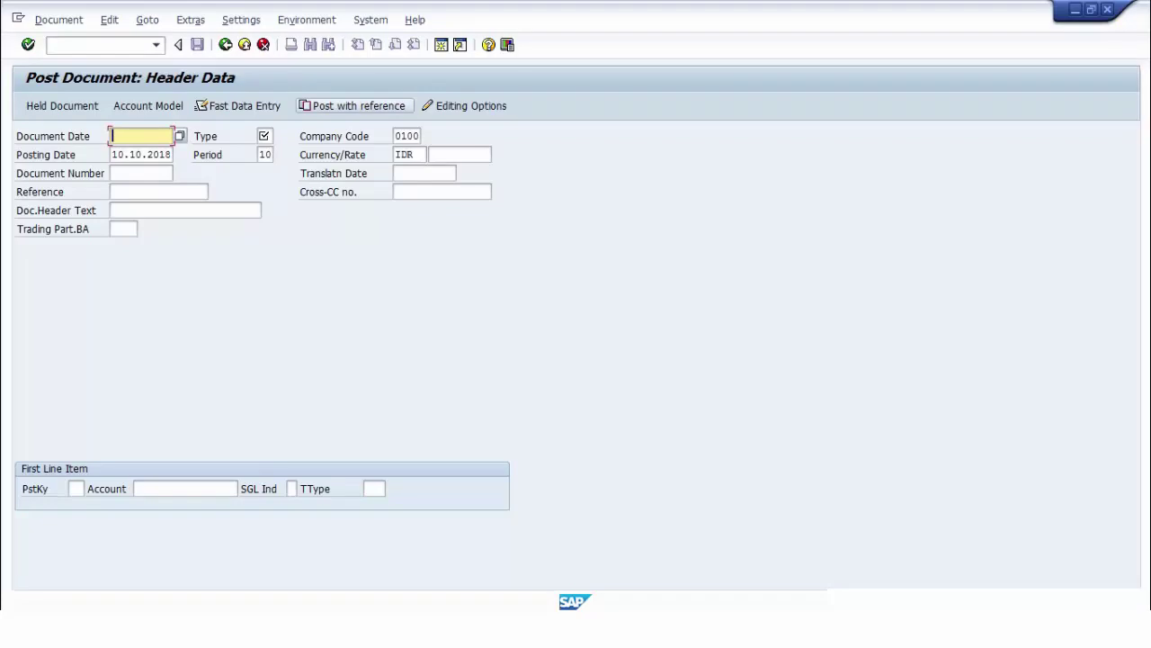
- Set the document header's document date to 10.10.2018 and its document type to DZ
left_click(141, 136)
left_click(141, 154)
left_click(264, 136)
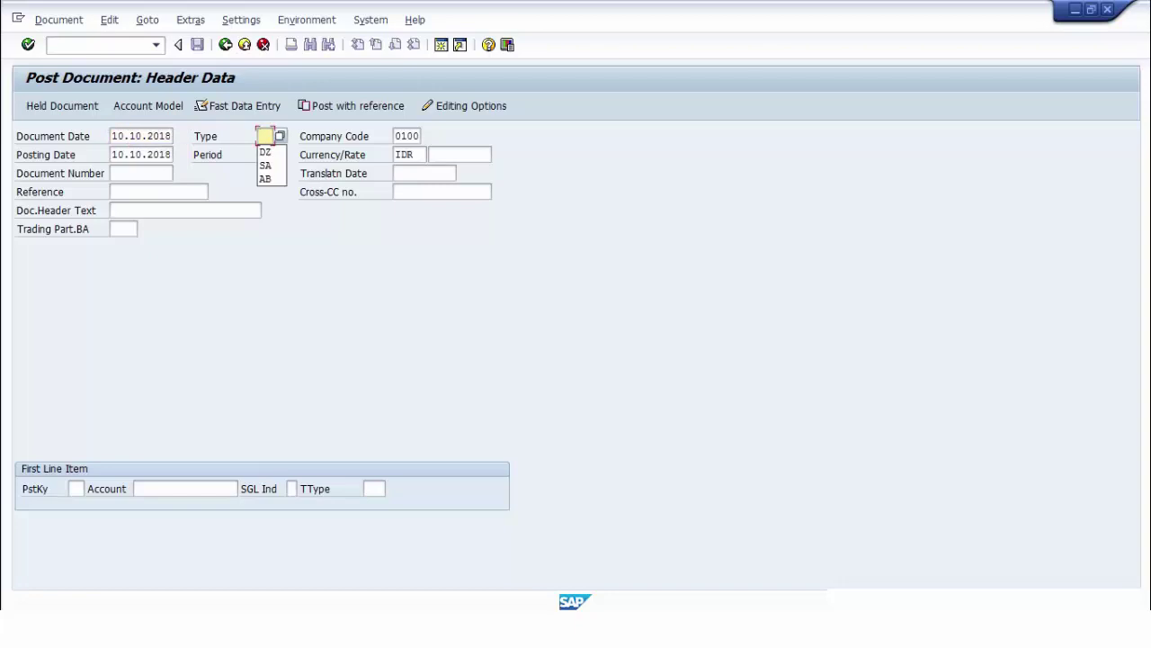
key("Down")
key("Tab")
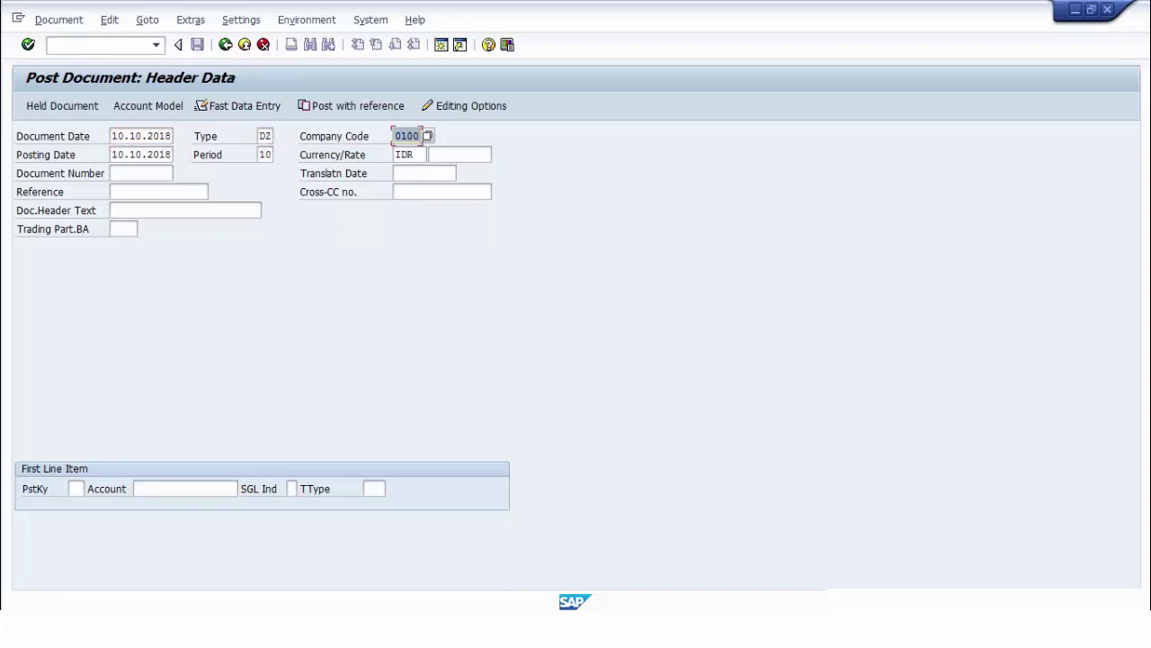
- Enter the first line item with posting key 40 and the G/L account, and open its item details
left_click(62, 489)
left_click(75, 489)
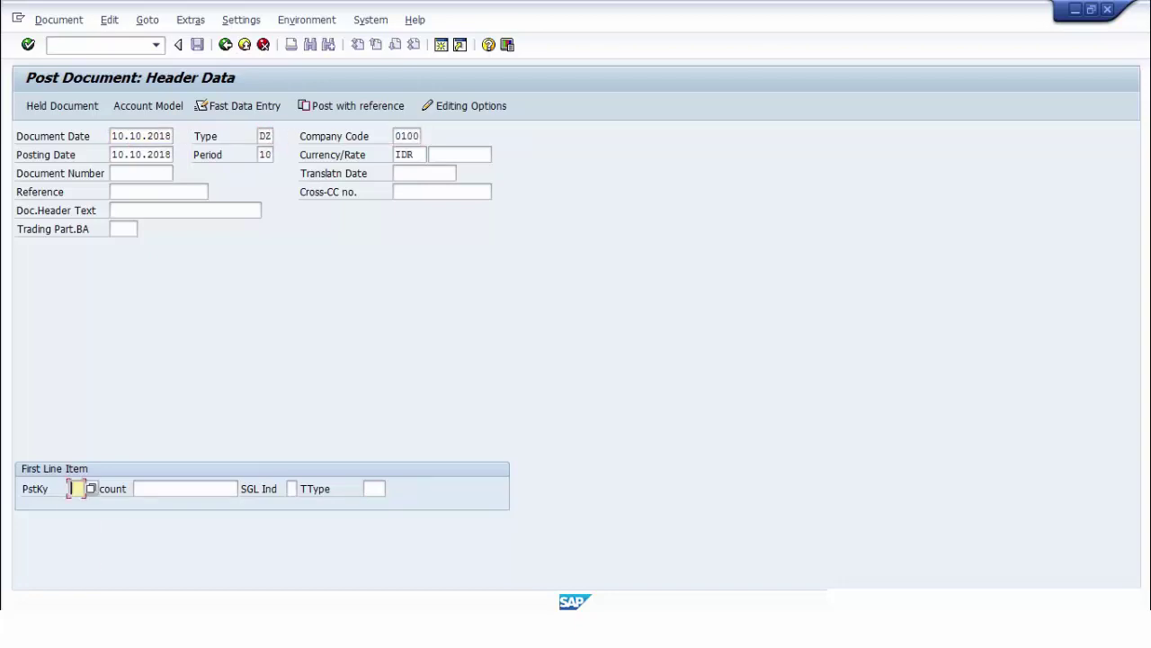
key("Down")
key("Tab")
key("Down")
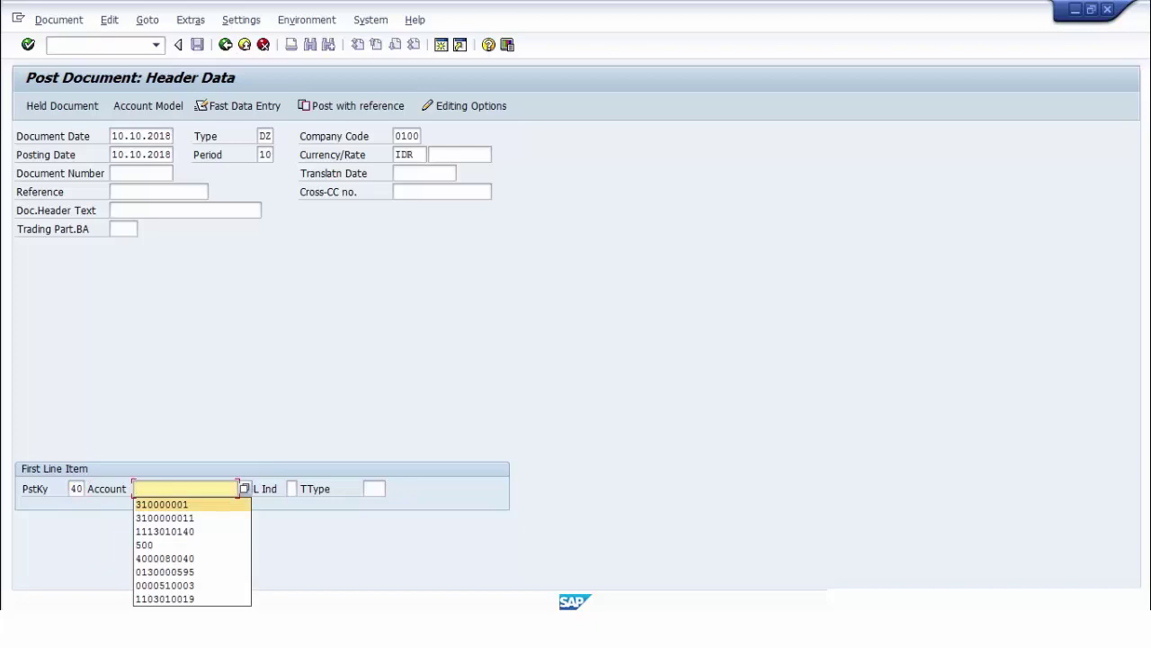
key("Down")
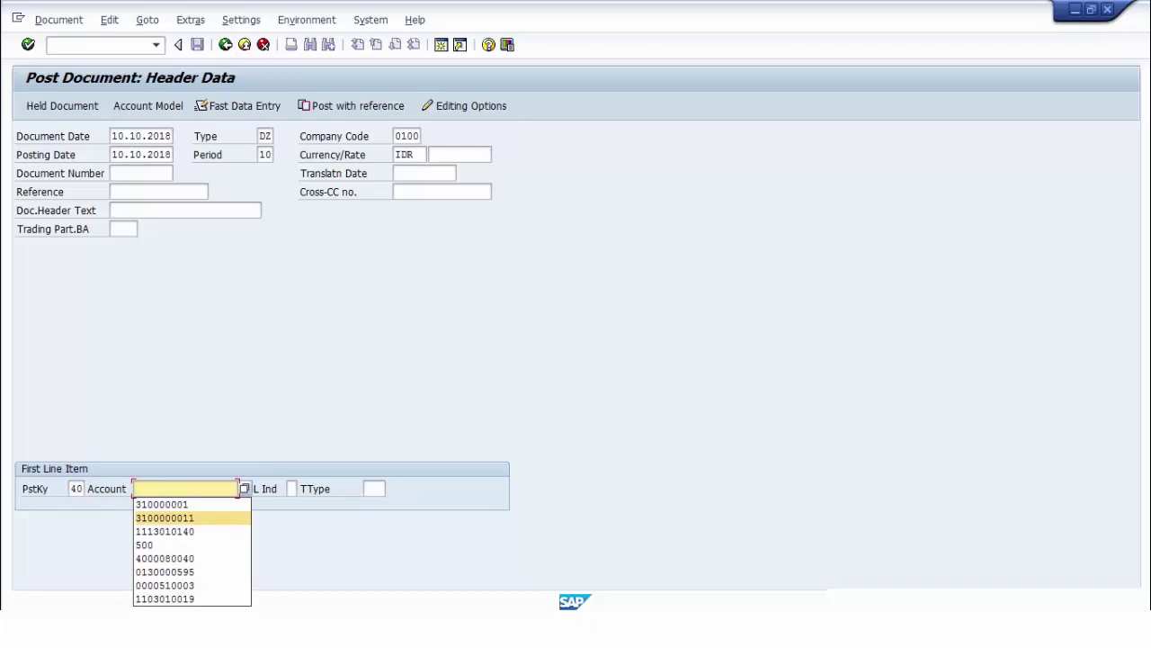
key("Down")
key("Return")
key("Return")
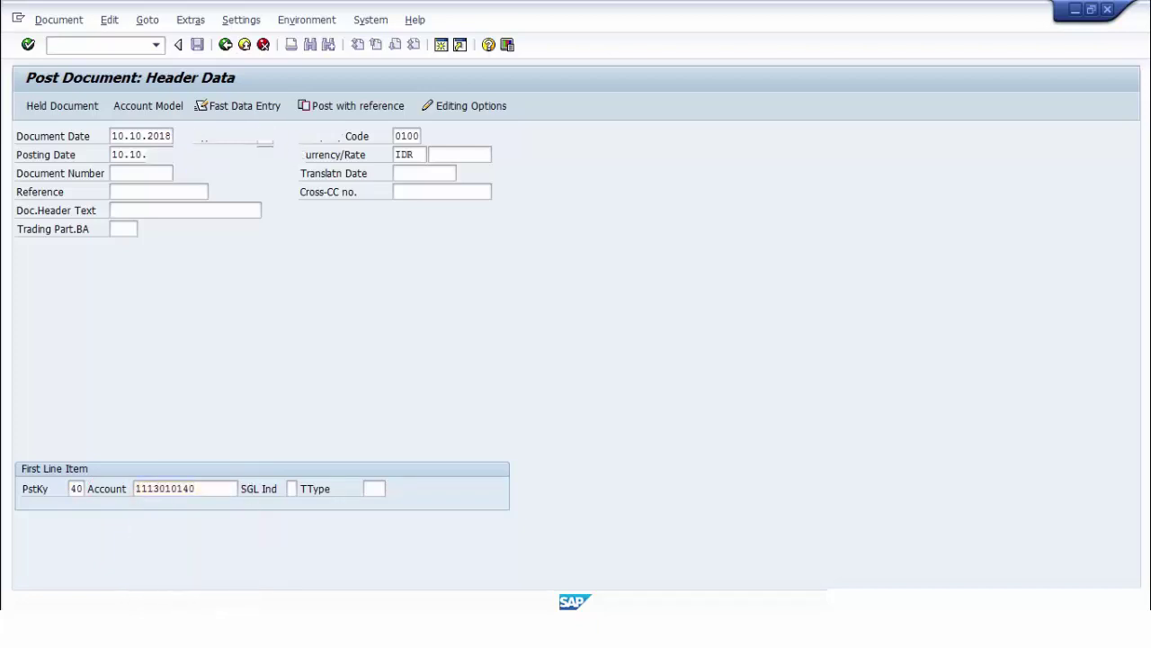
- Set the G/L account item's amount to 500 and its profit center to S000
type("500")
key("Tab")
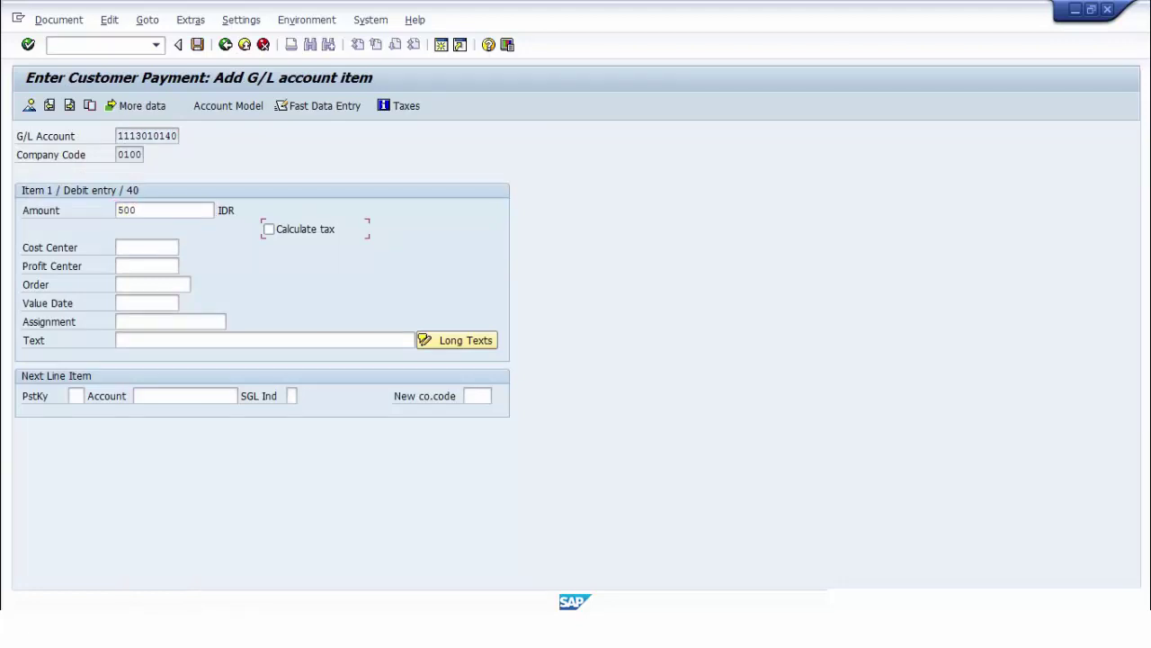
key("Tab")
key("Tab")
key("BackSpace")
key("Down")
key("Return")
key("Return")
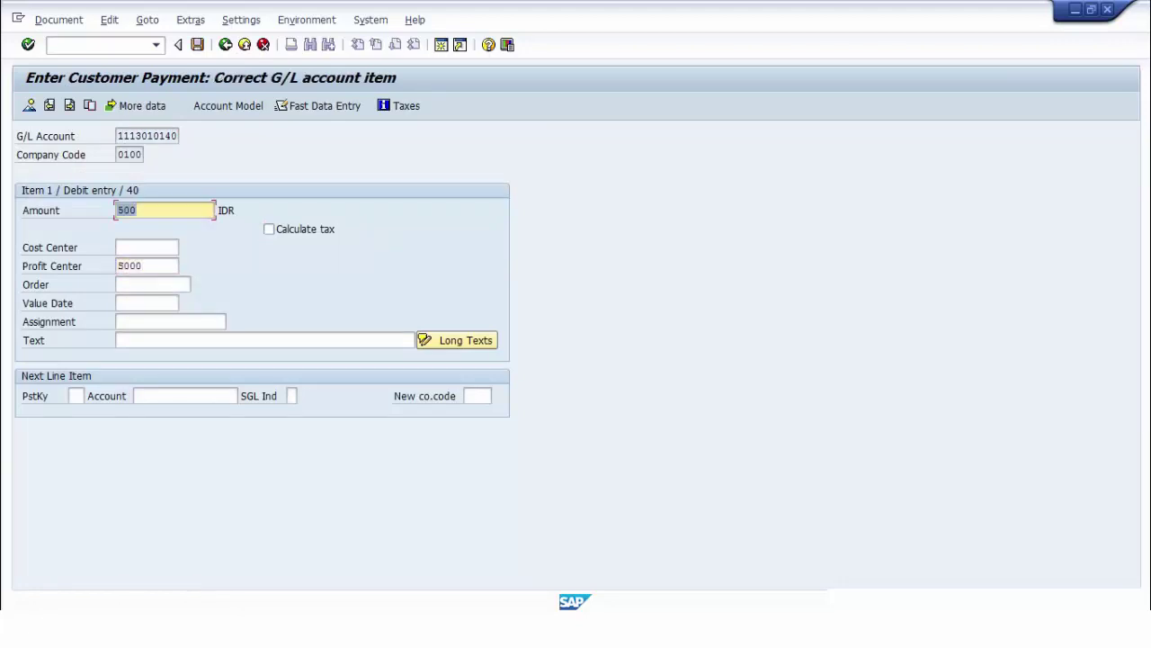
- Try to add a next line item with posting key 15 and the nine-digit account number from the earlier entries
left_click(76, 396)
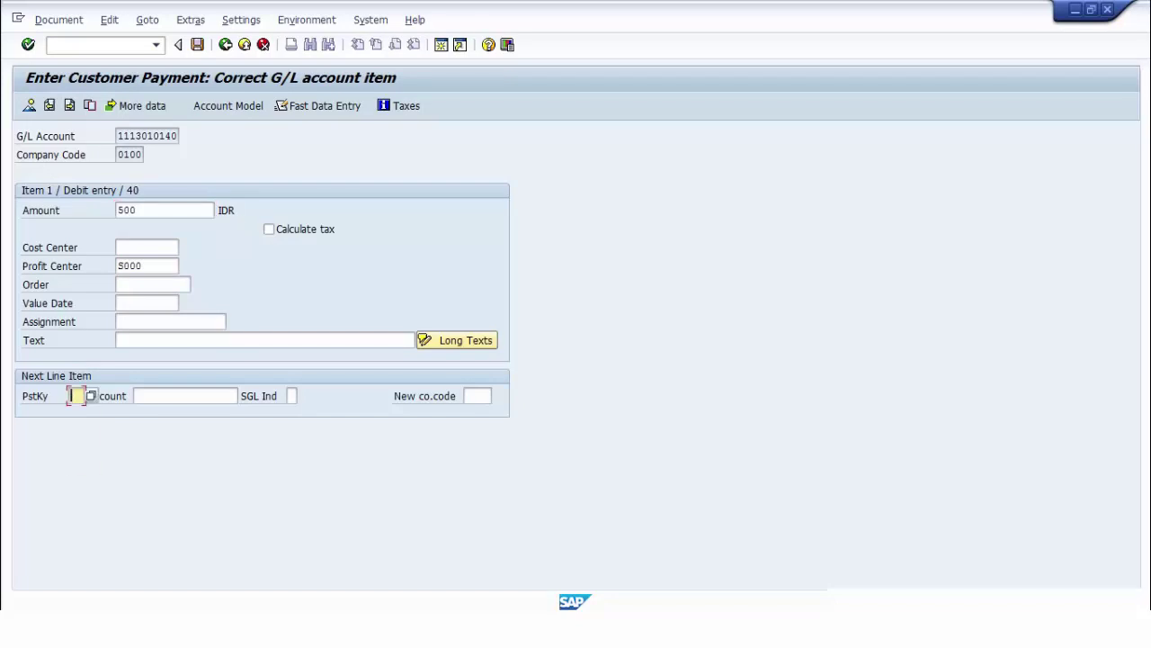
type("15")
key("Tab")
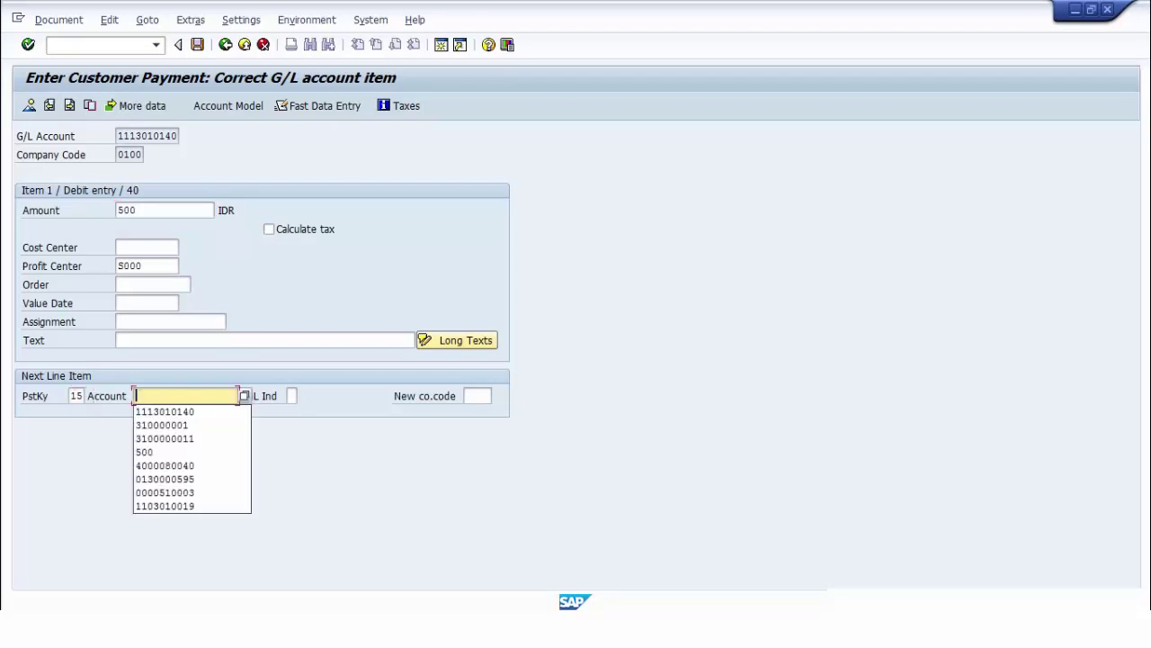
key("Down")
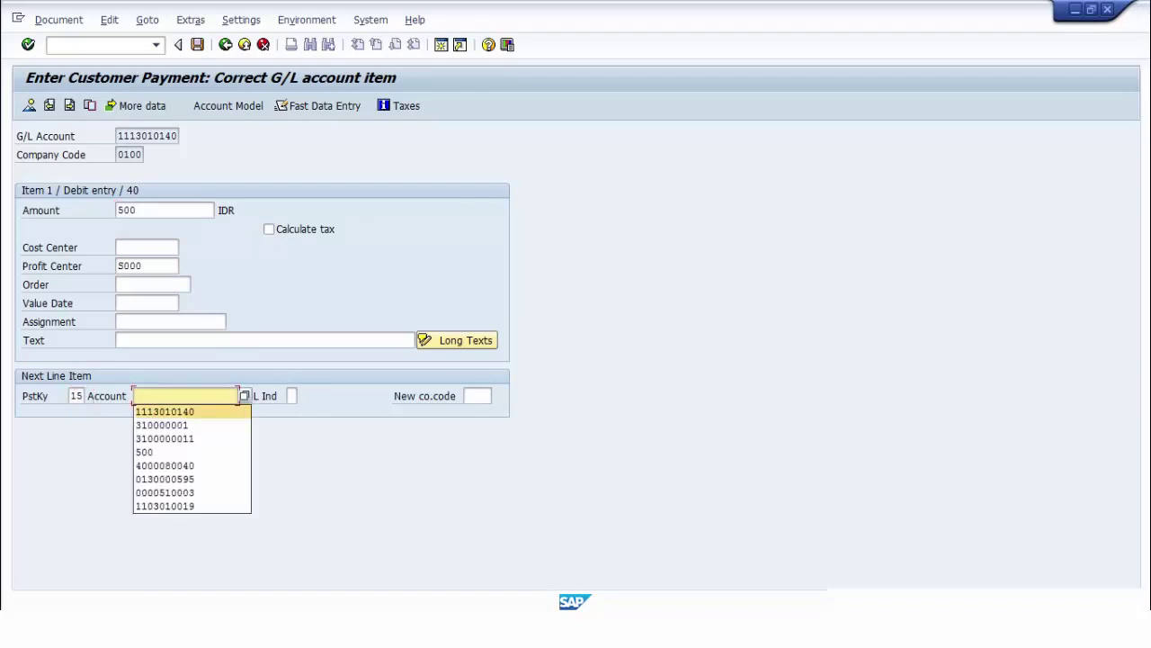
key("Down")
key("Return")
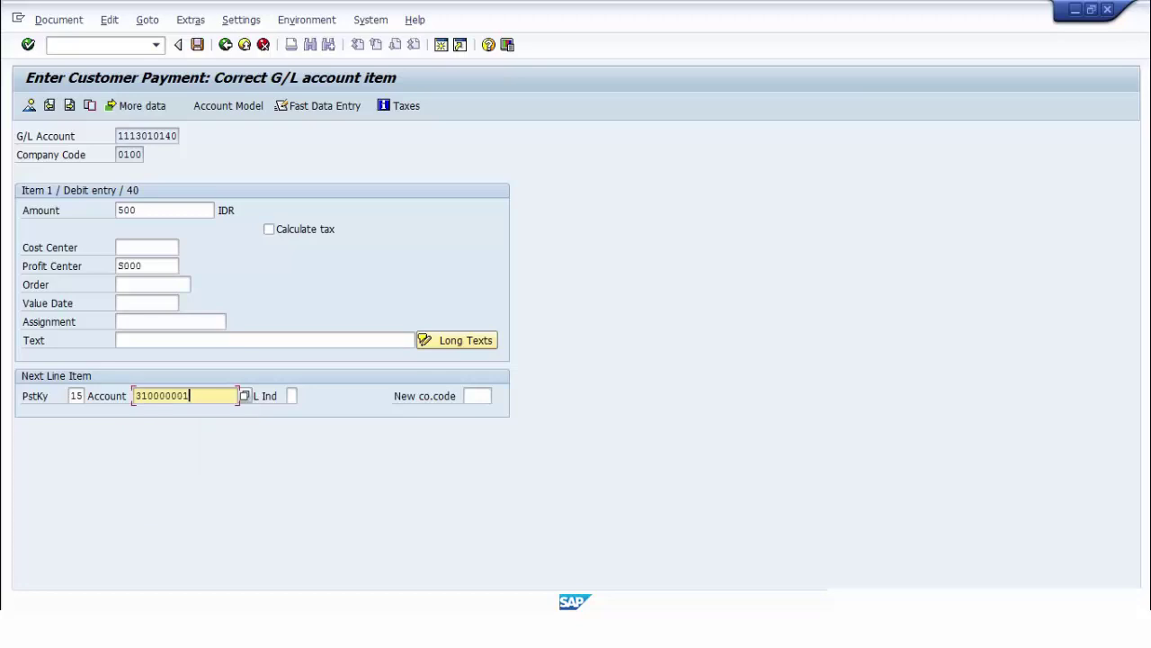
key("Return")
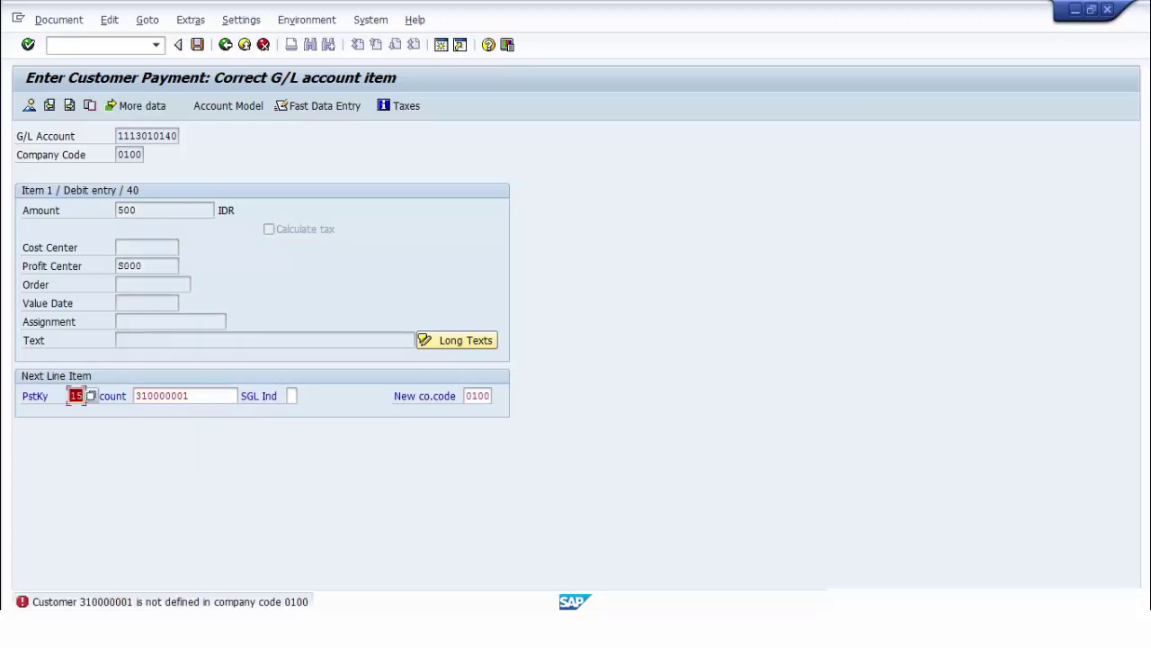
- Replace the next line item's account with the ten-digit customer account and set the item's amount to 500
key("Tab")
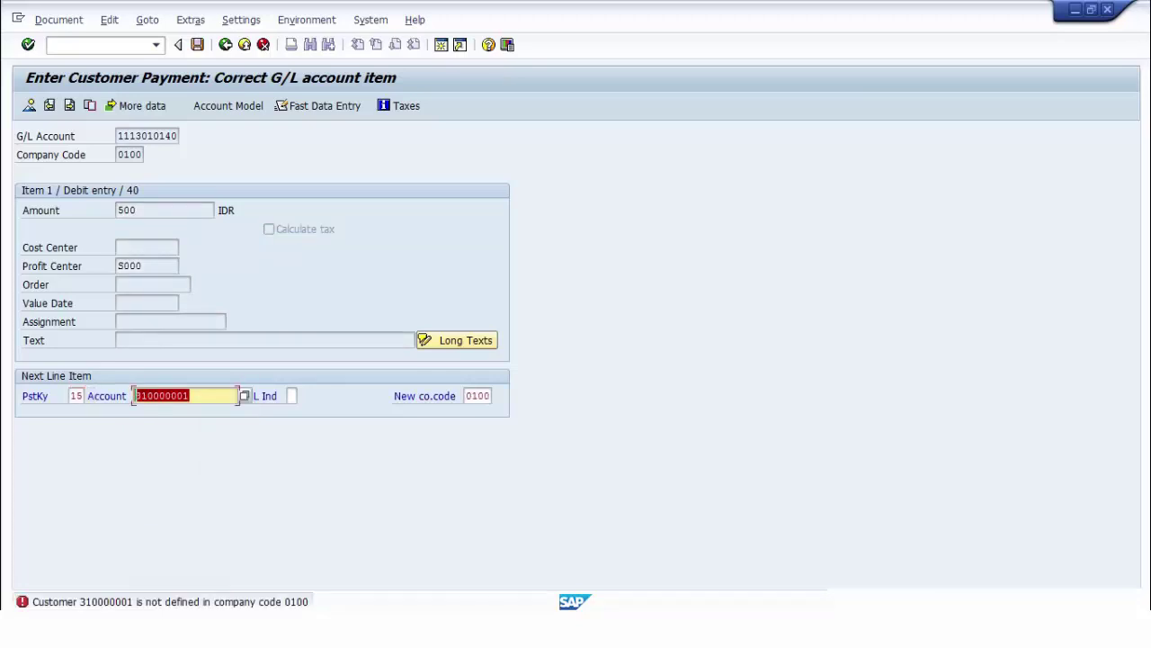
key("BackSpace")
key("Down")
key("Down")
key("Down")
key("Return")
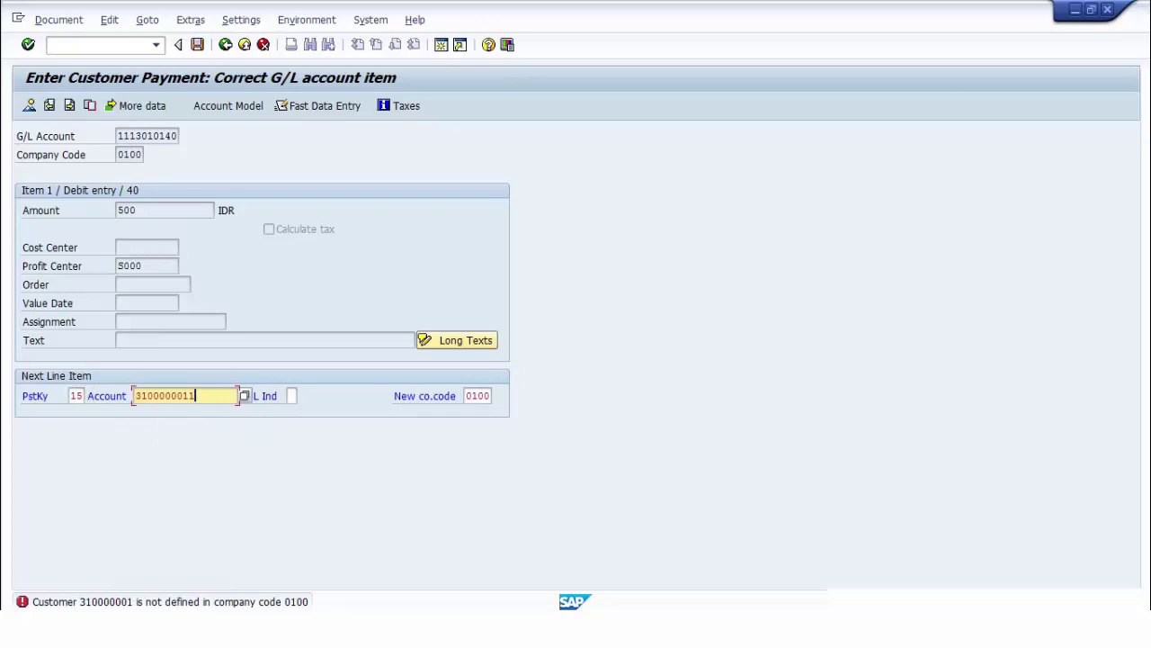
key("Return")
type("500")
key("Return")
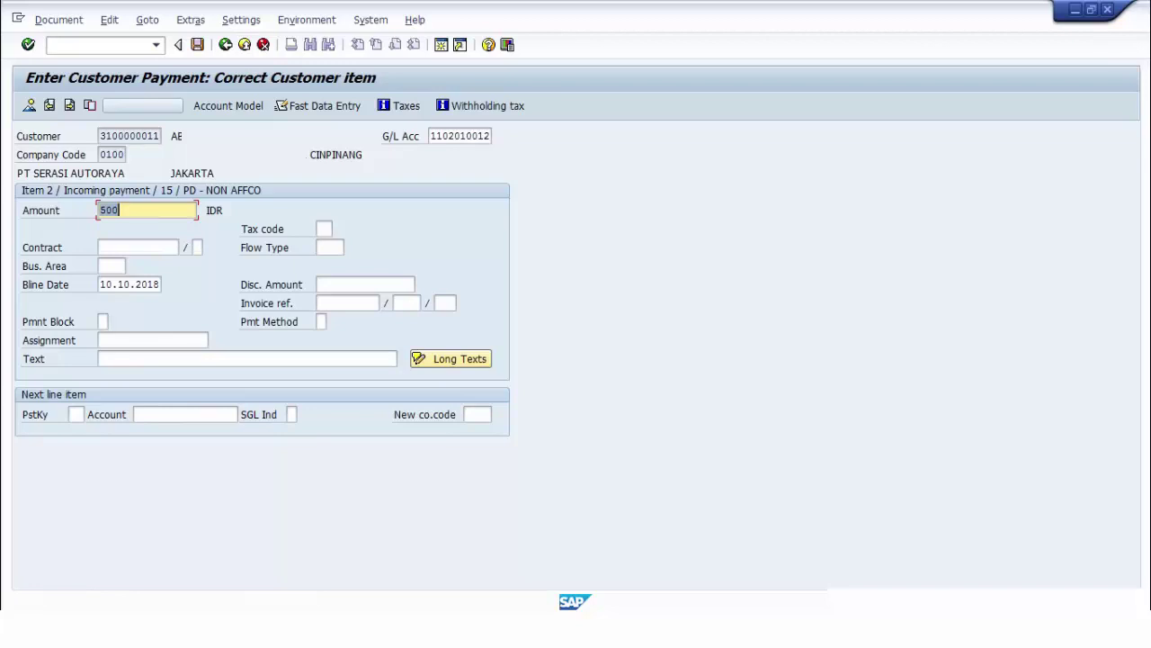
- Display the overview of the customer payment document and post the document
left_click(59, 20)
left_click(69, 96)
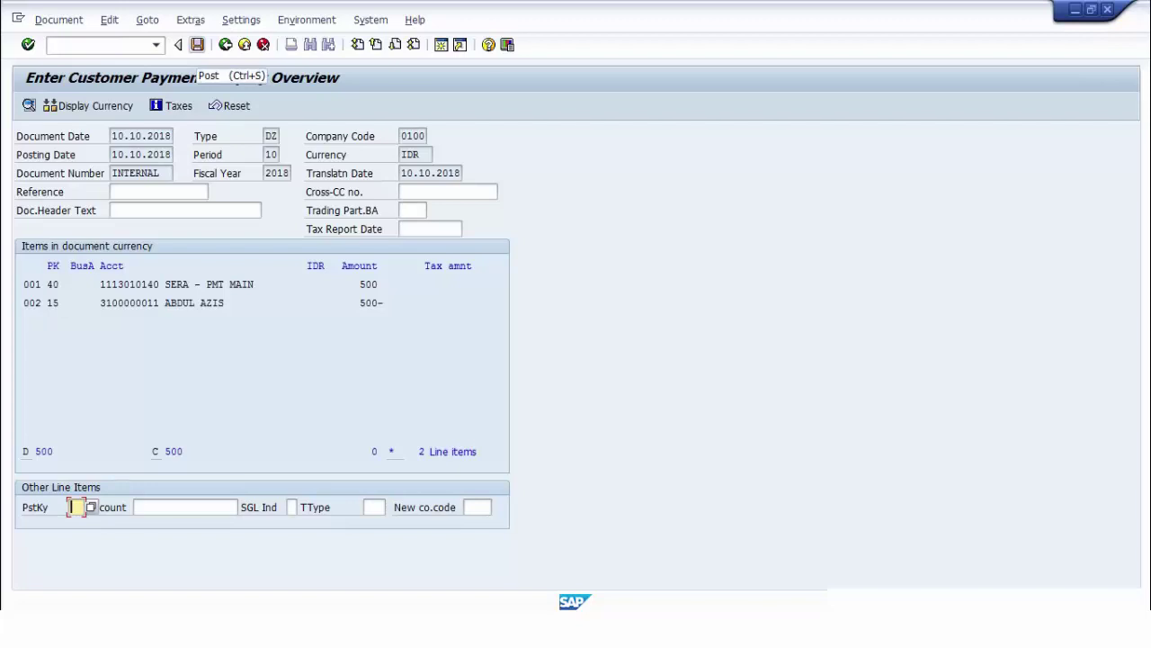
left_click(197, 44)
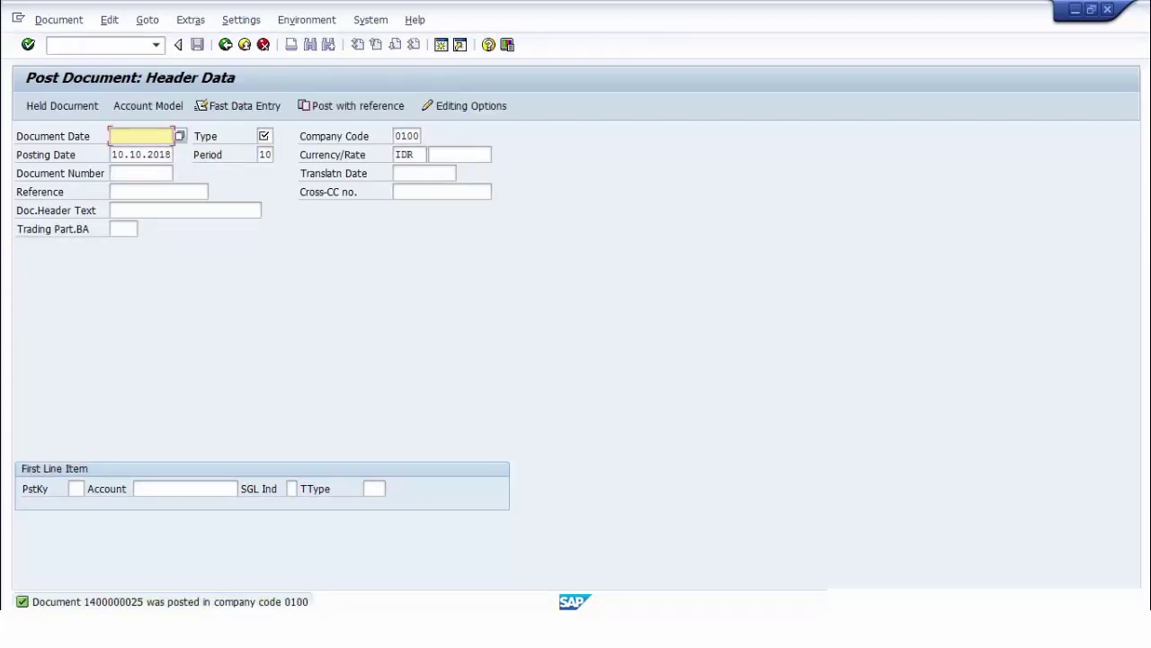
- Open the posting message's details, select the posted document number, and close the details
double_click(170, 602)
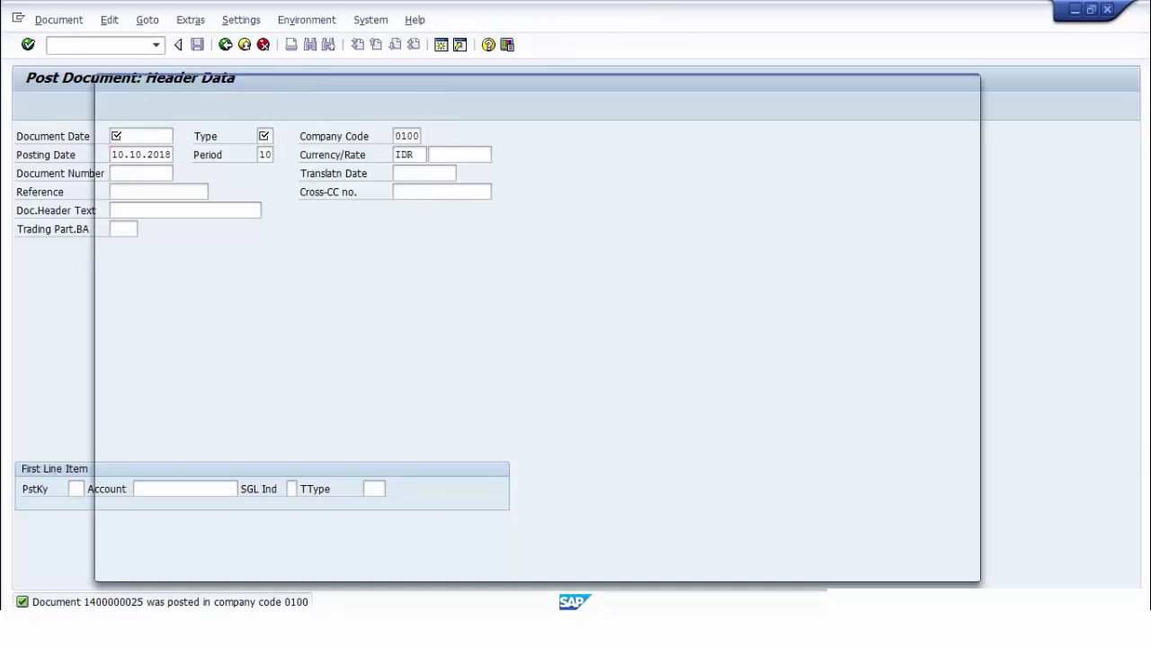
left_click_drag(185, 144, 270, 144)
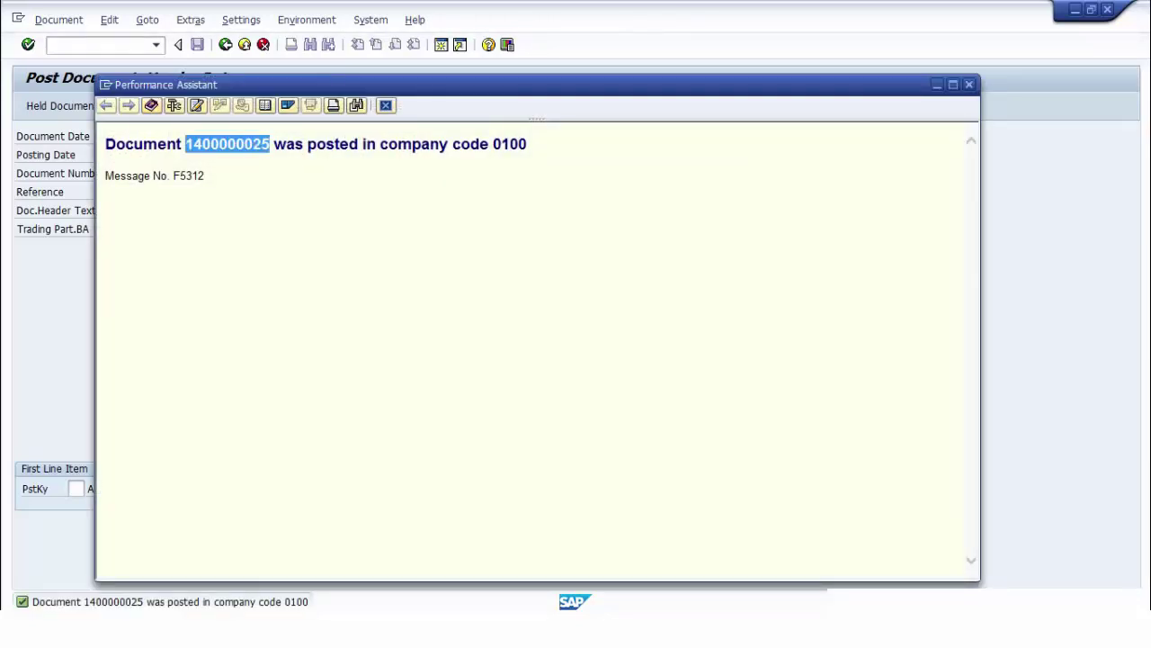
left_click(969, 83)
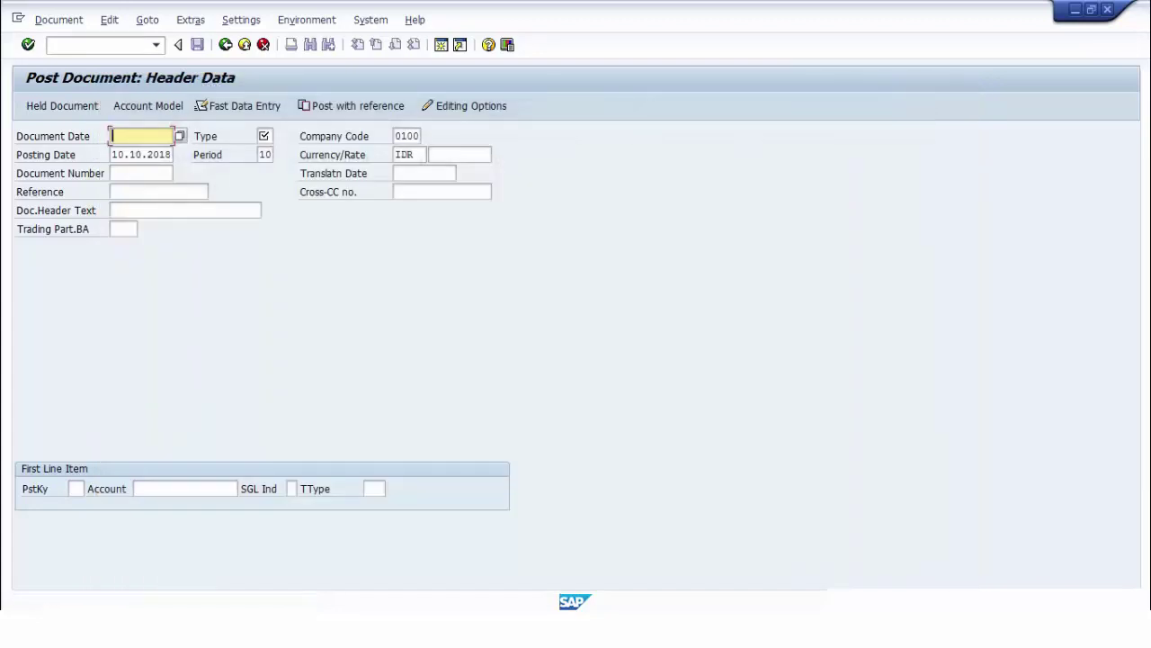
- Run transaction FB03 and display the posted document for company code 0100 and fiscal year 2018
left_click(97, 45)
type("/nf")
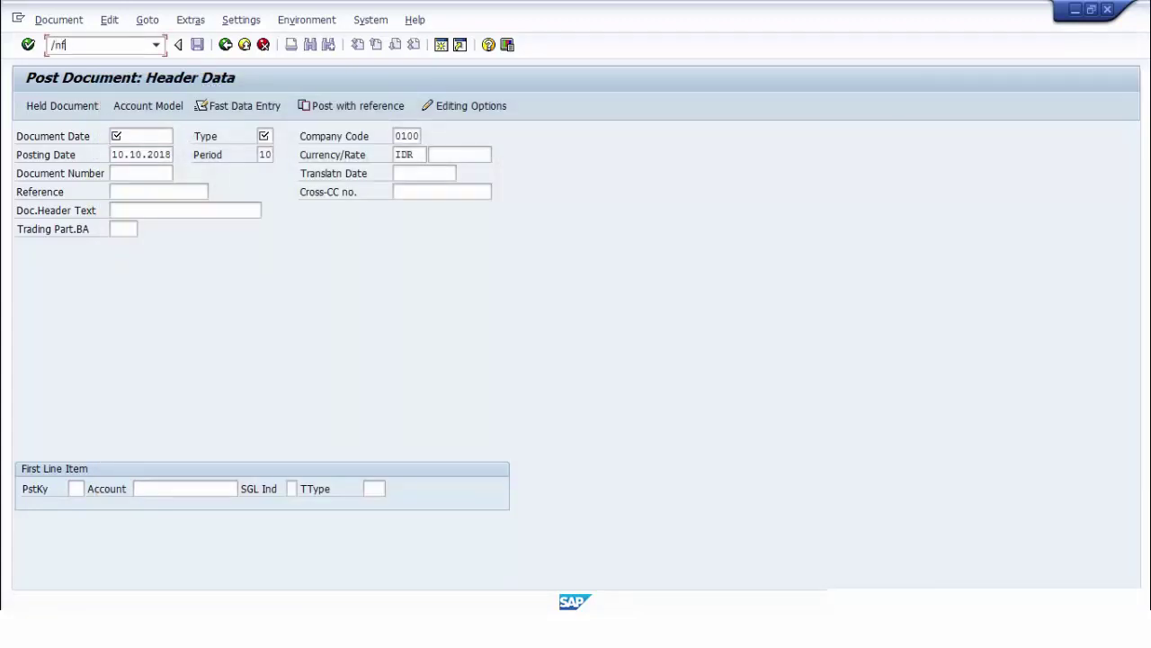
type("b03")
key("Return")
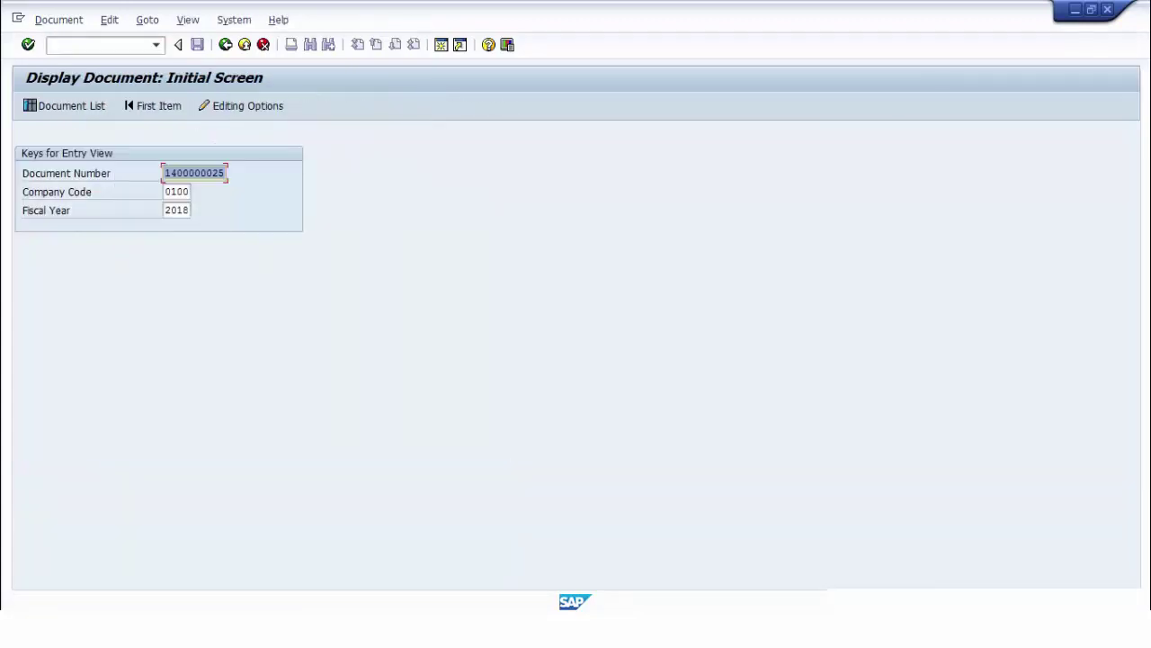
key("Return")
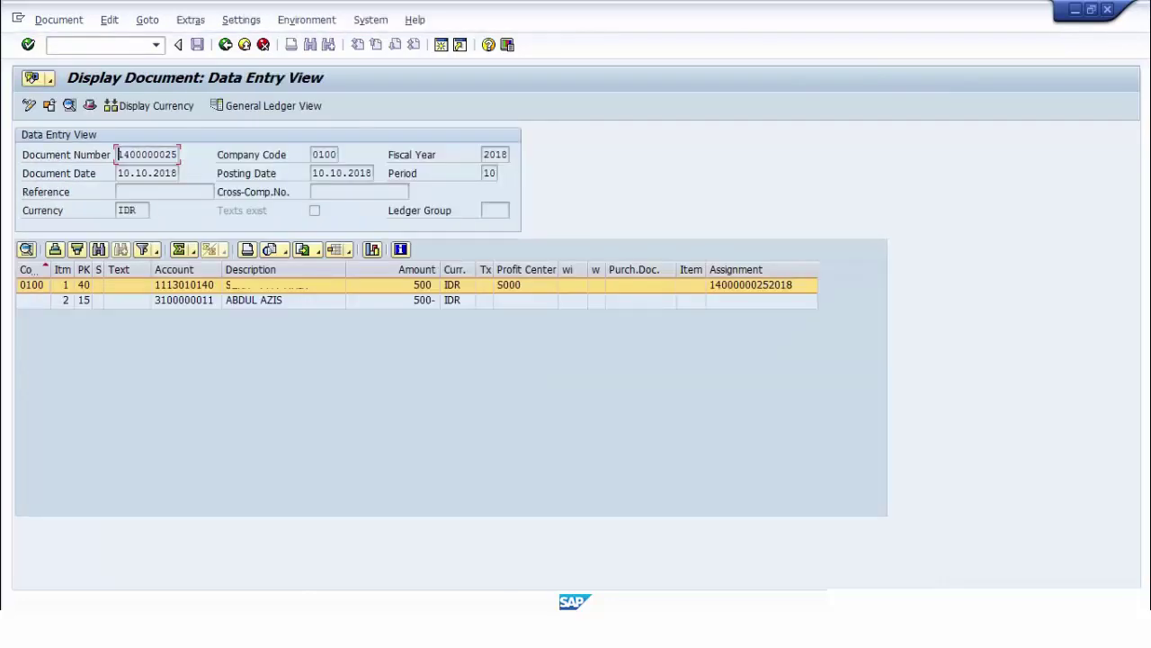
- Open the document's first line item and check its Text field
left_click(31, 284)
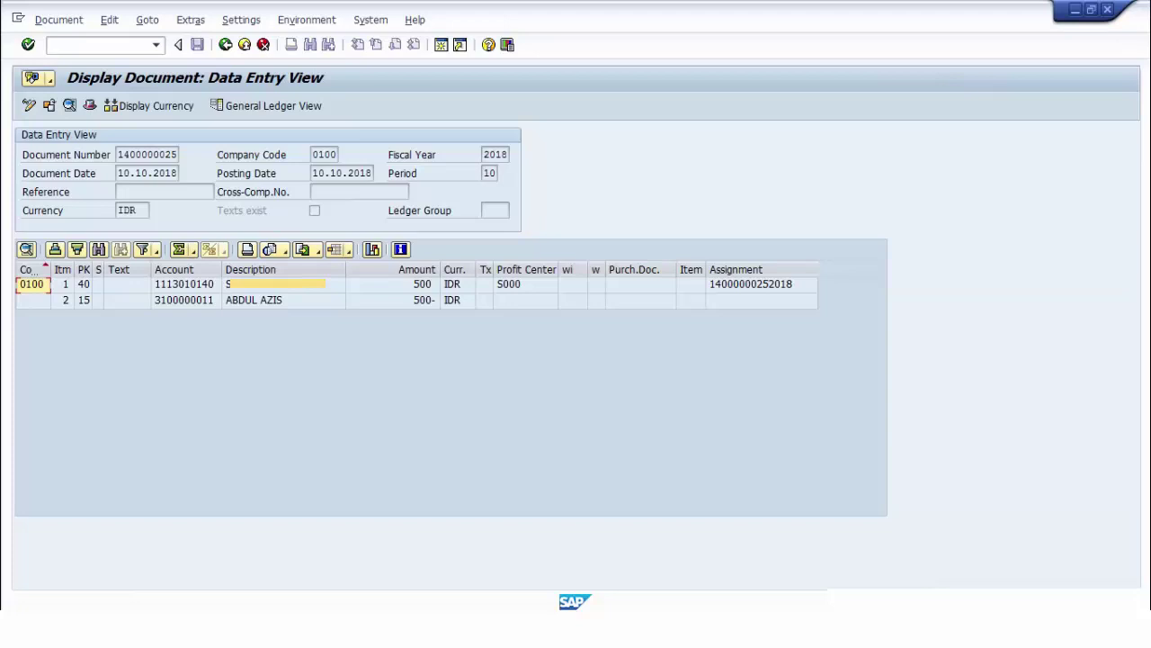
double_click(185, 284)
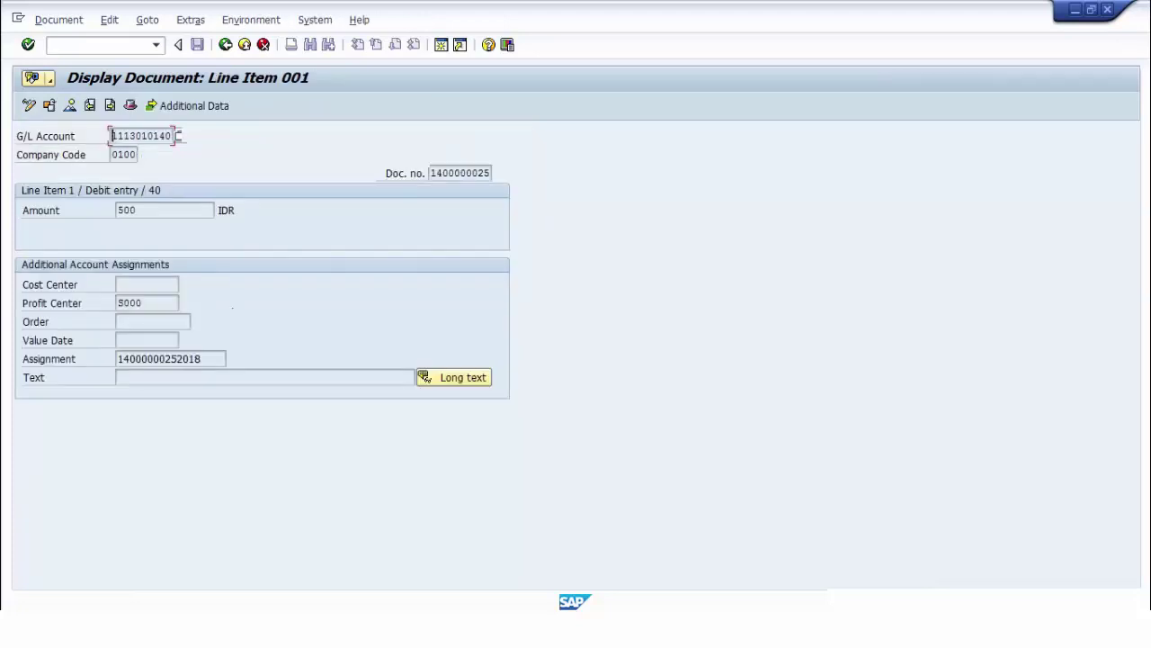
left_click(126, 378)
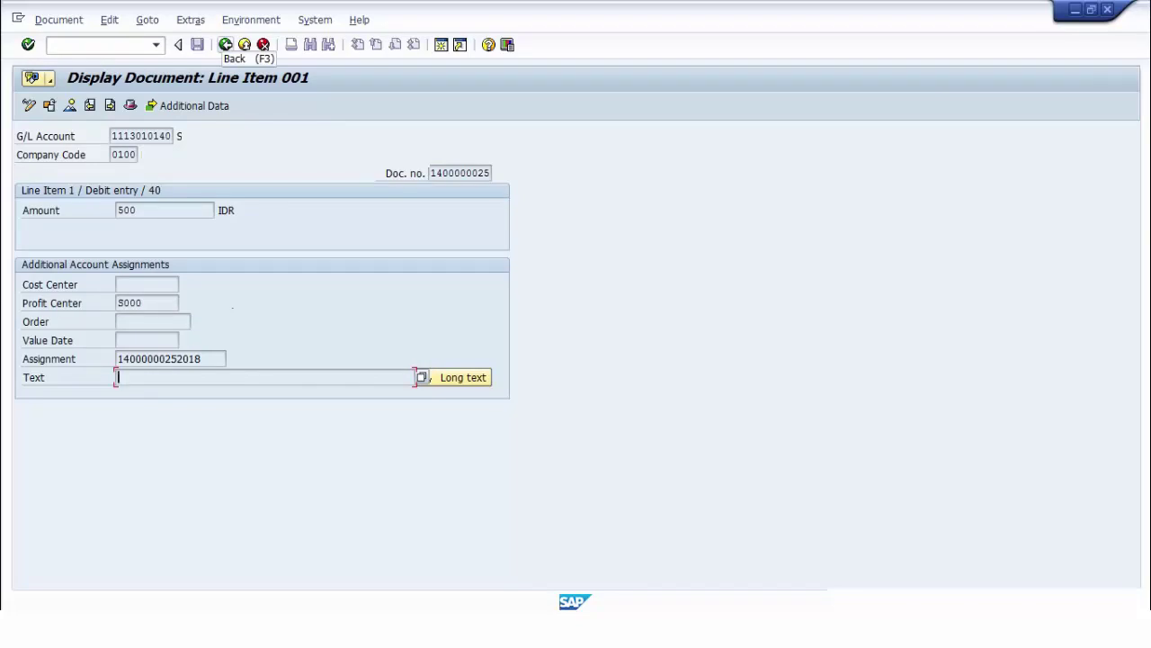
- Run transaction GCX2 to open the client-specific user exits table
left_click(100, 45)
left_click(156, 45)
key("Down")
key("Down")
key("Down")
key("Return")
left_click(88, 45)
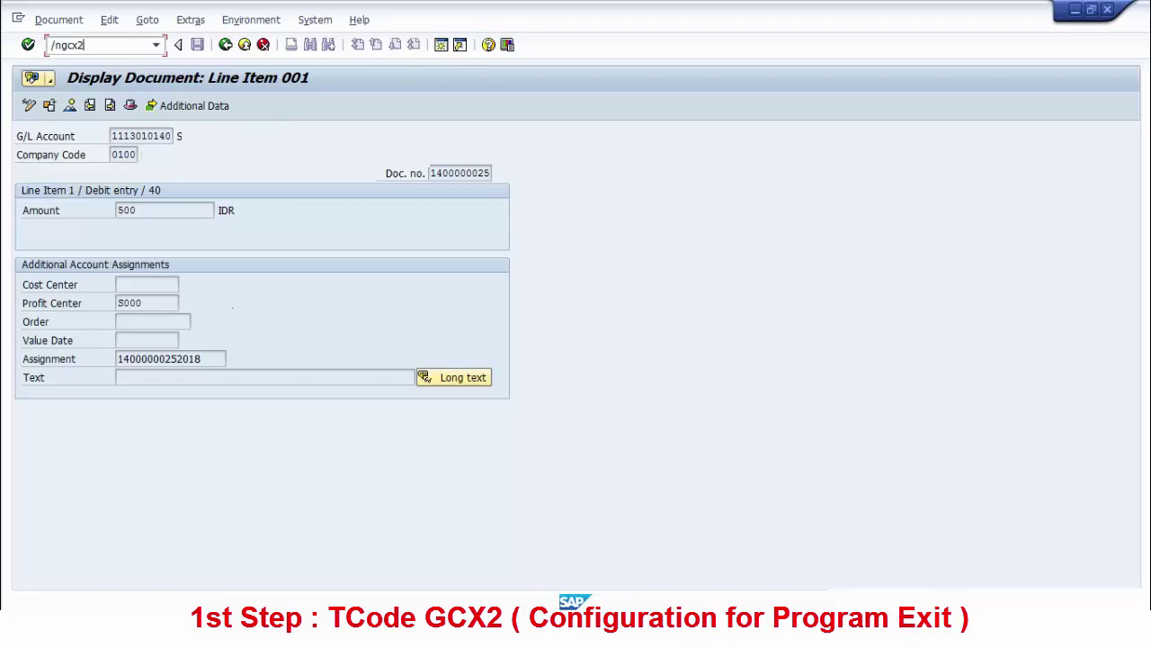
key("Return")
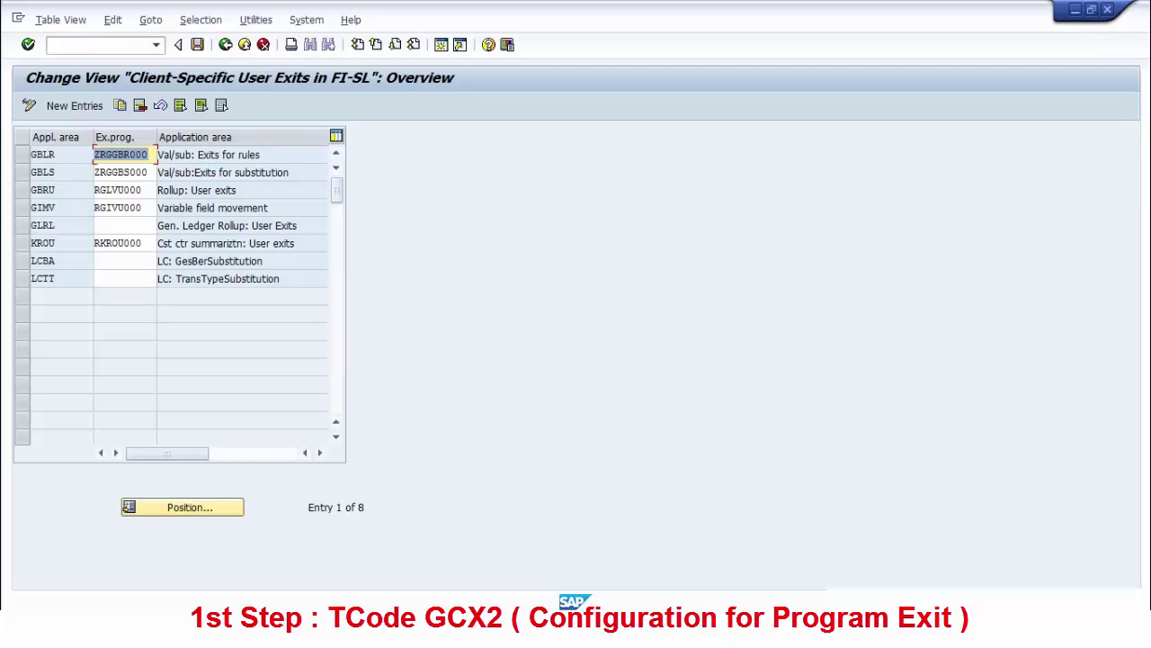
- Examine the exit program ZRGGBR000 assigned to application area GBLR, the exits for rules
left_click(274, 155)
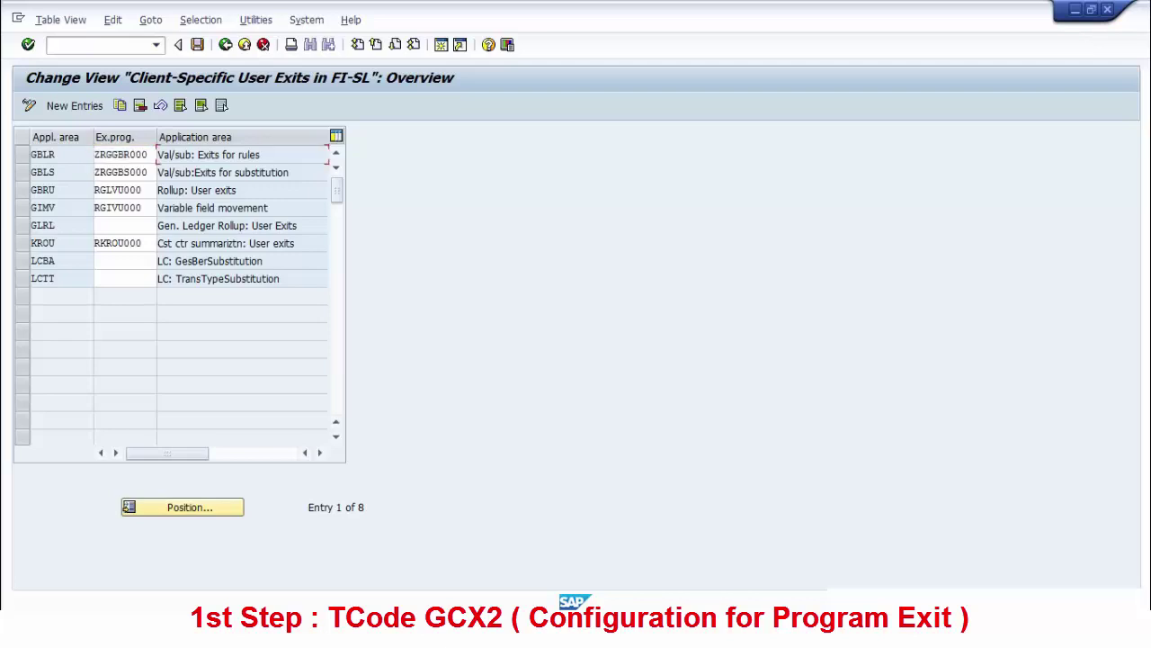
left_click(141, 155)
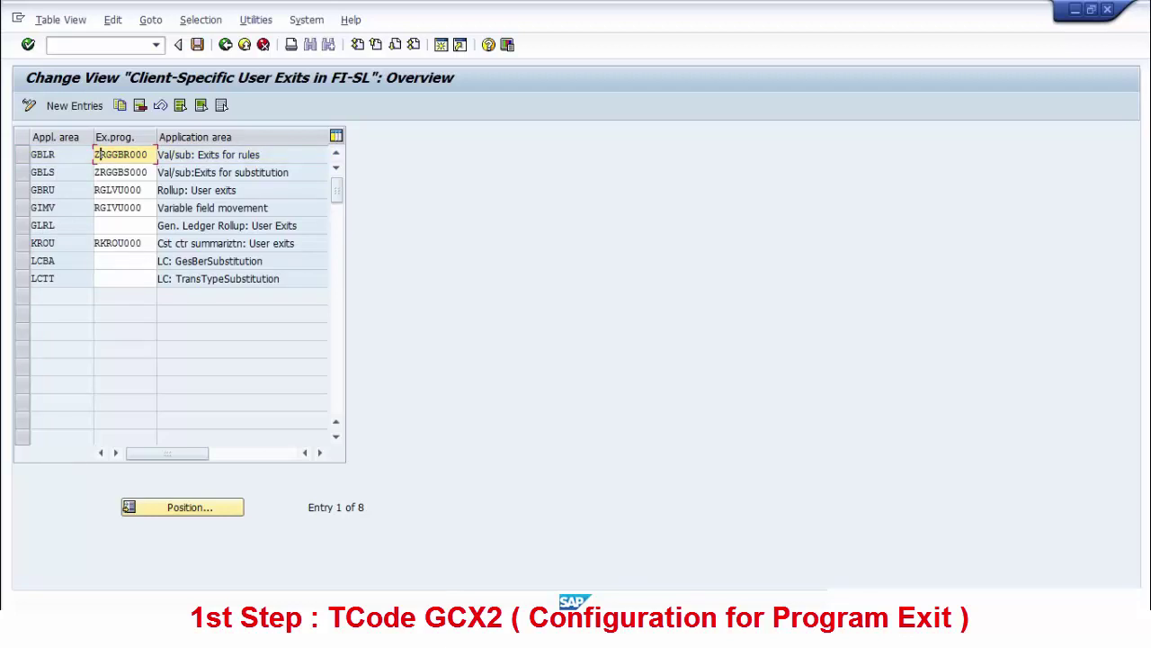
left_click_drag(99, 155, 149, 155)
left_click(149, 155)
left_click_drag(149, 155, 107, 154)
left_click(99, 155)
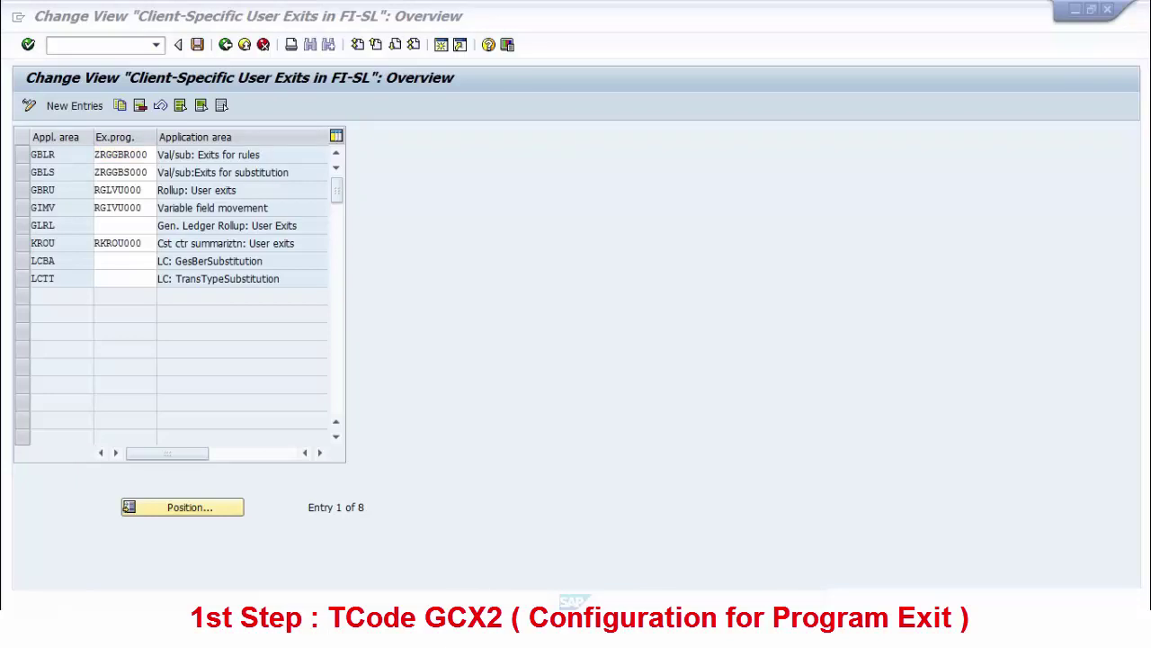
left_click_drag(148, 155, 94, 155)
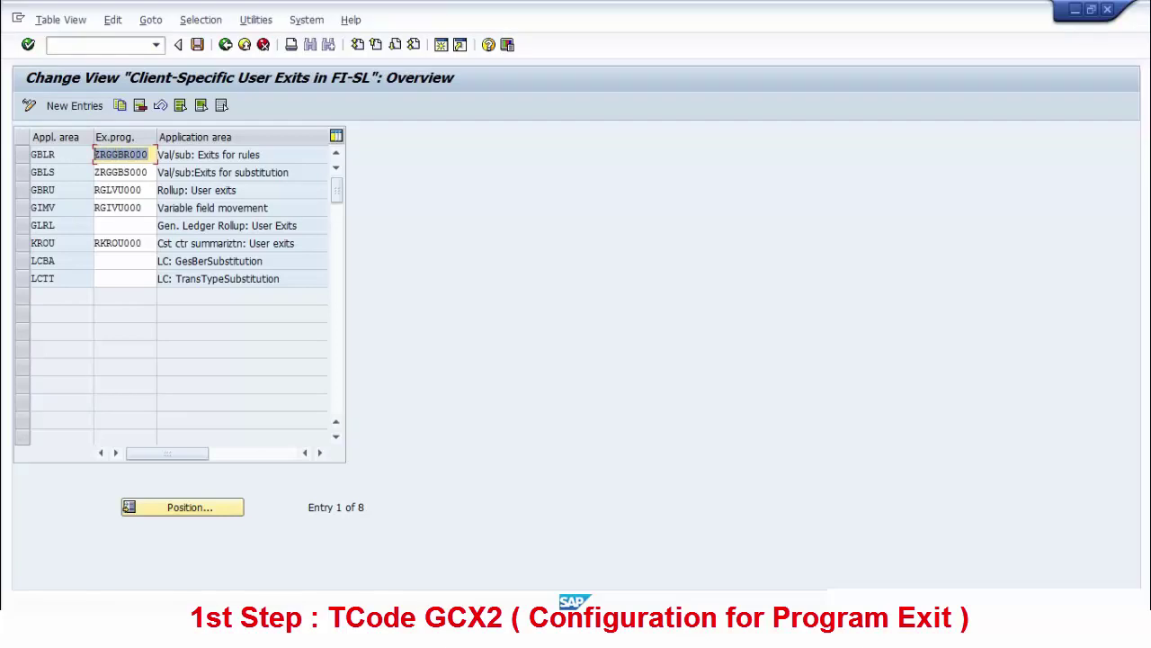
left_click(95, 155)
- Open transaction SE80, the Object Navigator, in a new session
left_click(101, 45)
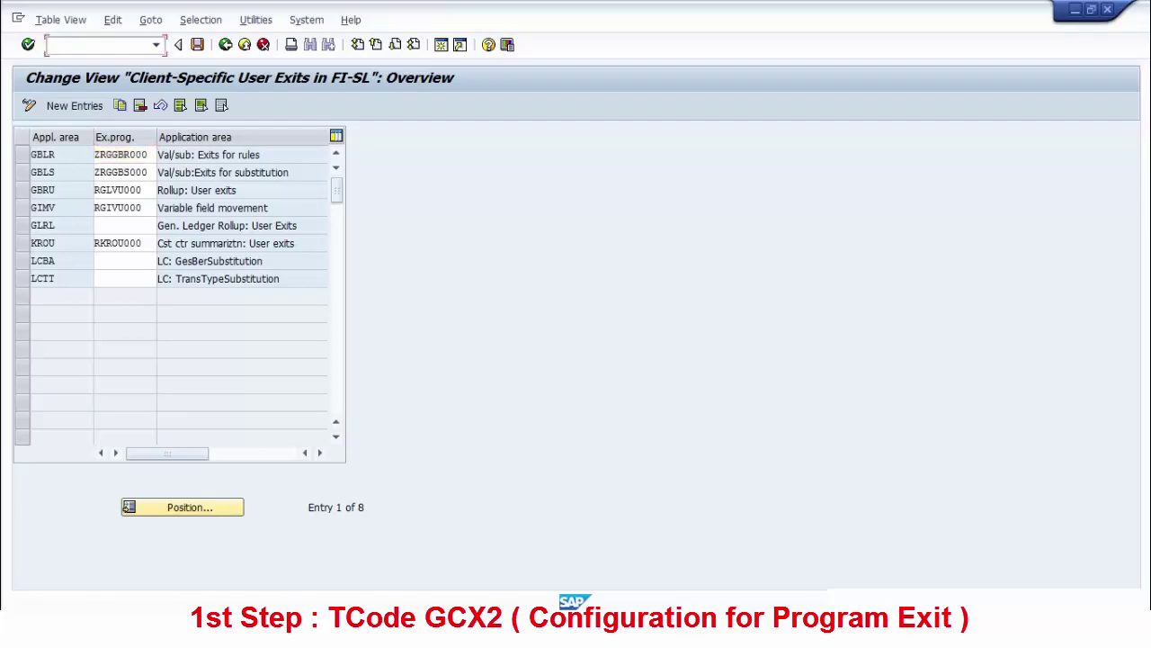
type("/ose80")
key("Return")
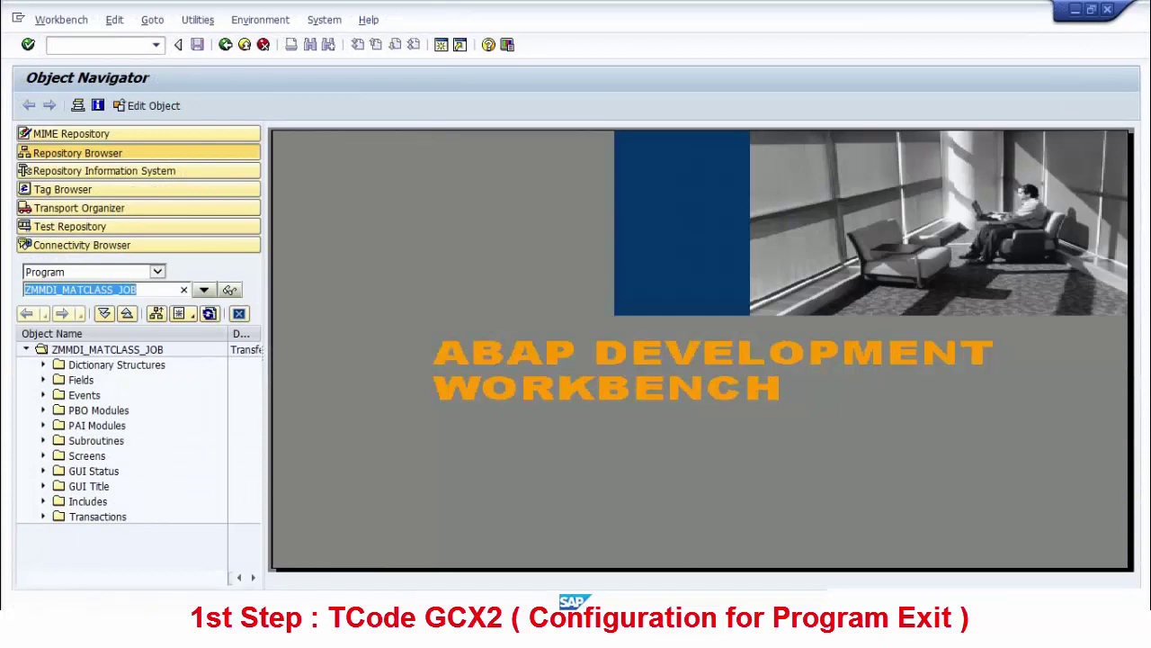
- Open program ZRGGBR000 in the Repository Browser and switch its source code to change mode
type("ZRGGBR000")
key("Return")
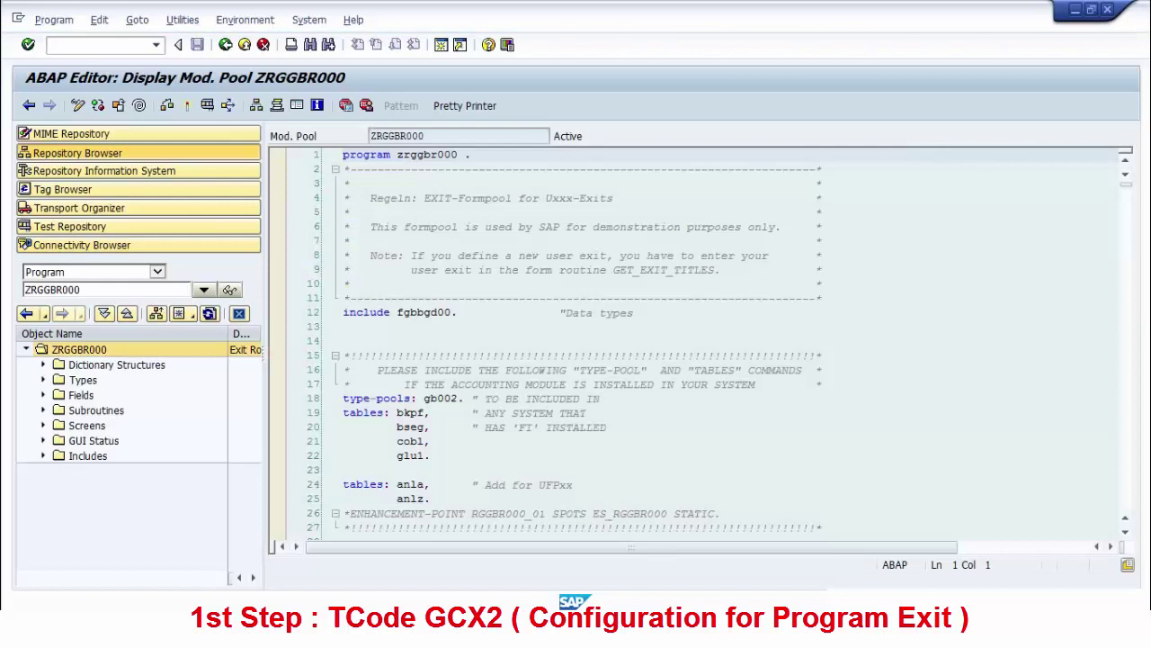
left_click(613, 311)
scroll(613, 311, "down", 1)
scroll(692, 341, "down", 1)
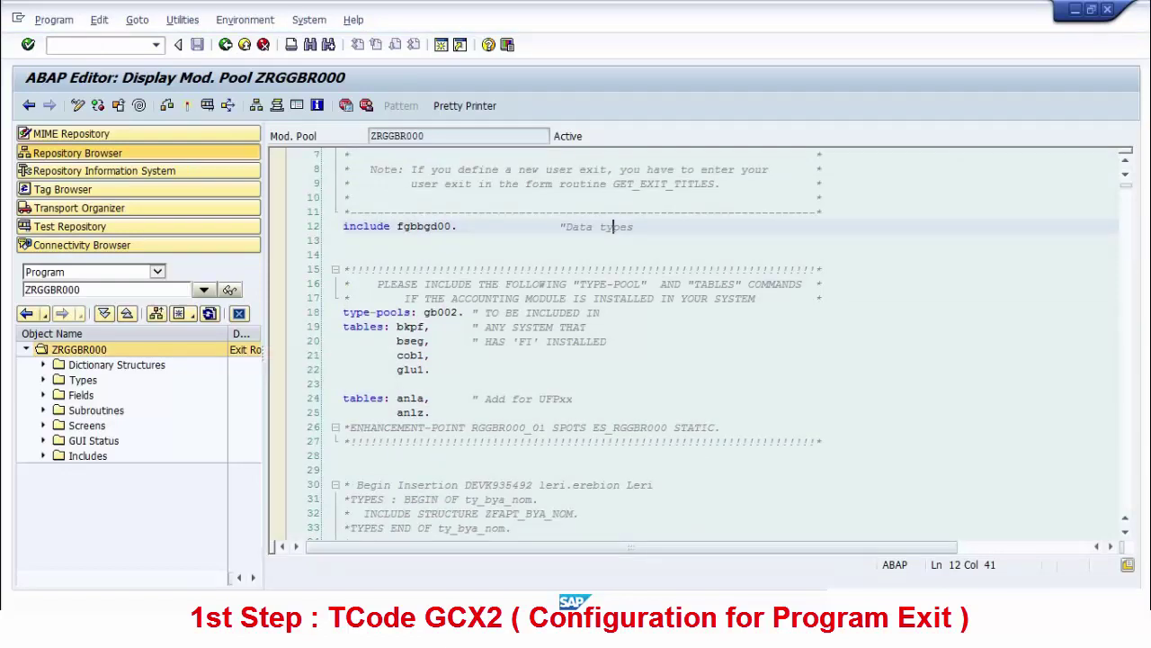
key("ctrl+F1")
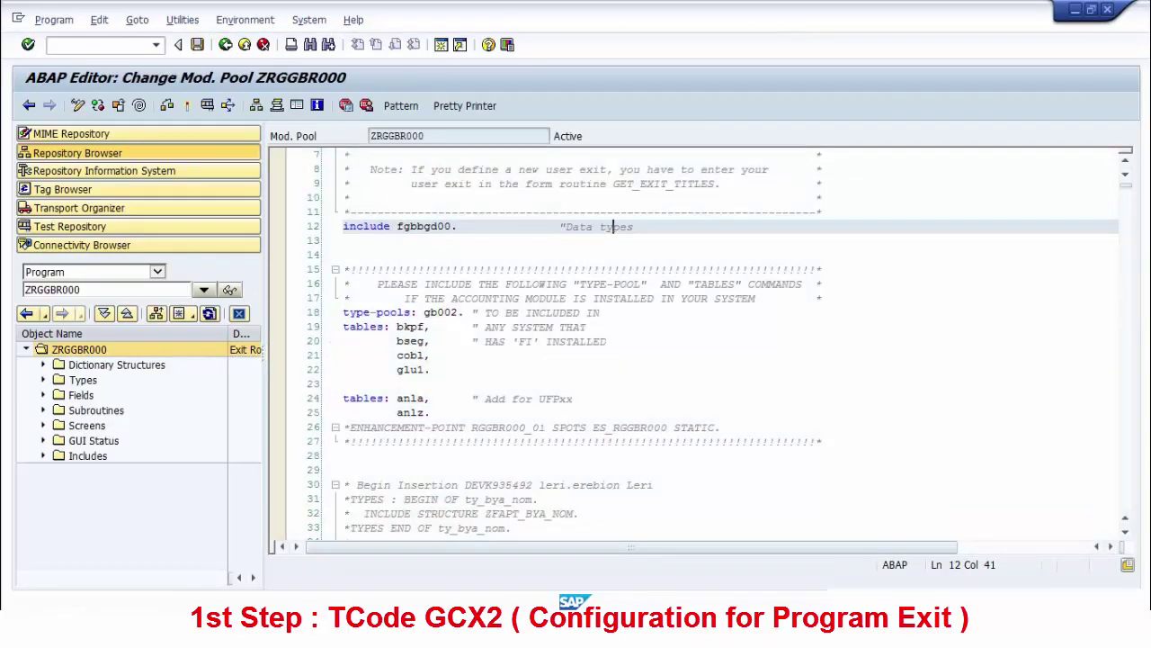
left_click(586, 326)
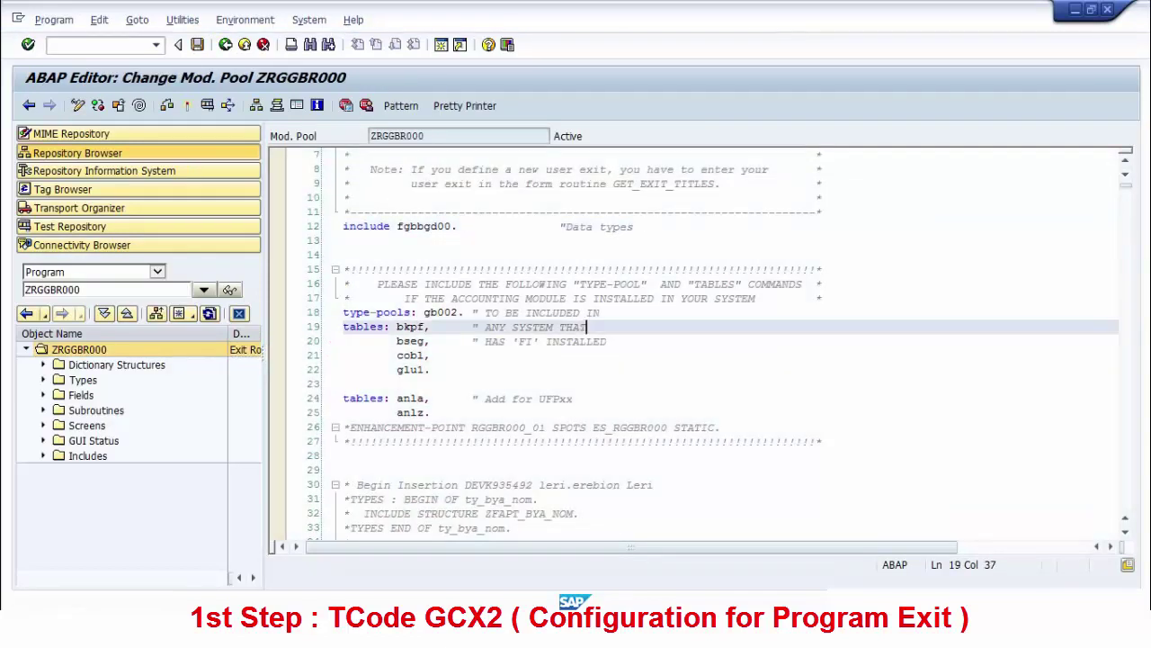
- Duplicate the four-line U908 exit definition directly below the original in form get_exit_titles
scroll(585, 327, "down", 20)
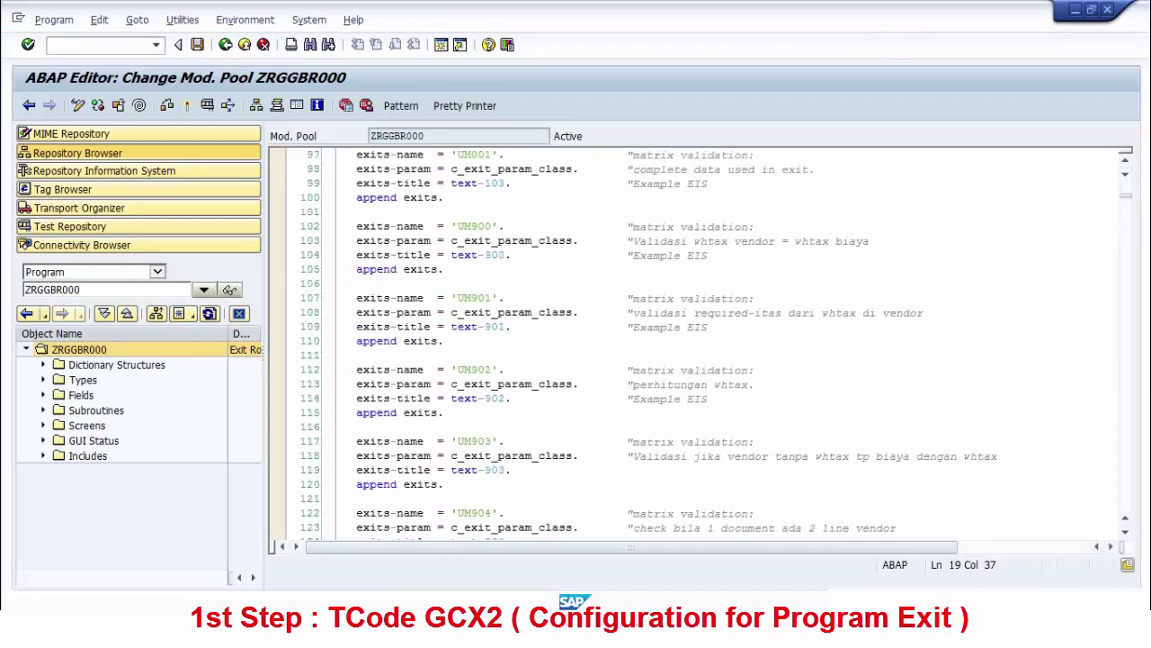
scroll(713, 343, "down", 20)
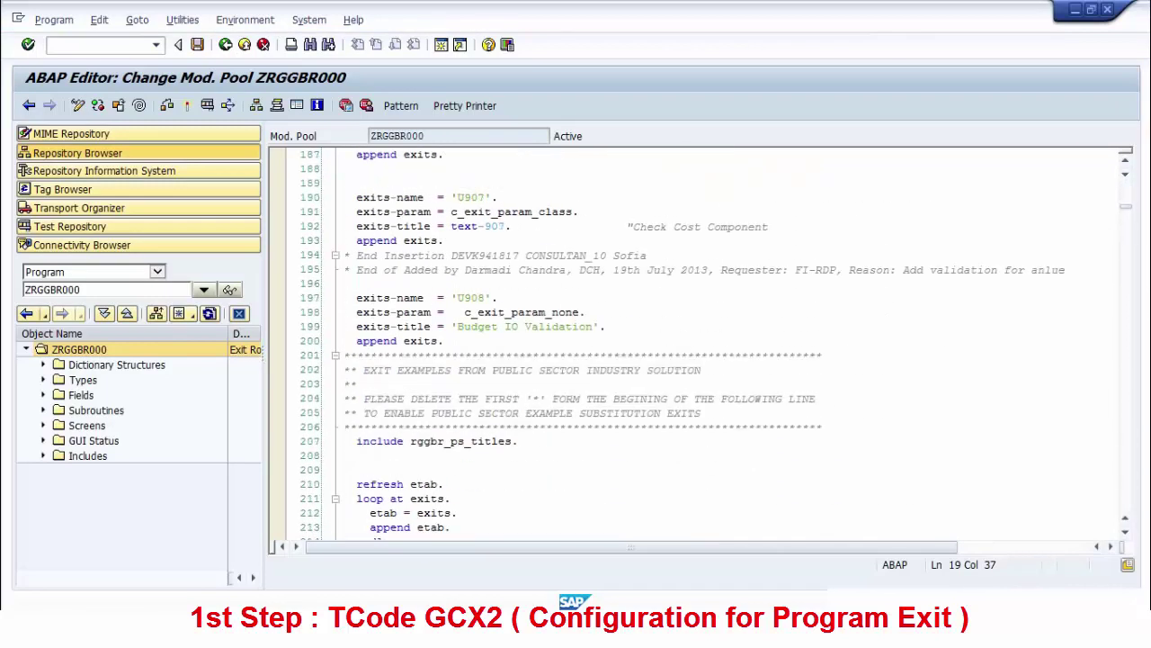
scroll(713, 343, "up", 1)
scroll(713, 343, "down", 1)
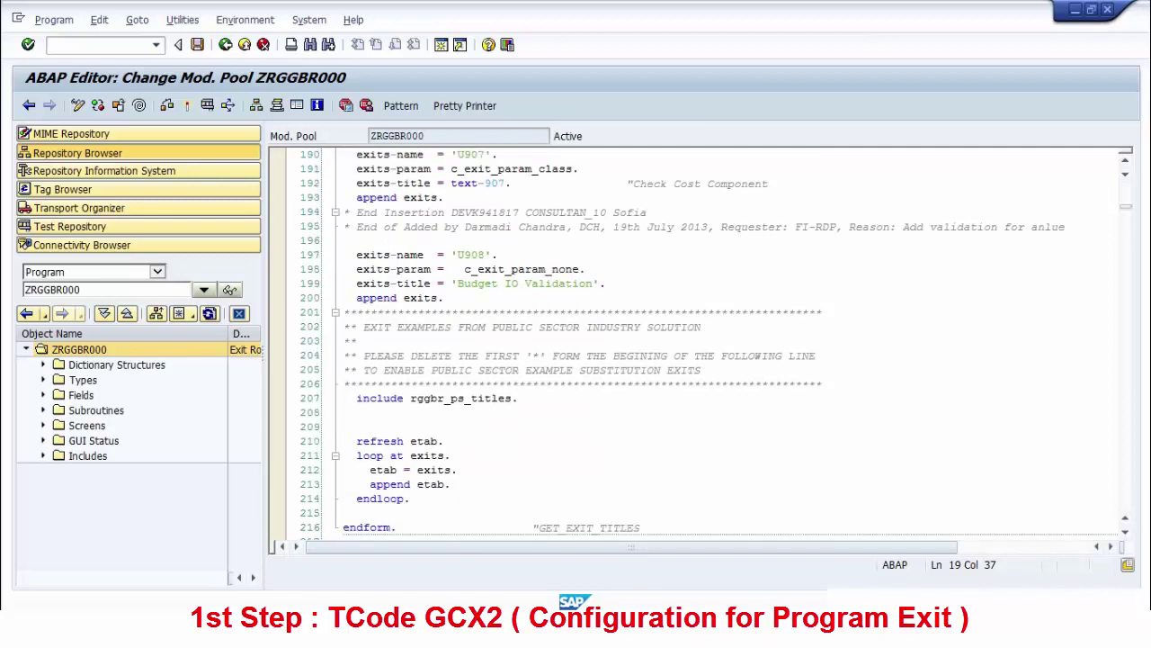
scroll(713, 342, "up", 2)
left_click_drag(445, 384, 357, 341)
key("ctrl+c")
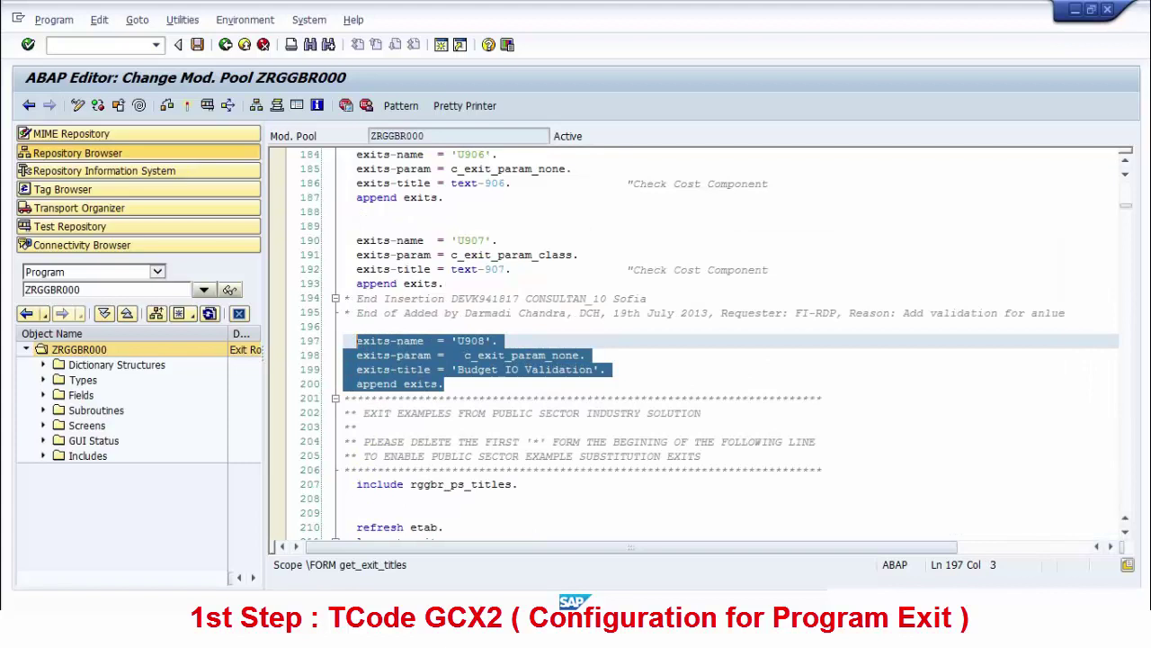
left_click(445, 384)
key("Return")
key("Return")
key("ctrl+v")
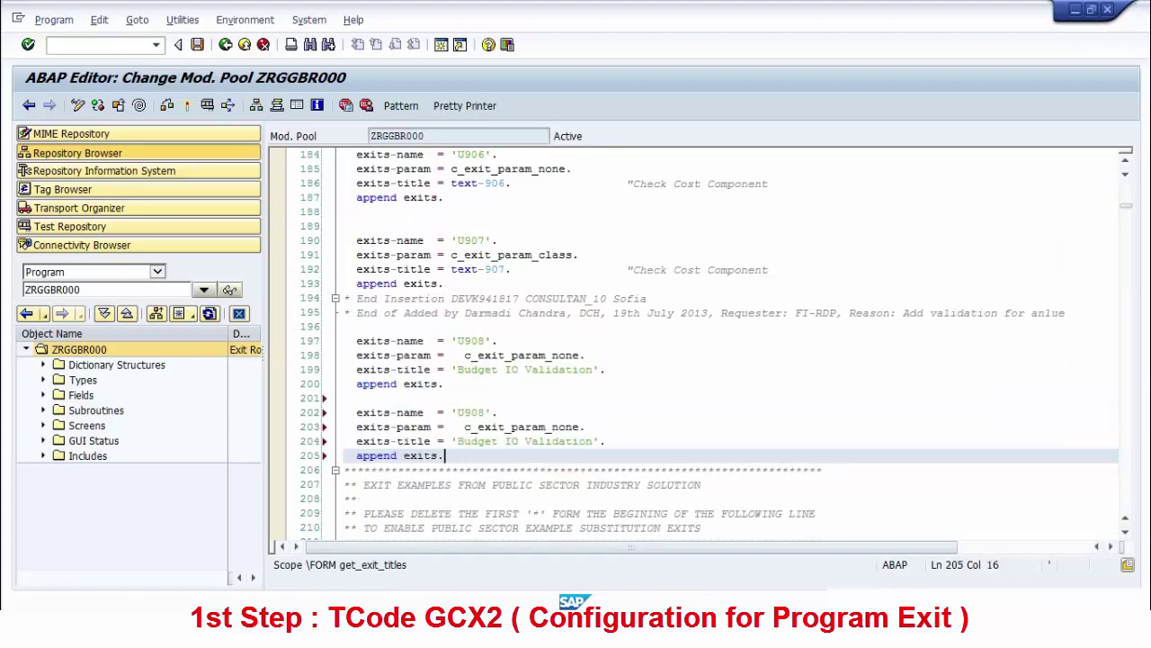
- Define the duplicated block as exit 'Z909' titled 'Exit Test', and save it under request DEVK943842 and activate the program
left_click(486, 413)
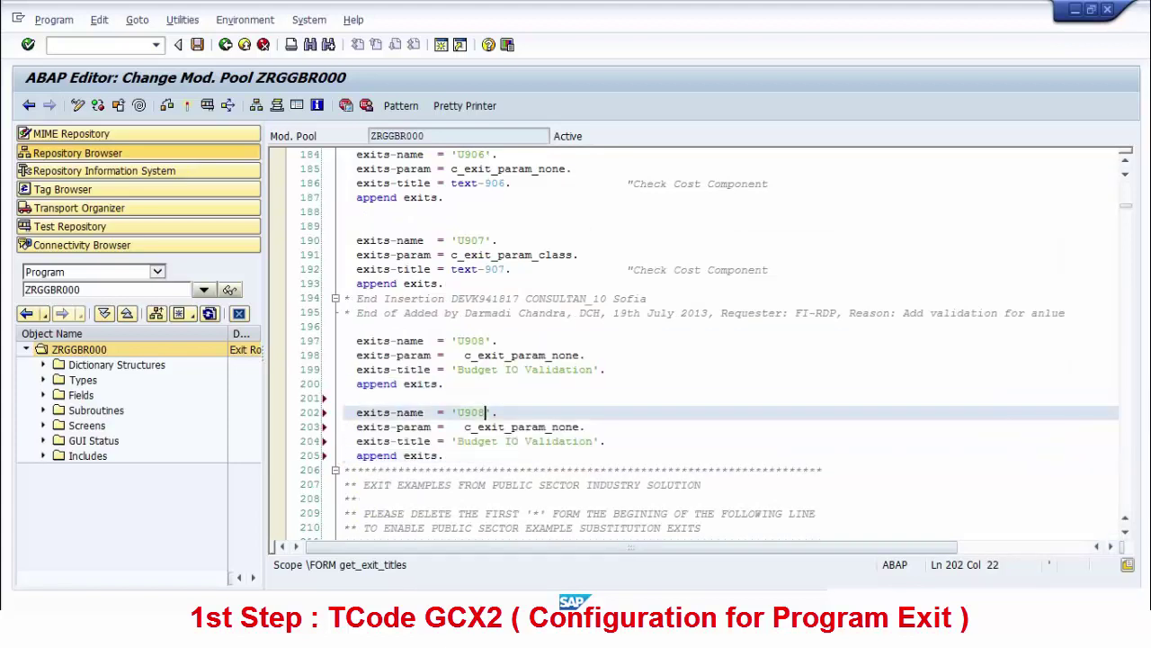
key("Left")
key("Left")
key("Left")
key("Left")
key("Caps_Lock")
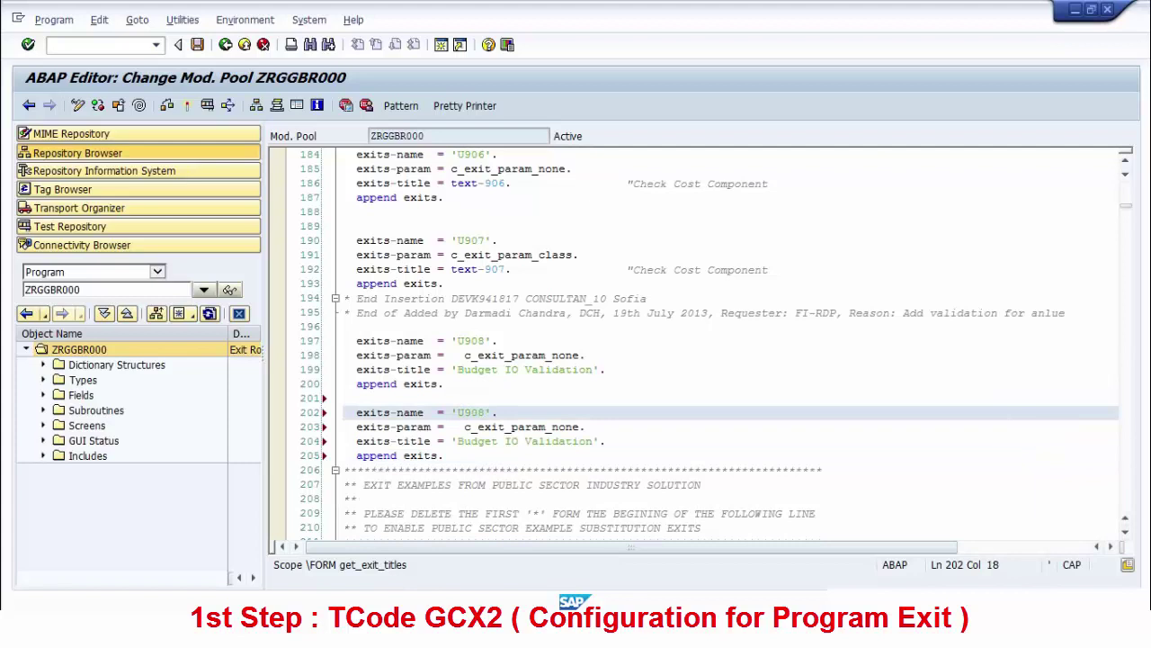
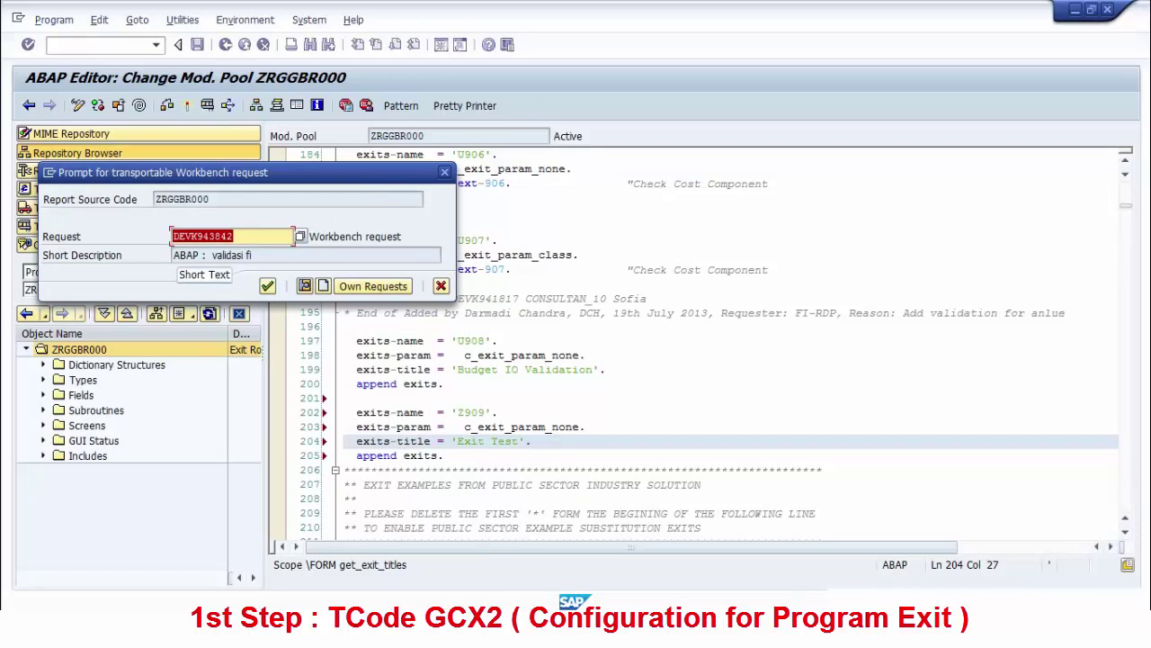
left_click(267, 285)
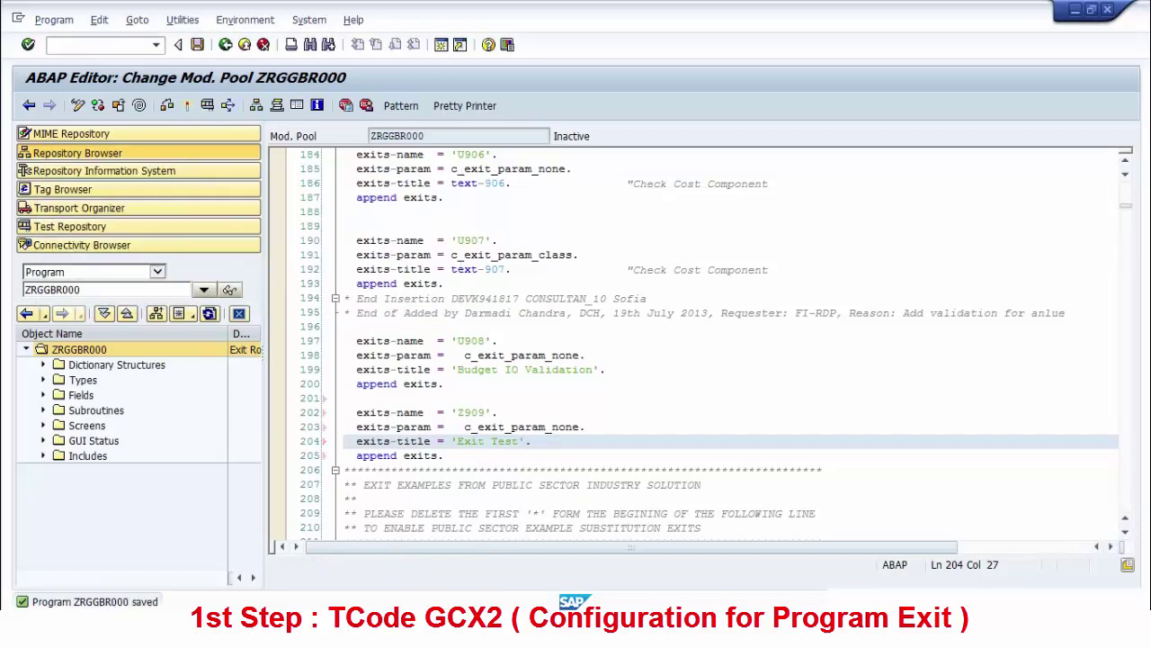
key("Down")
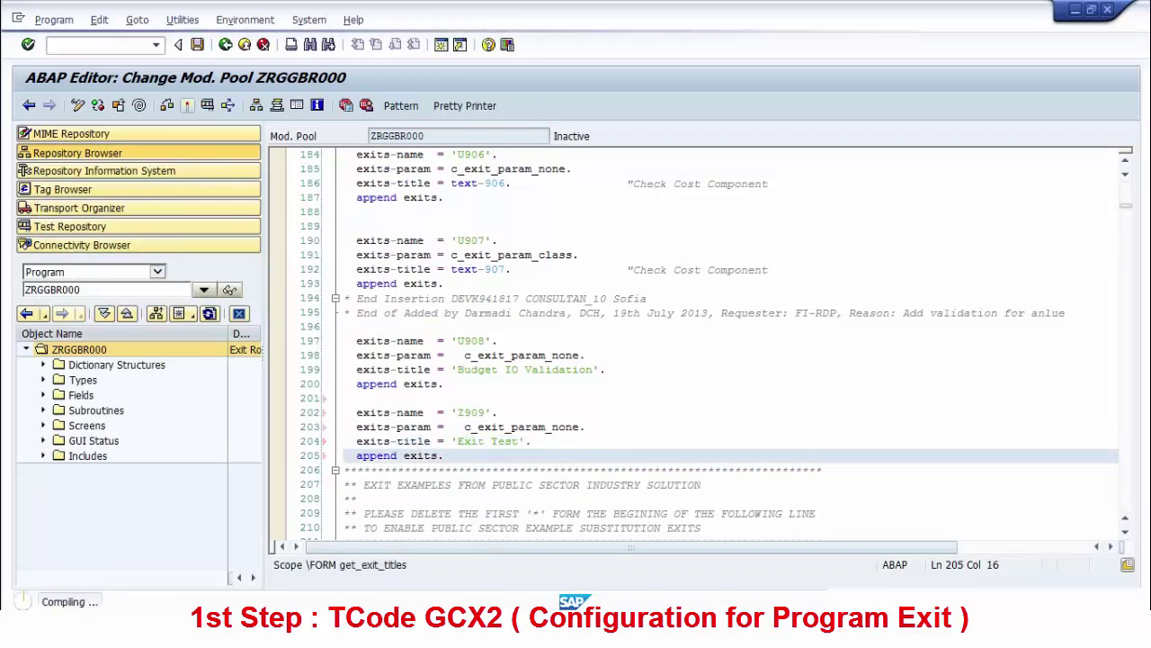
- Examine the new Z909 exit definition and its exit name in form get_exit_titles
key("shift+Up")
key("shift+Up")
key("shift+Up")
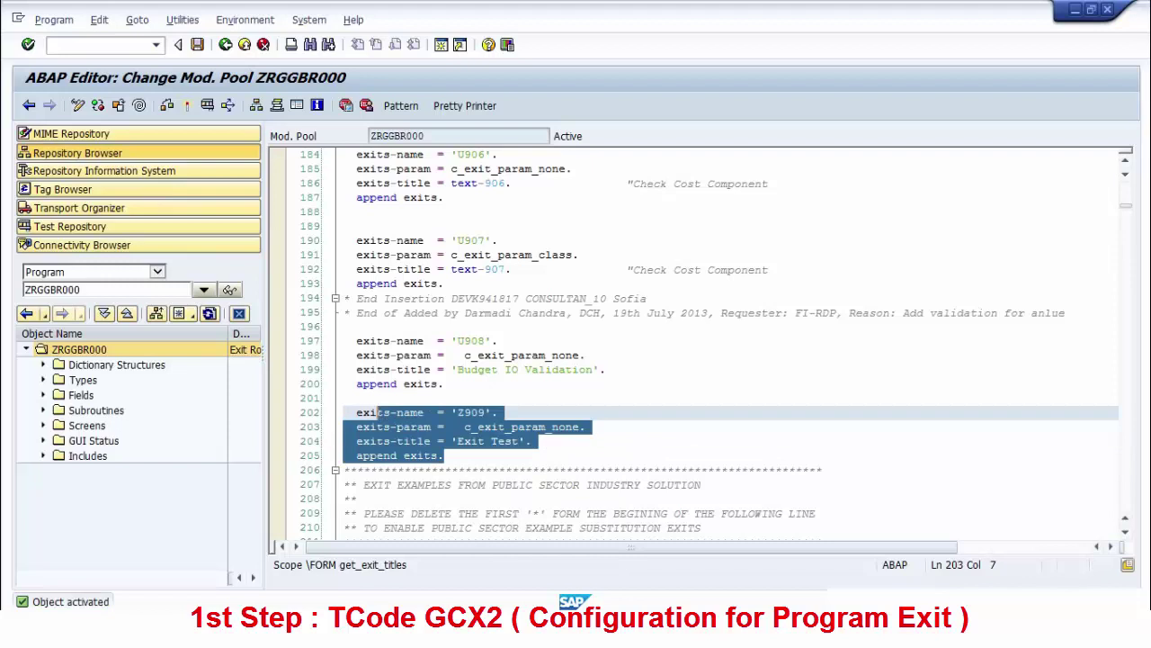
key("shift+Left")
key("shift+Left")
key("shift+Left")
key("shift+Left")
key("shift+Left")
key("shift+Left")
key("shift+Left")
key("shift+Left")
key("shift+Left")
key("shift+Left")
key("shift+Left")
key("shift+Left")
key("shift+Left")
key("shift+Left")
key("shift+Left")
scroll(693, 346, "down", 4)
scroll(693, 347, "down", 1)
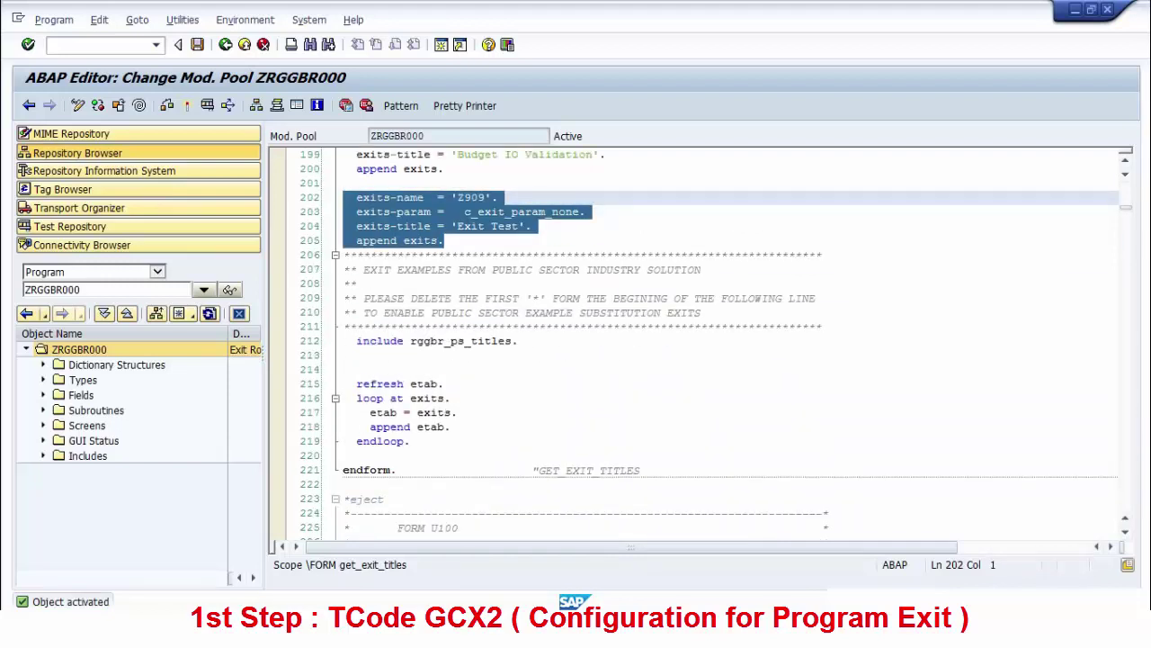
scroll(692, 346, "up", 1)
left_click(452, 441)
left_click_drag(486, 240, 458, 240)
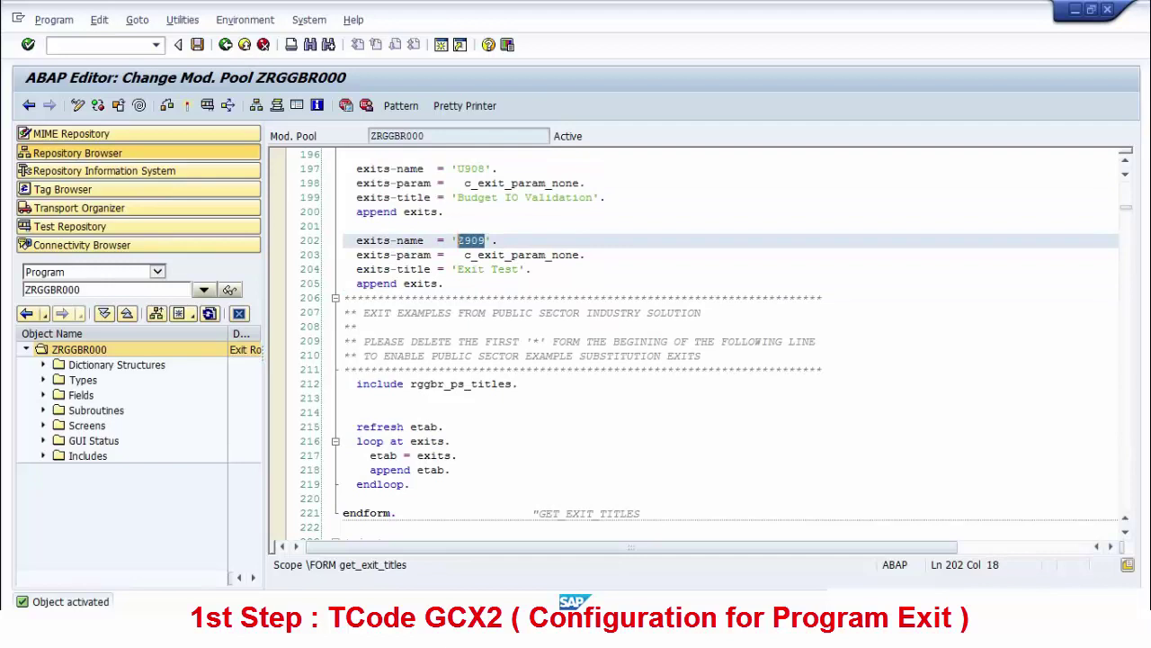
- Copy the complete form u908 and paste it after its endform at the end of the program
scroll(693, 346, "down", 20)
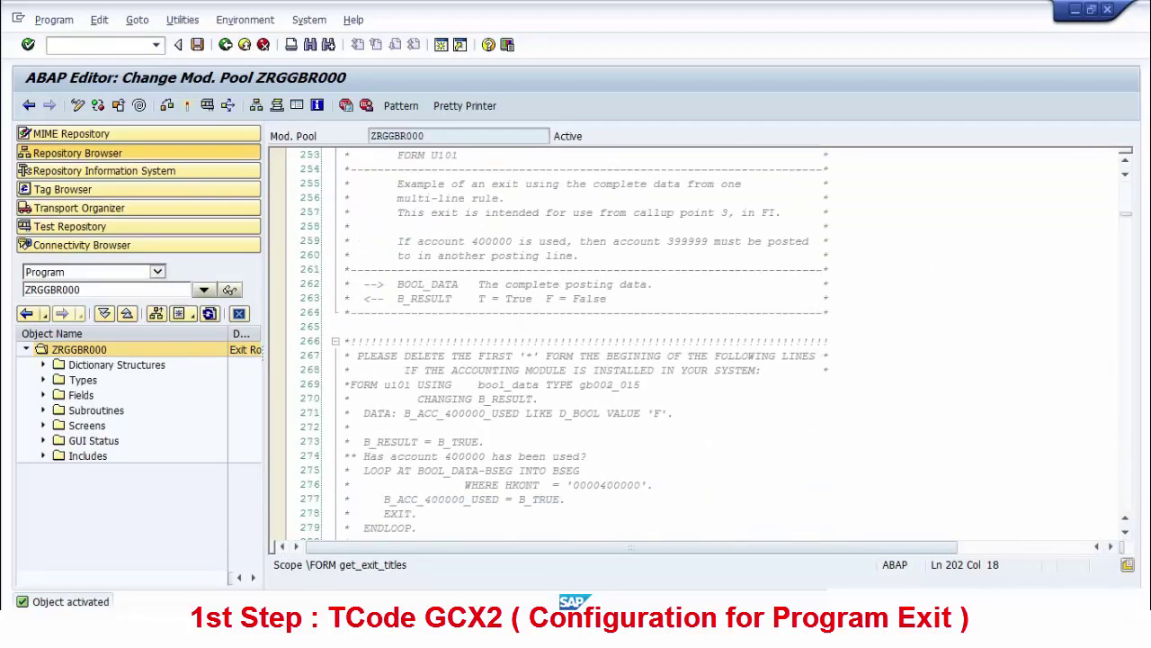
scroll(692, 346, "down", 20)
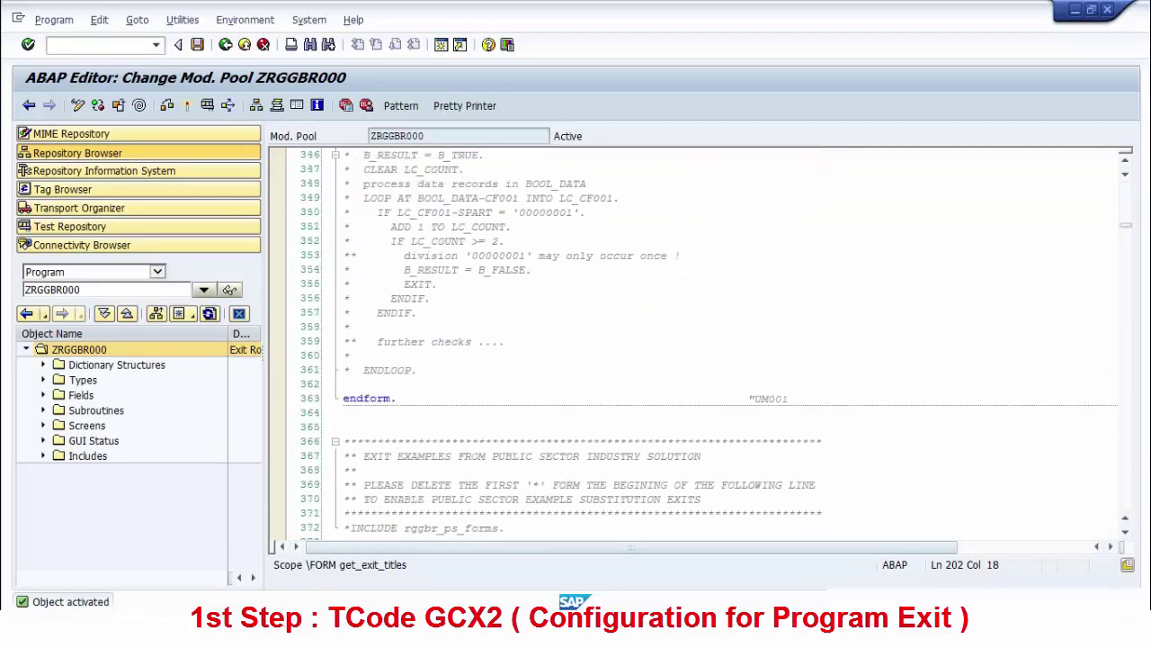
left_click_drag(1127, 226, 1126, 508)
scroll(693, 346, "up", 5)
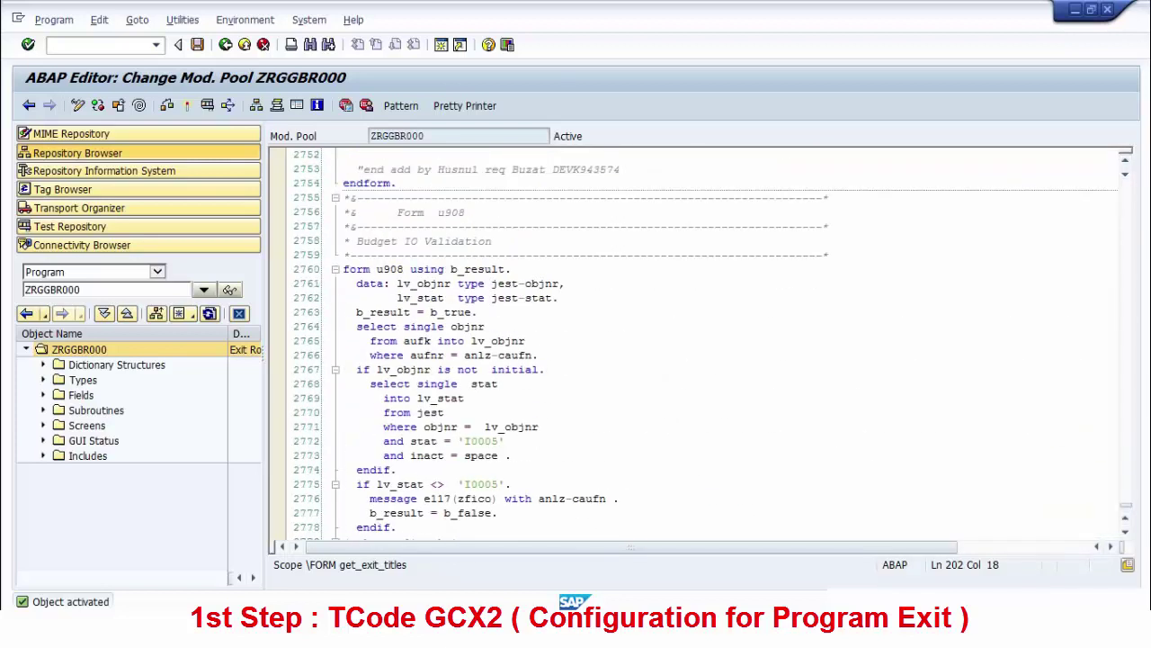
left_click_drag(342, 269, 396, 384)
key("ctrl+c")
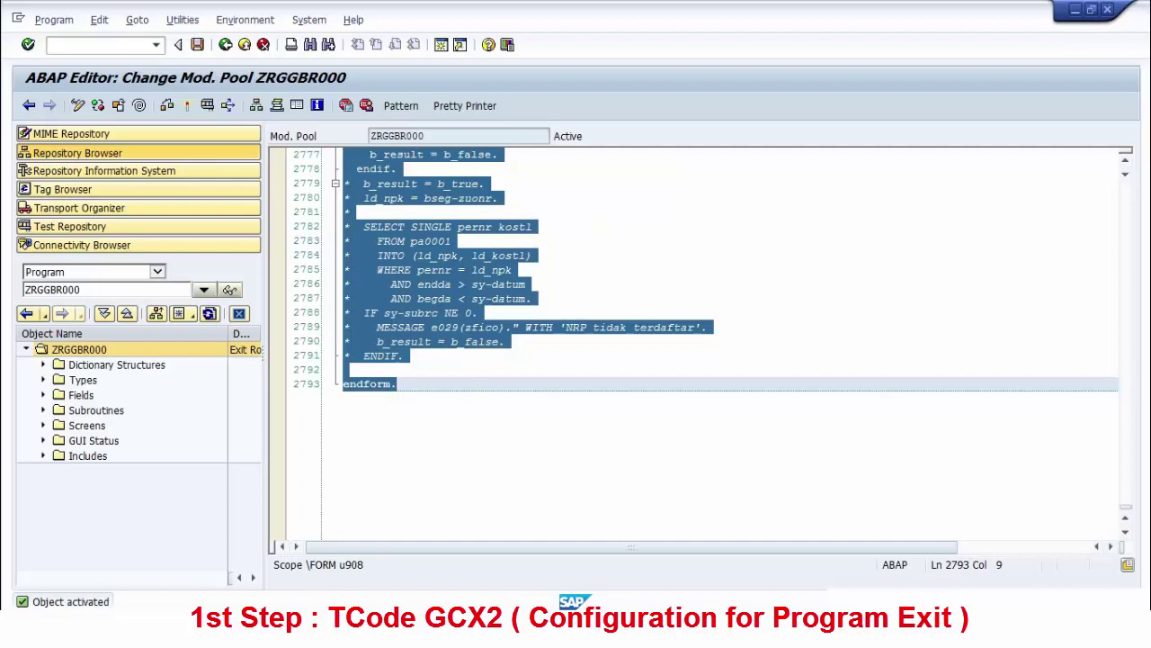
left_click(398, 384)
key("Return")
key("Return")
key("ctrl+v")
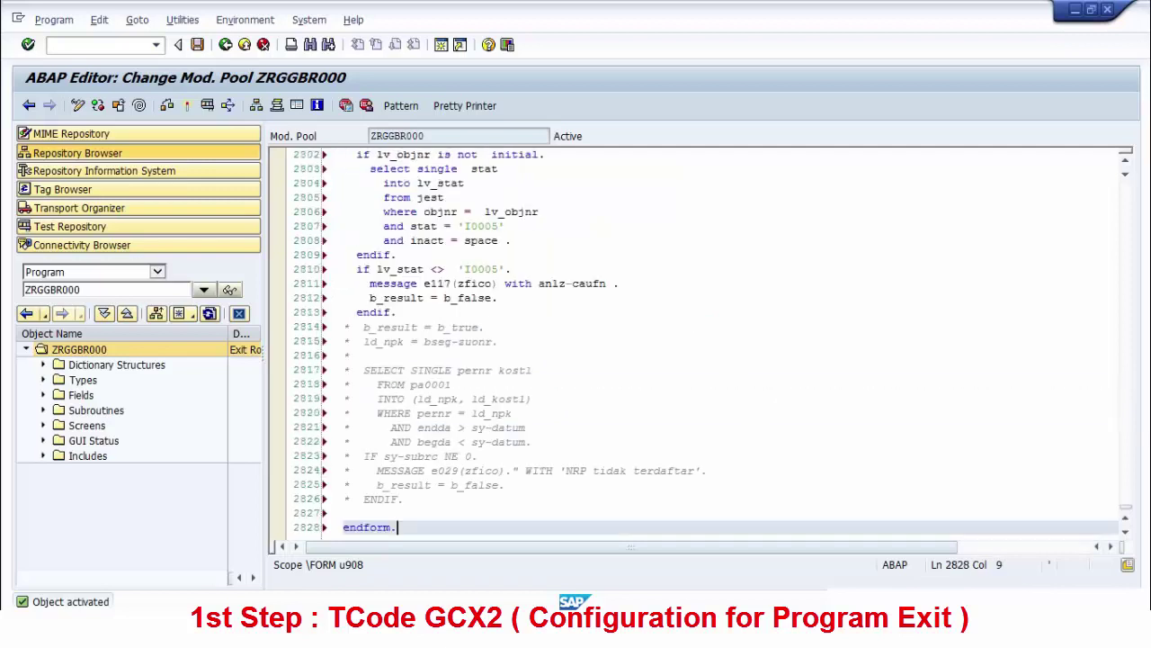
- Rename the pasted copy of form u908 to Z909
scroll(702, 346, "up", 2)
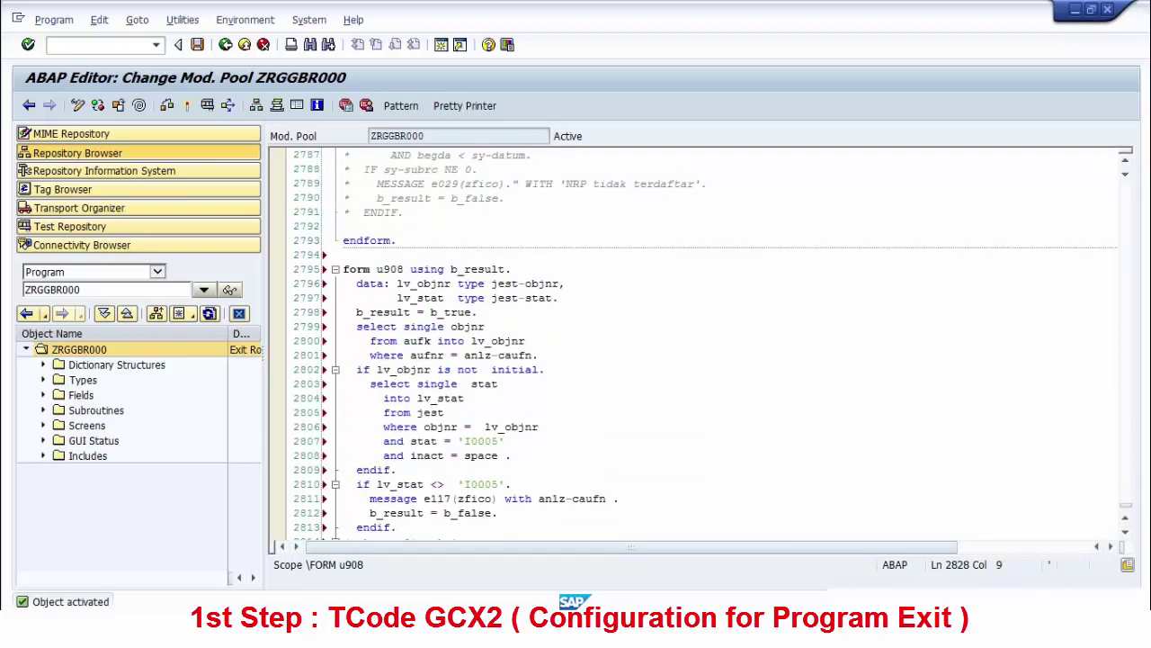
left_click(445, 312)
left_click(404, 269)
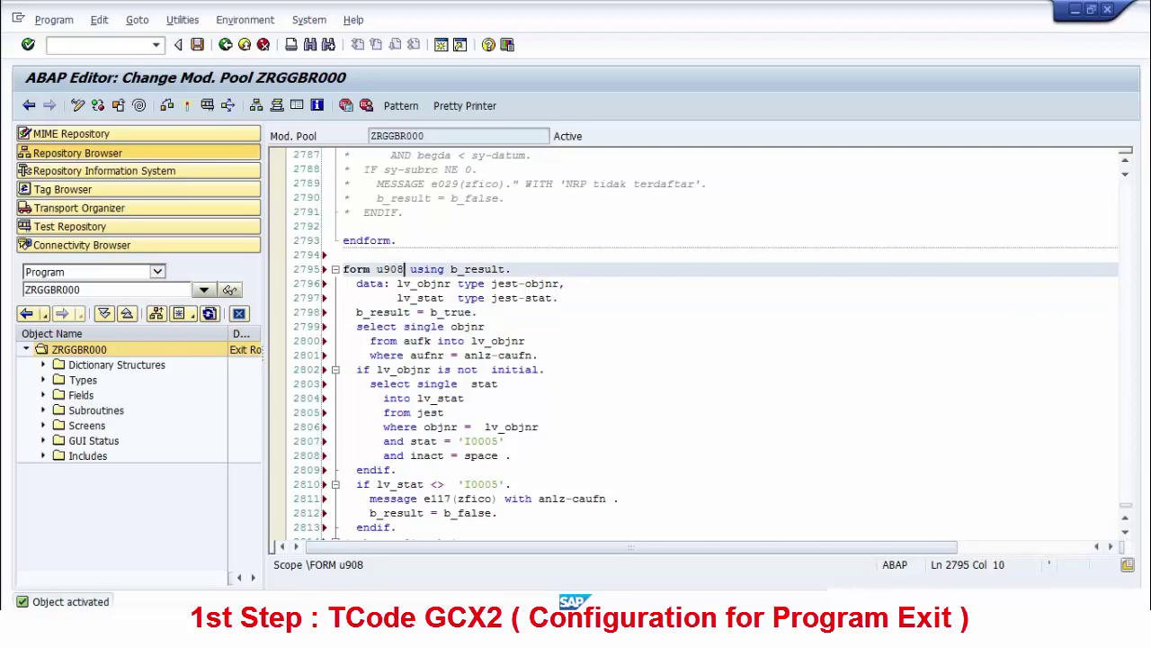
key("BackSpace")
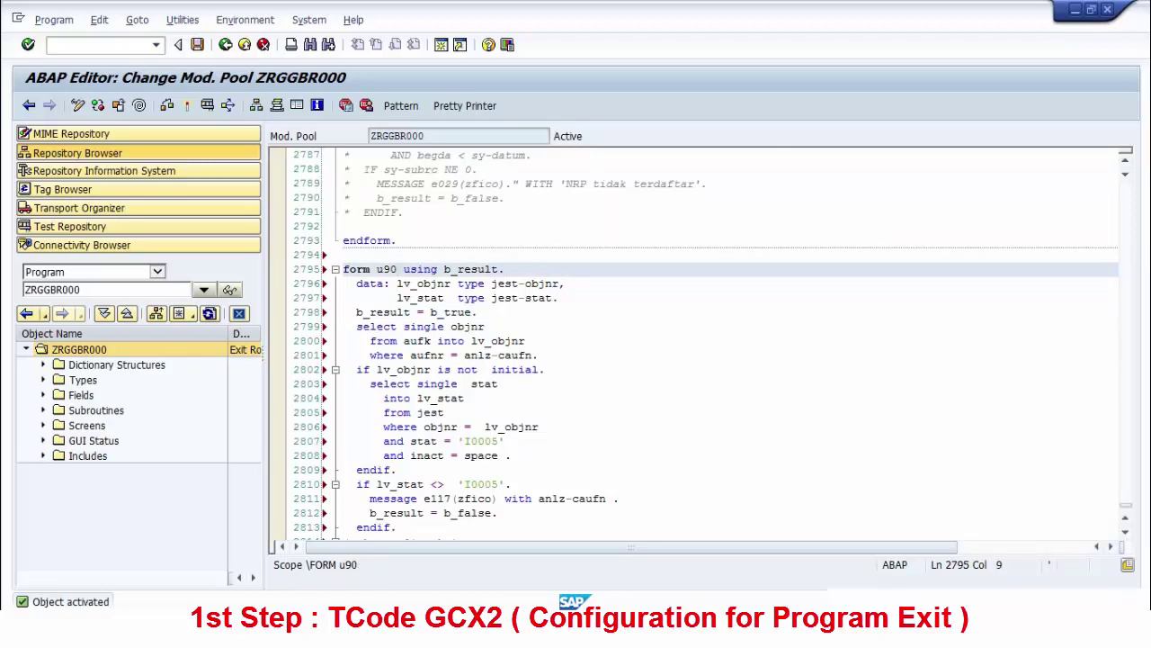
type("9")
key("Left")
key("Left")
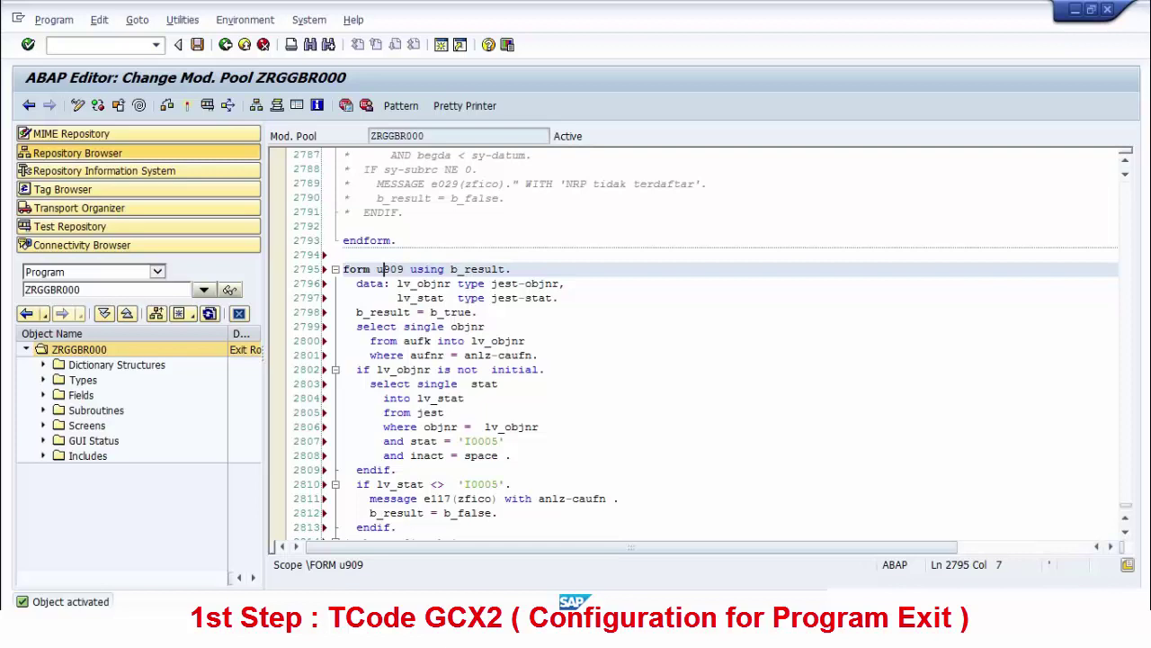
key("BackSpace")
key("Caps_Lock")
type("Z")
left_click(566, 283)
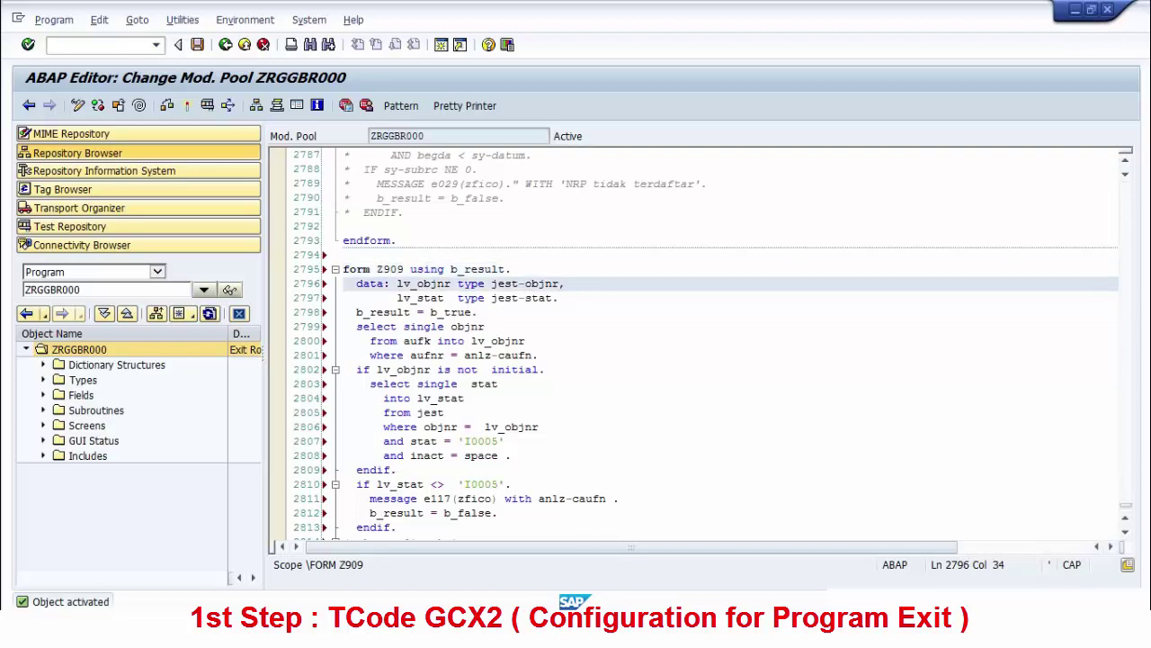
- Strip form Z909 down to the single statement b_result = b_true and activate the program
left_click_drag(357, 284, 560, 297)
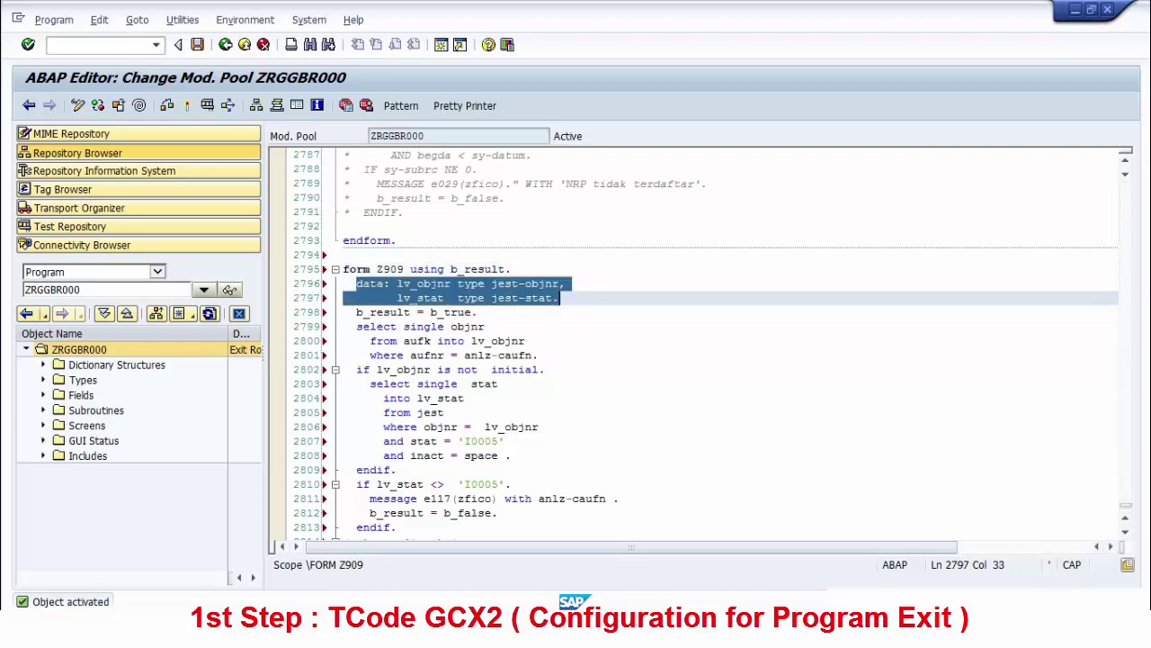
key("Delete")
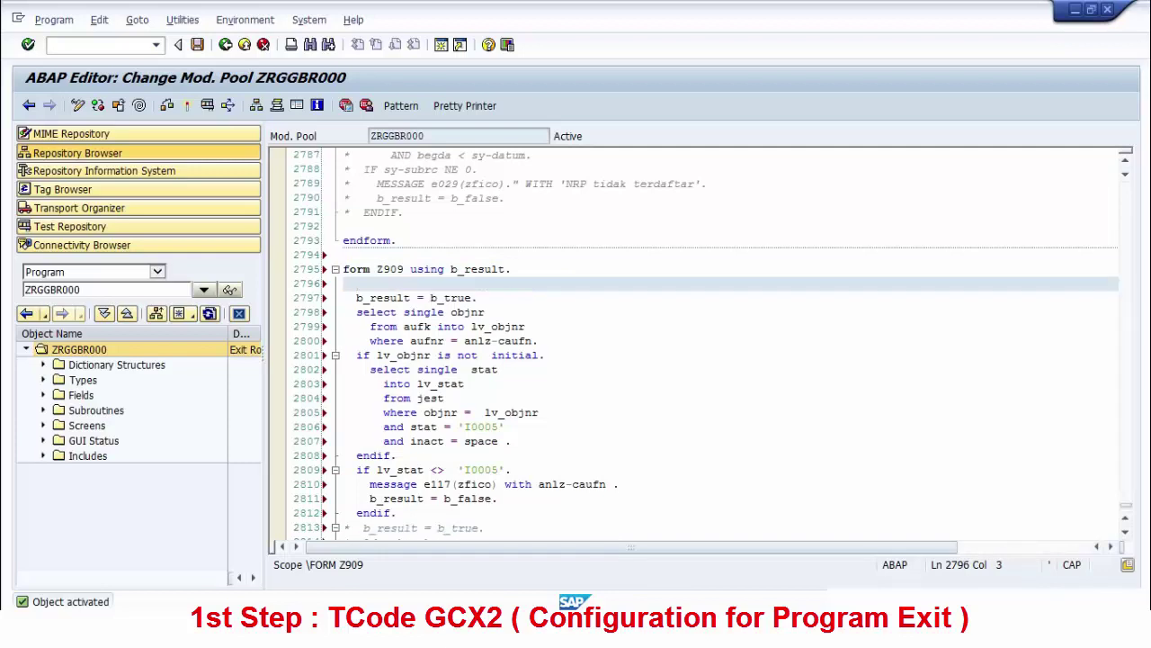
left_click_drag(356, 313, 549, 538)
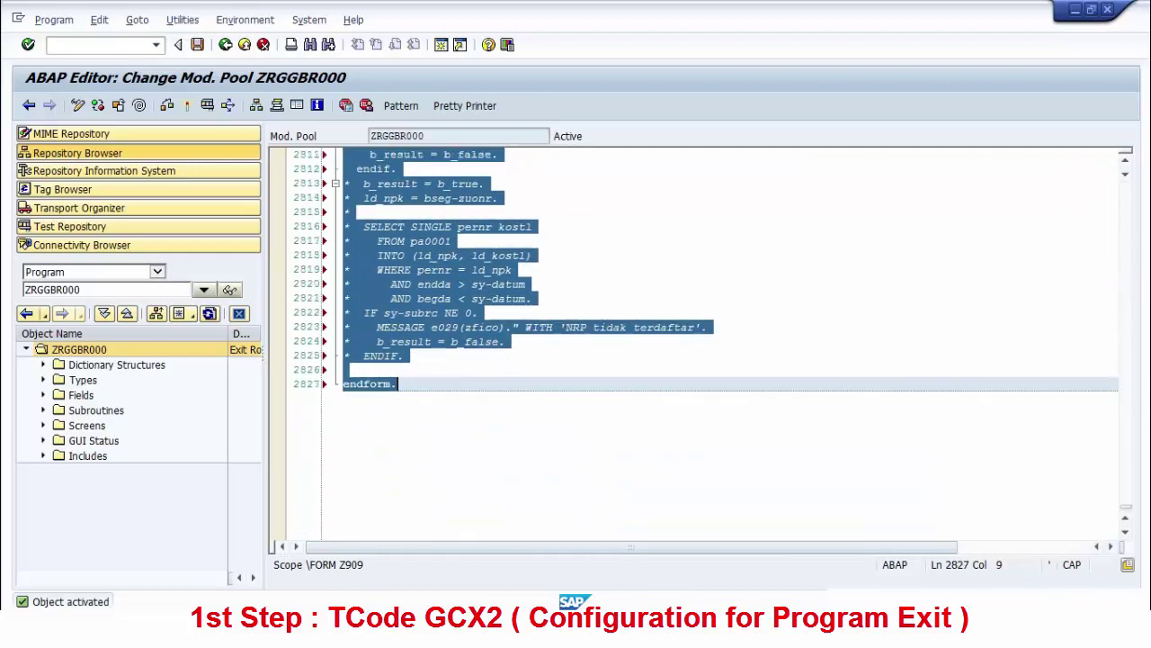
key("shift+Up")
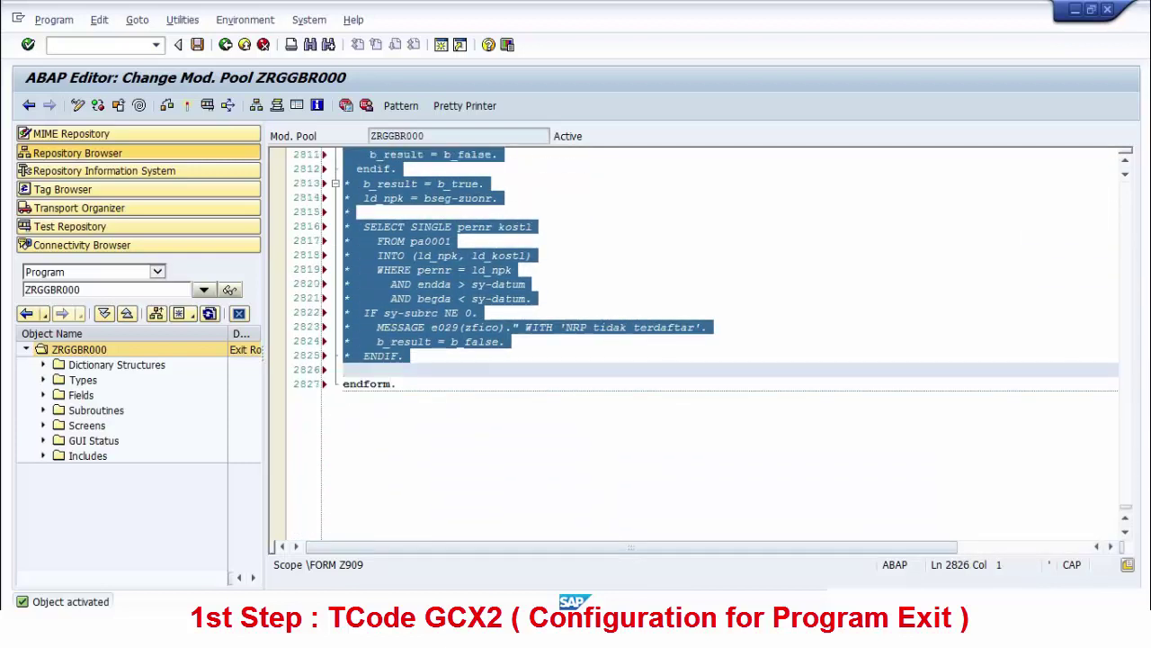
key("Delete")
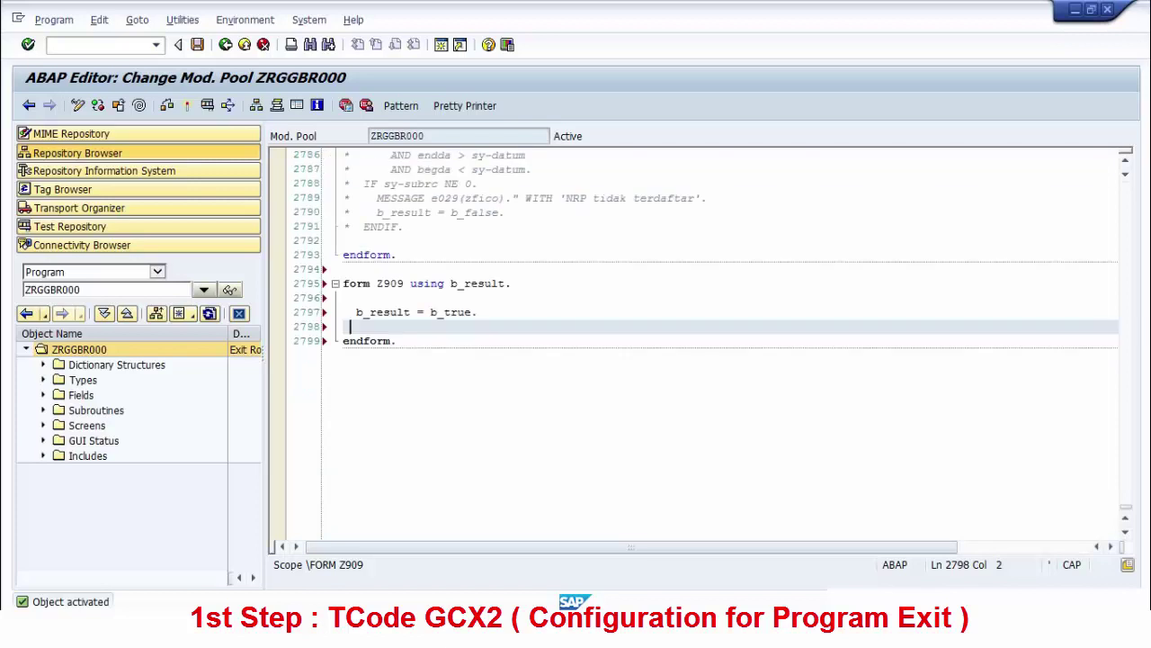
key("Up")
key("Up")
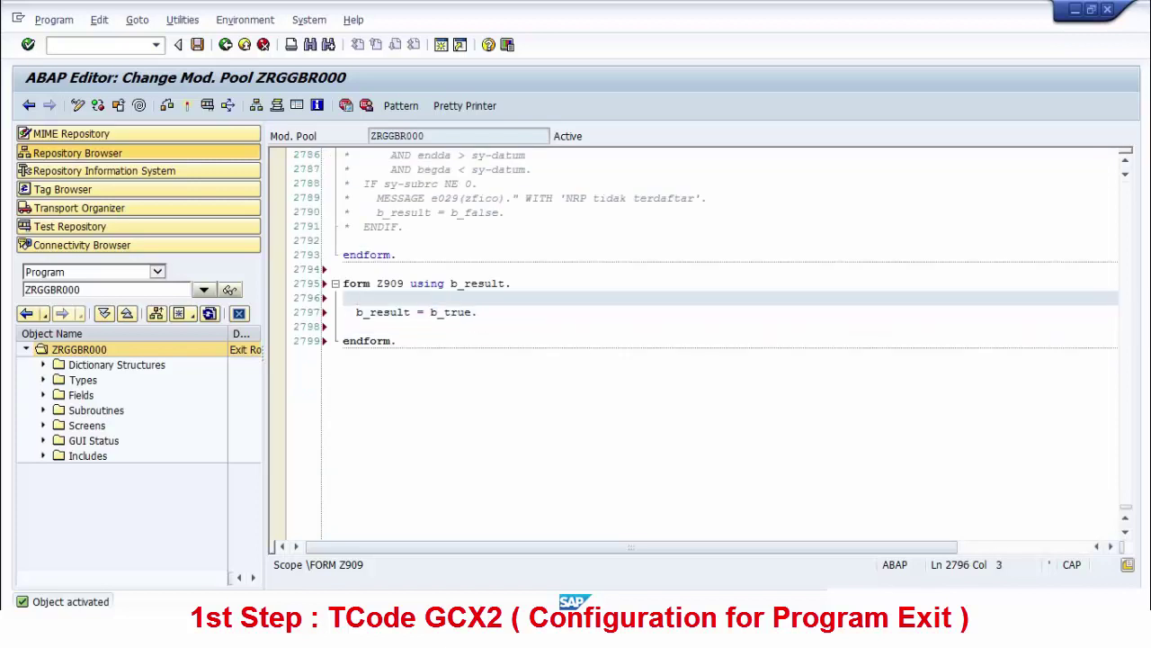
key("Down")
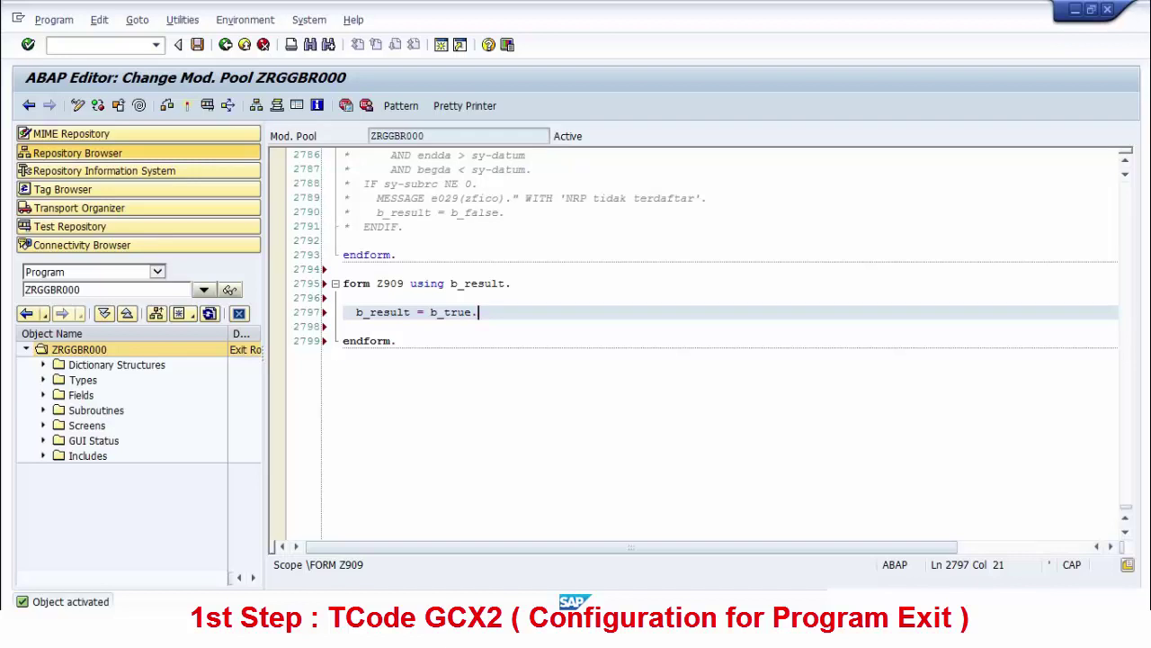
left_click(187, 105)
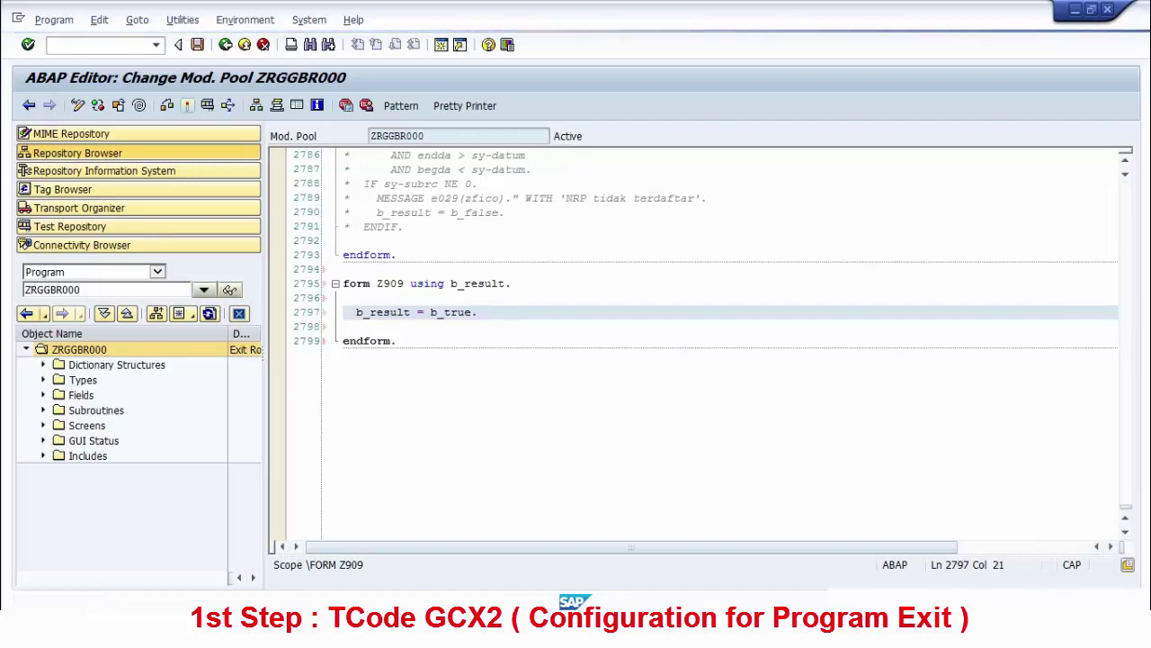
- Add an IF BSEG-BSCHL = '40' block with its ENDIF below b_result = b_true in form Z909
key("Return")
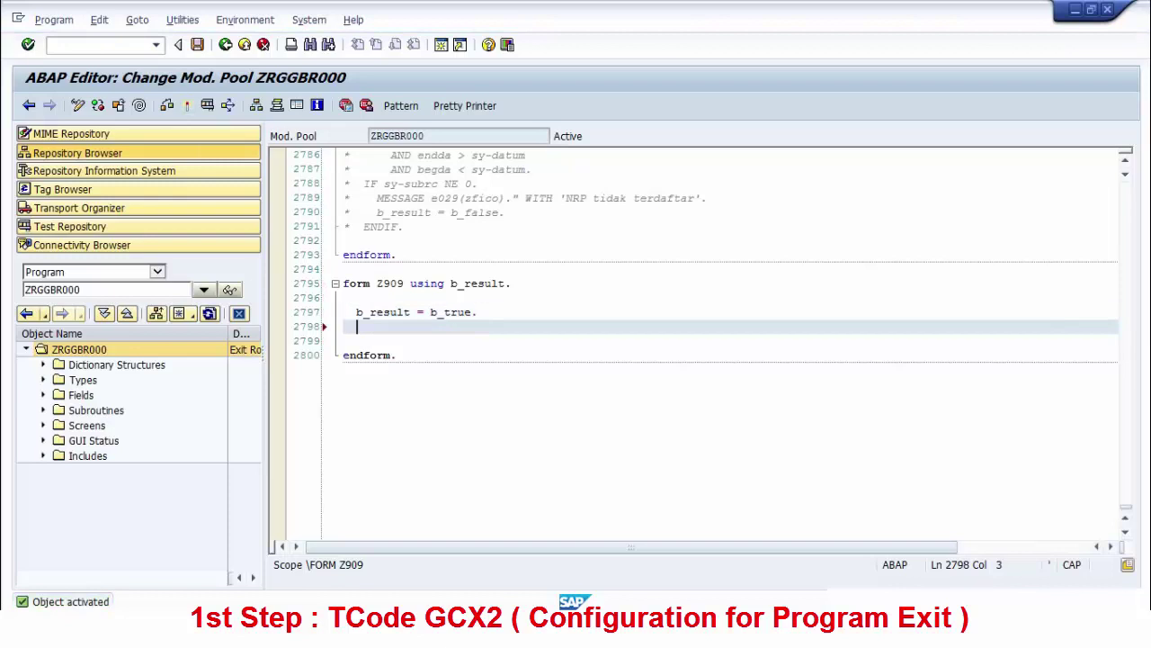
key("Return")
type("IF")
key("Tab")
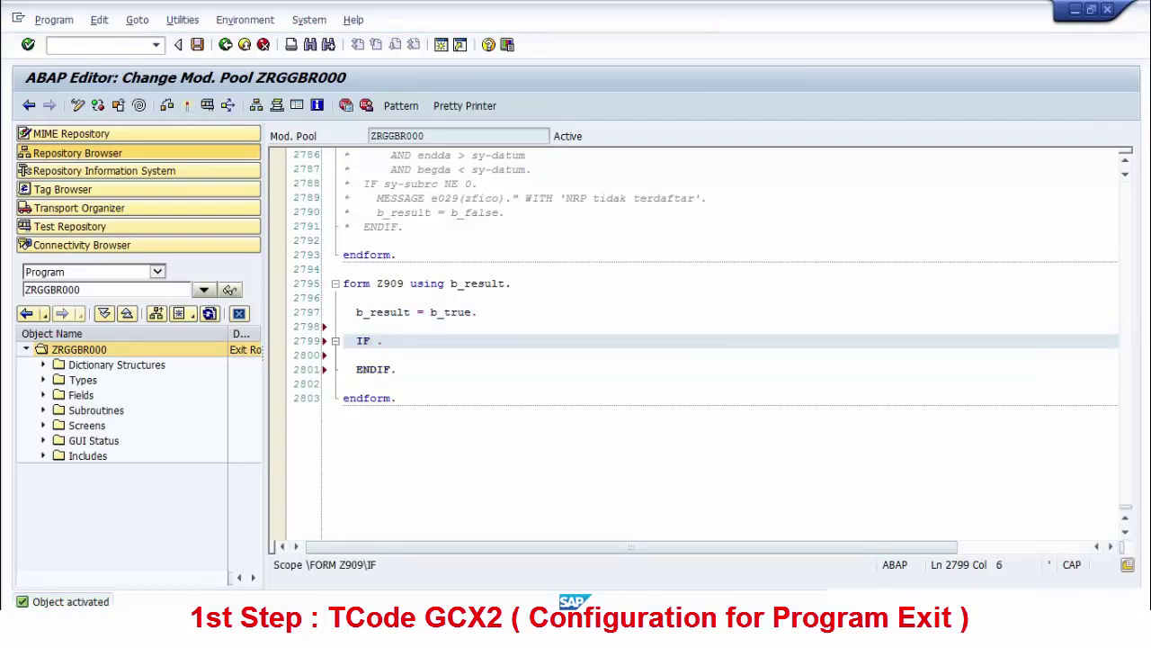
scroll(702, 342, "up", 1)
type("BSEG-BS")
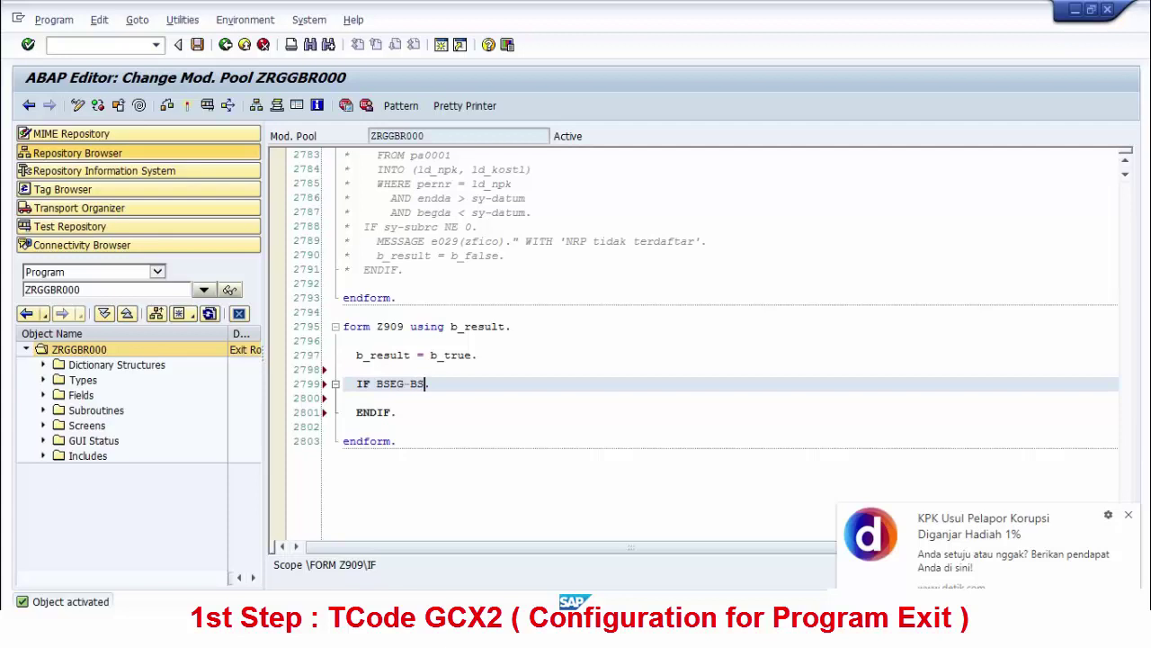
type("CHL = '40'.")
key("Down")
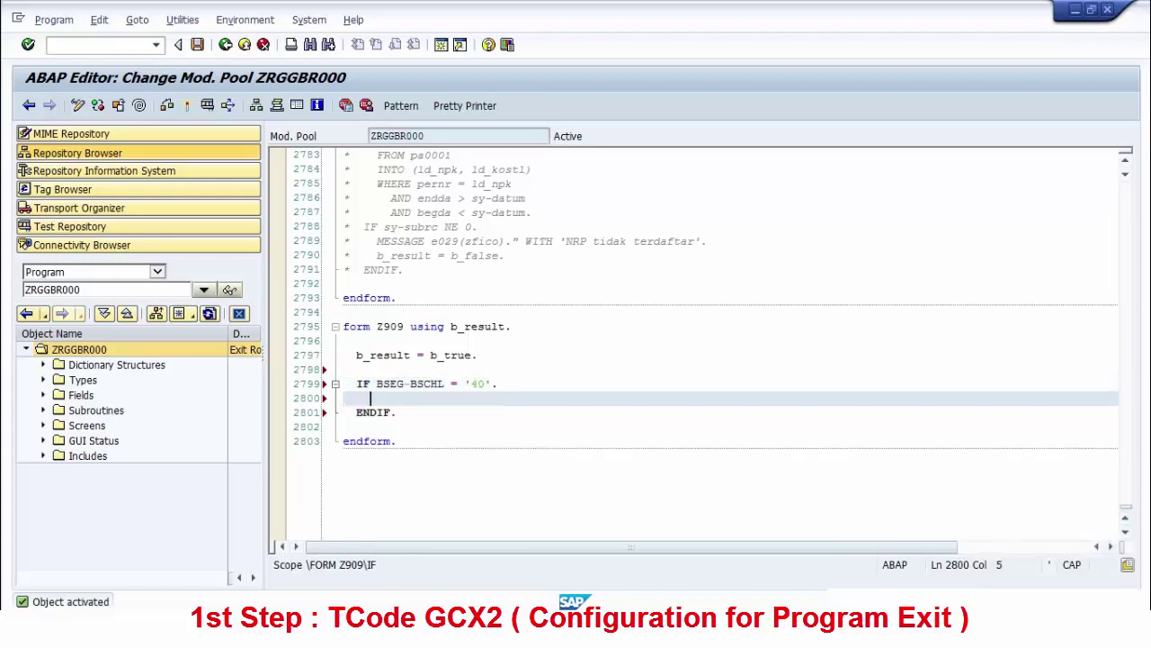
type("IF")
key("Tab")
type("BSEG")
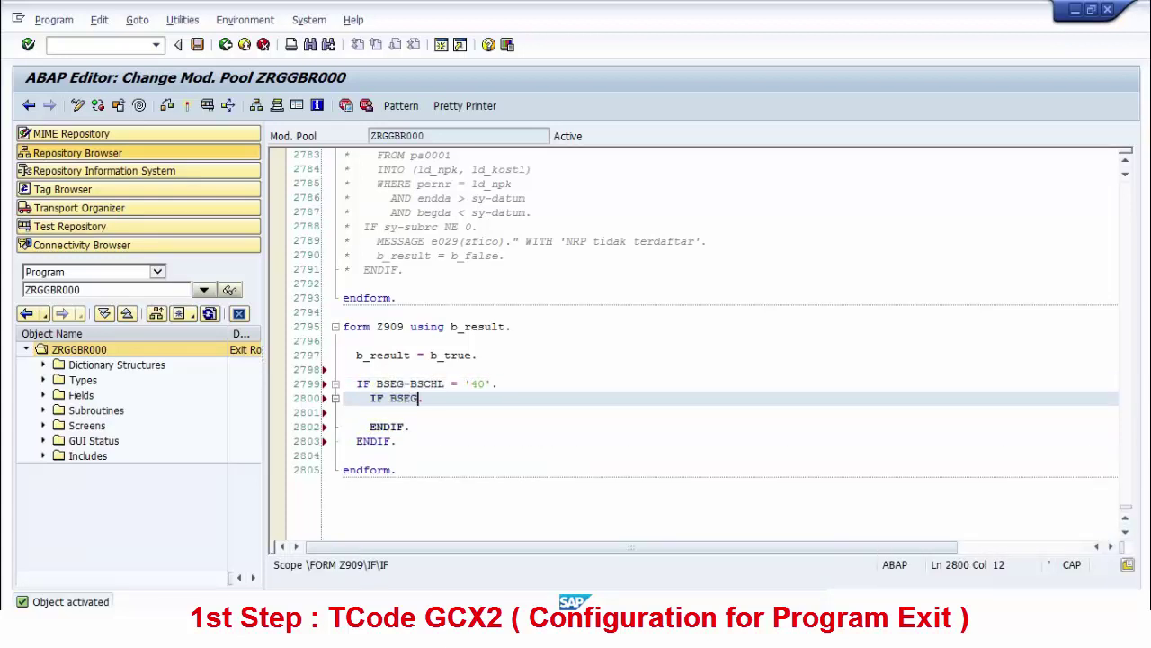
type("-SGT")
- Declare DATA : SGTXT_LEN TYPE I at the start of form Z909
left_click(345, 341)
type("DATA ")
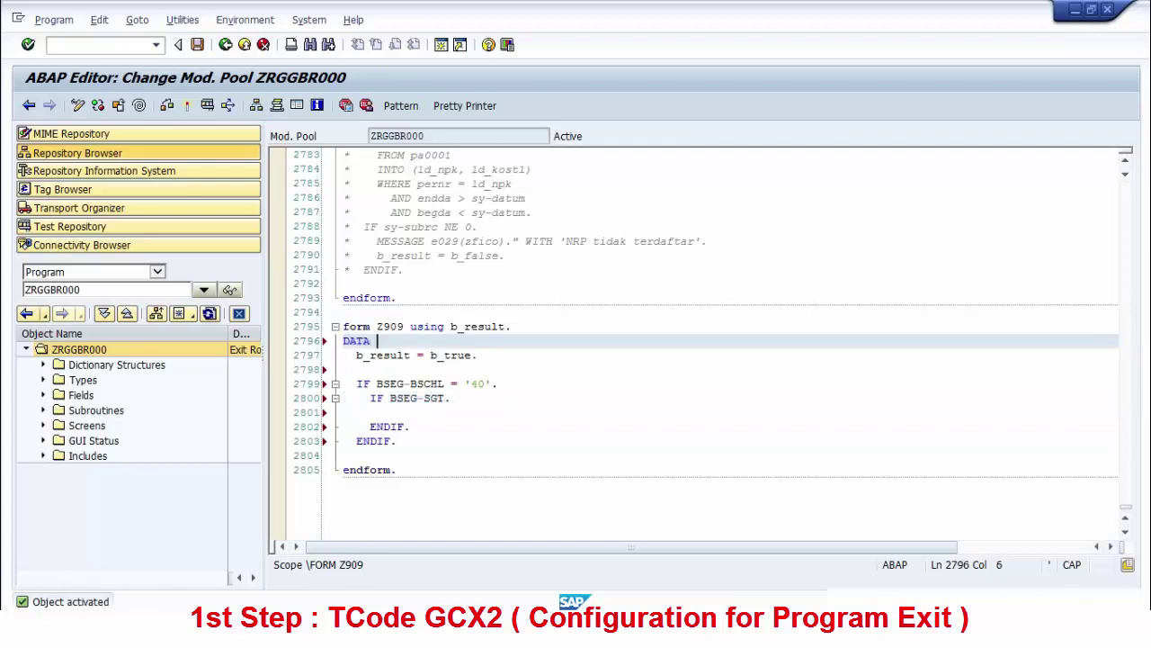
type(": SGTXT_LEN TYPE I .")
- Replace the unfinished inner IF block with the statement SGTXT_LEN = STRLEN( BSEG-SGTXT )
left_click_drag(411, 427, 345, 398)
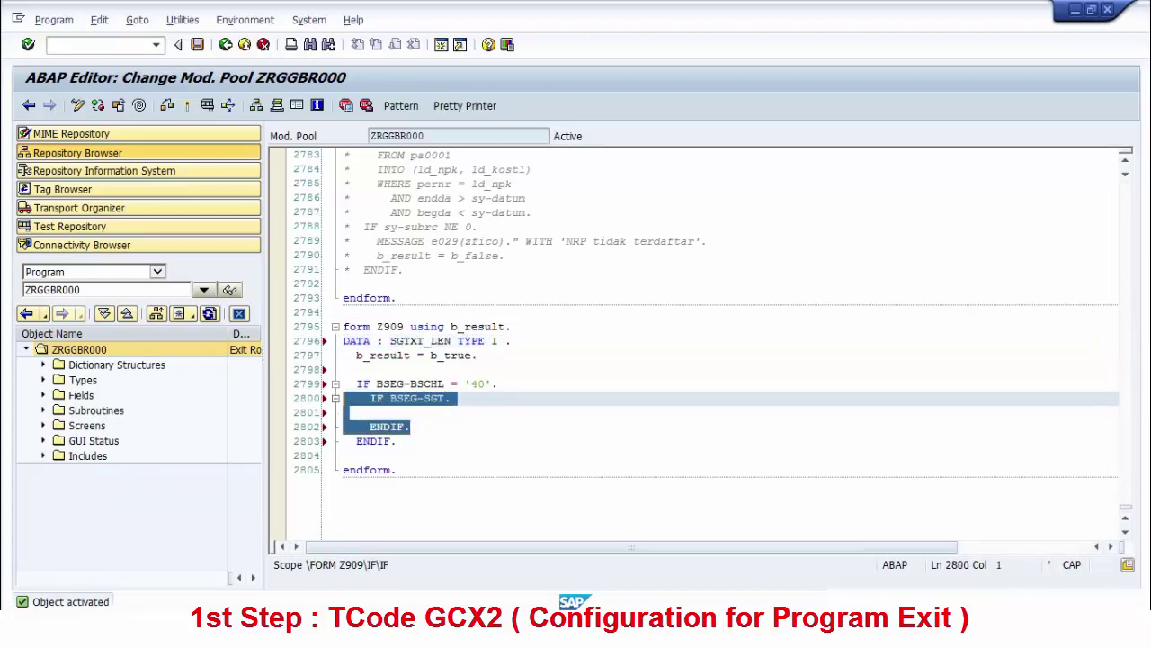
key("Delete")
type("SGTXT")
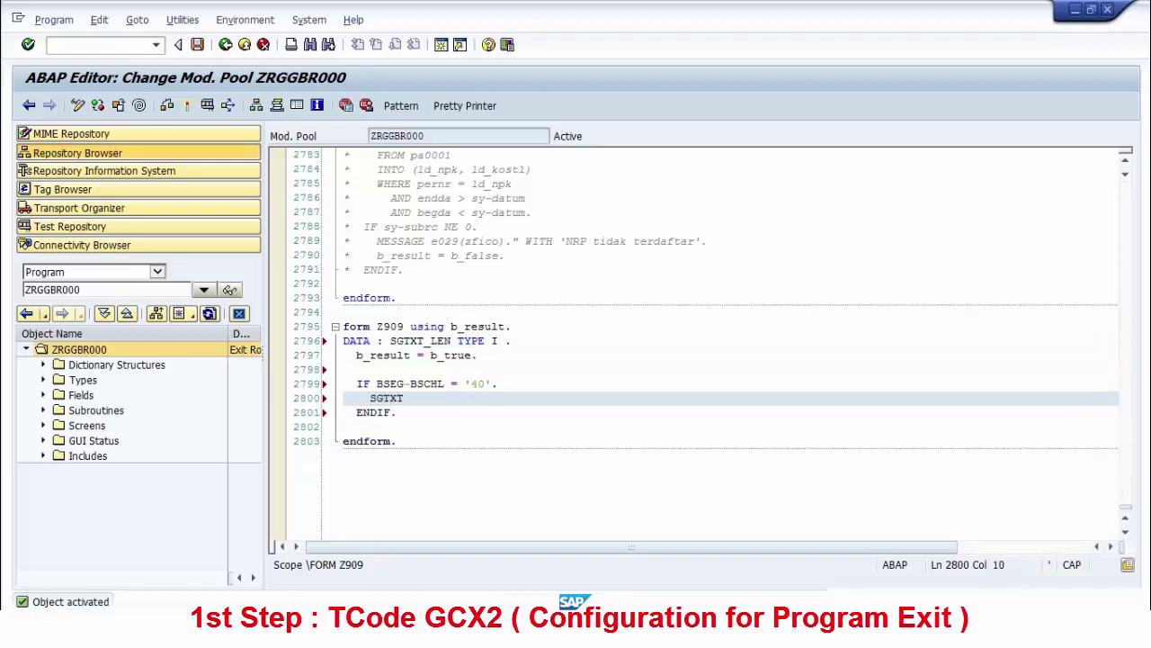
type("_LEN = STRLEN(")
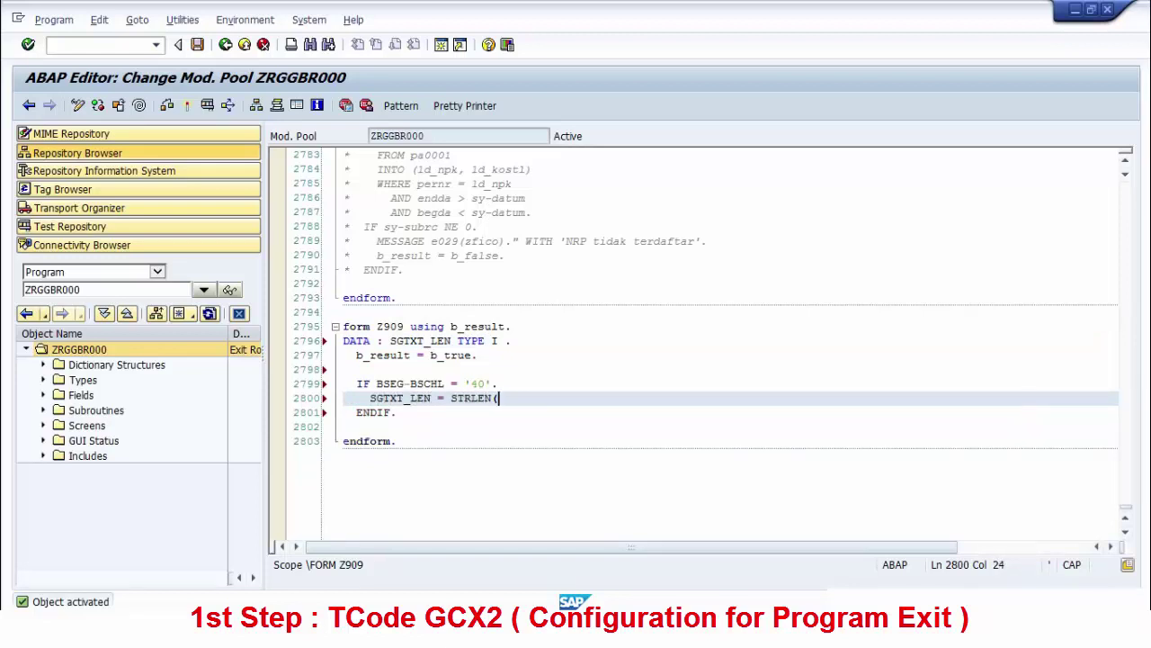
type(" BSEG-SGTXT")
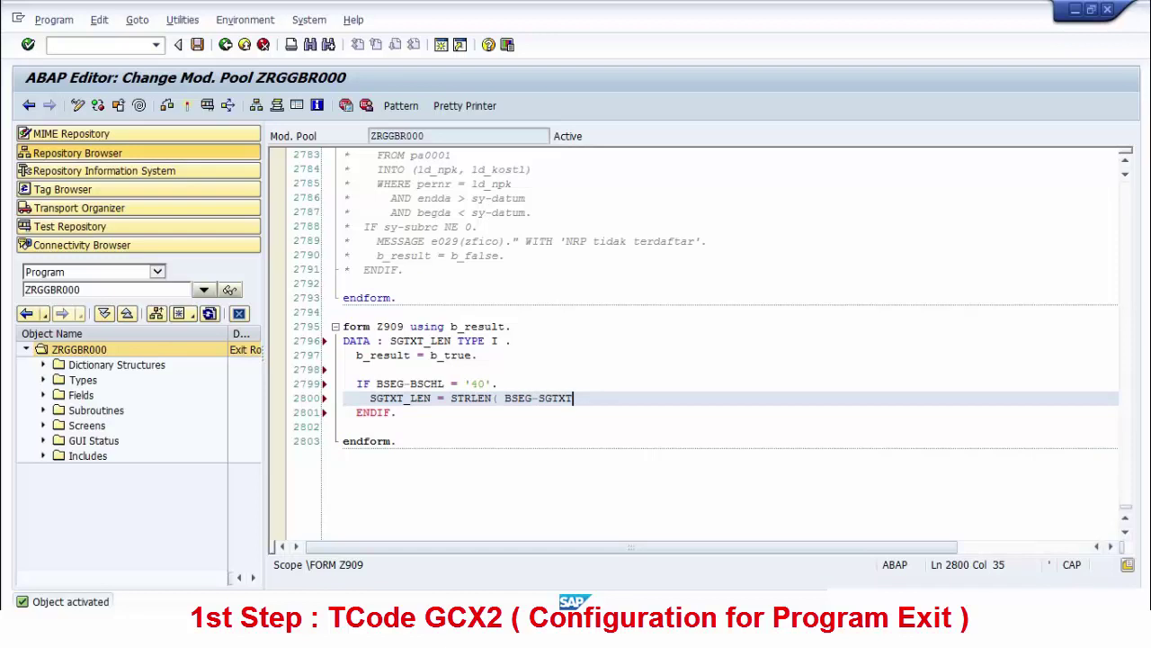
type(" ) .")
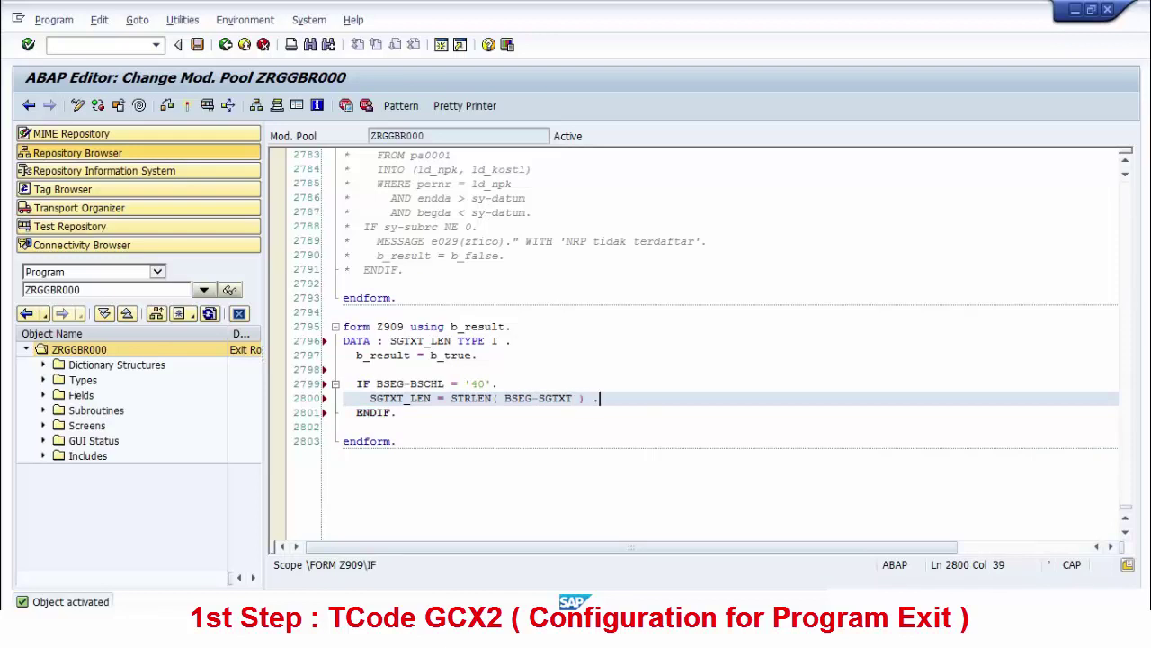
- Below the STRLEN statement, add an IF SGTXT_LEN < 5 block that sets B_RESULT = B_FALSE, and activate the program
key("Return")
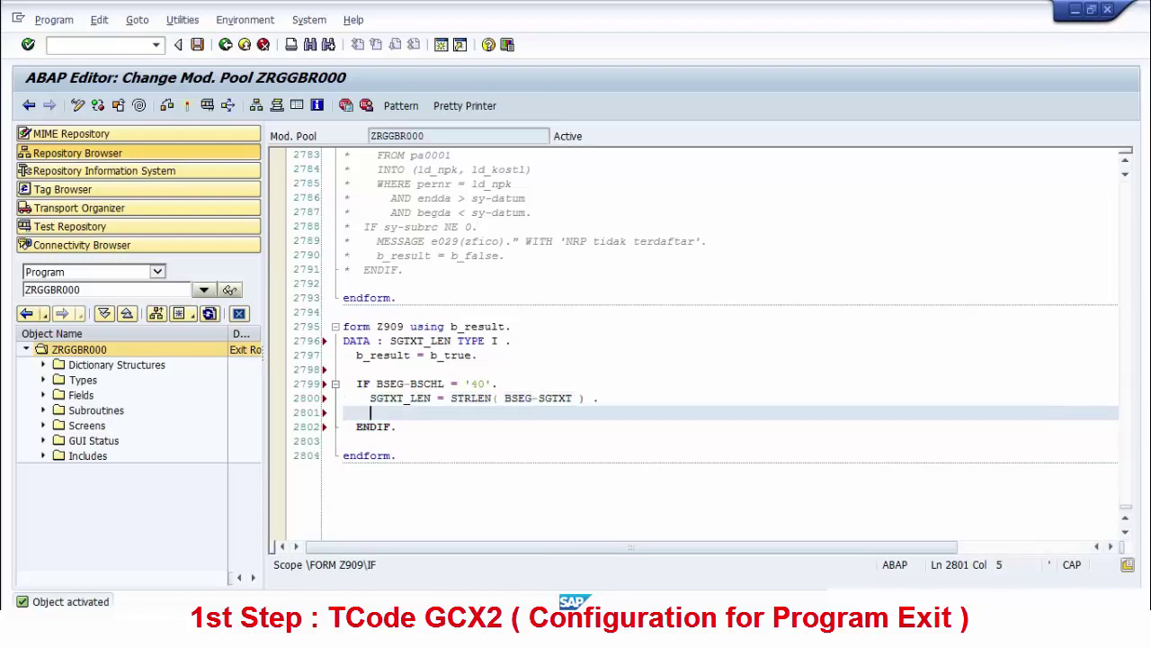
type("IF")
key("Tab")
type("SGTXT_LEN < 5.")
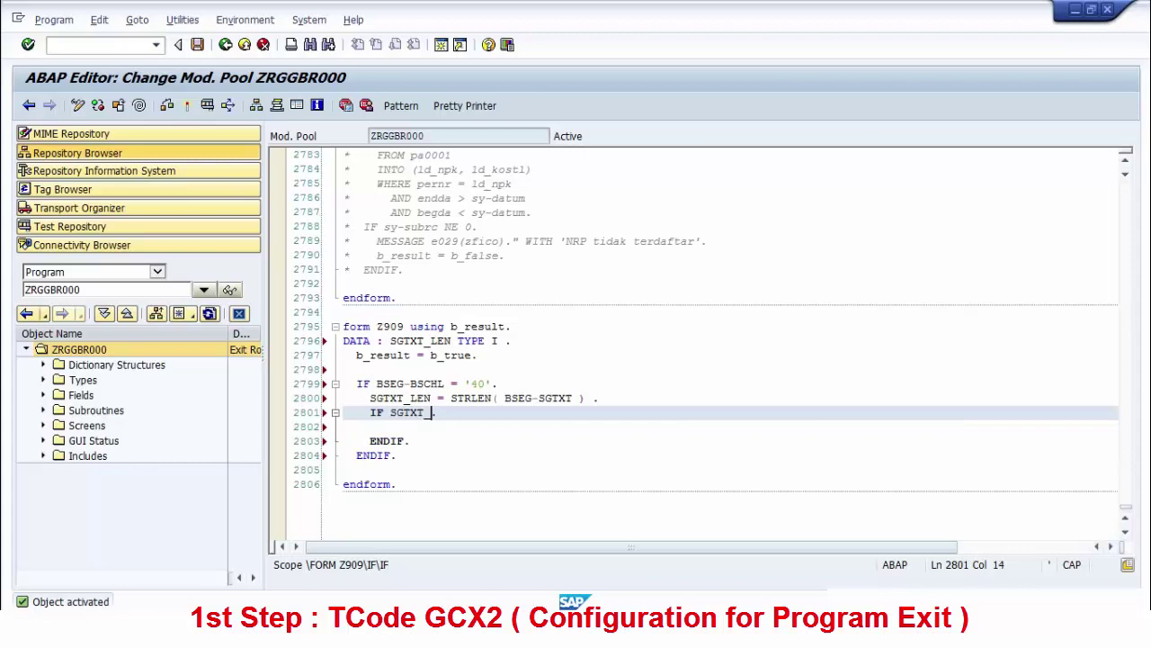
key("Down")
type("B")
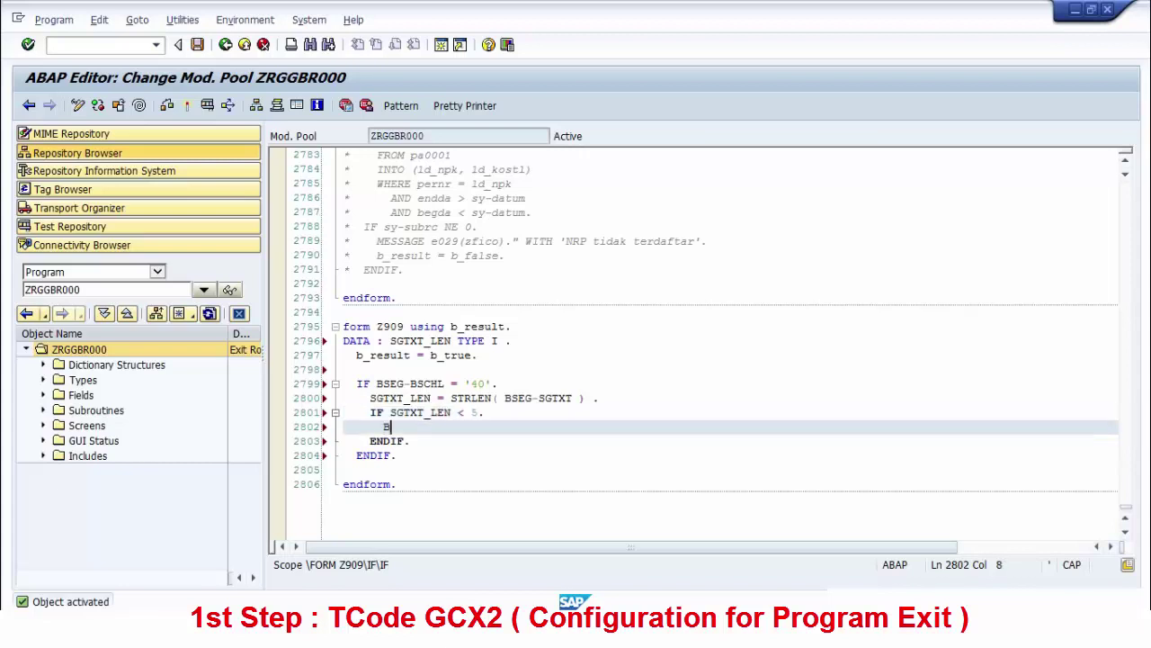
type("_RESULT = B_FALSE .")
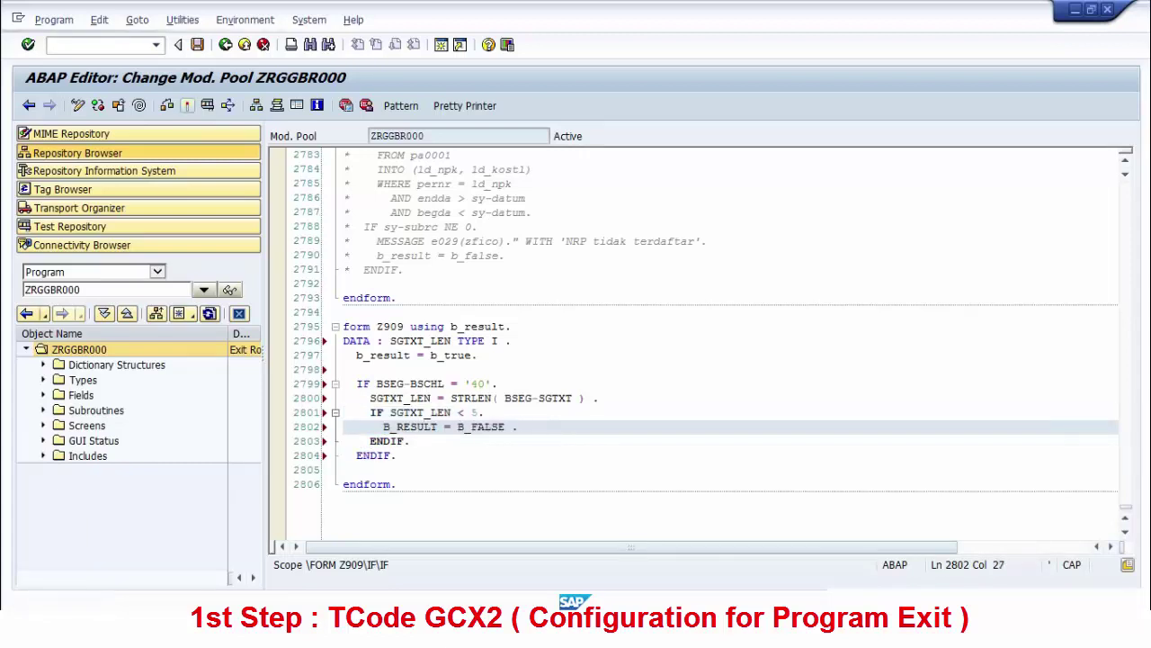
key("ctrl+F3")
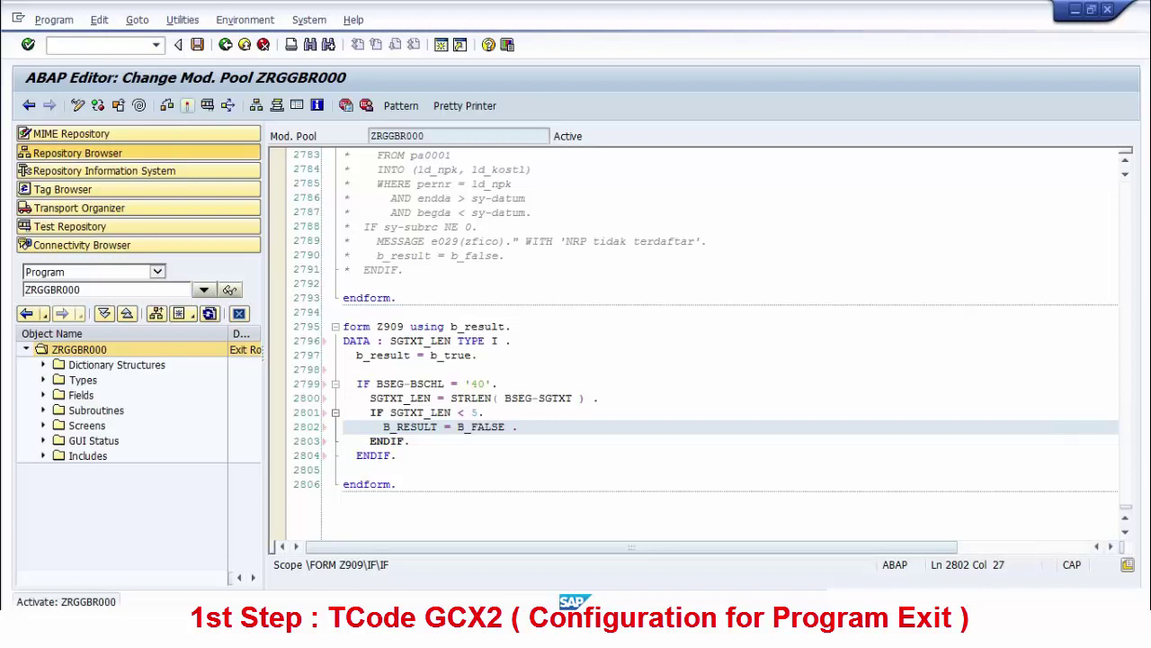
left_click(187, 105)
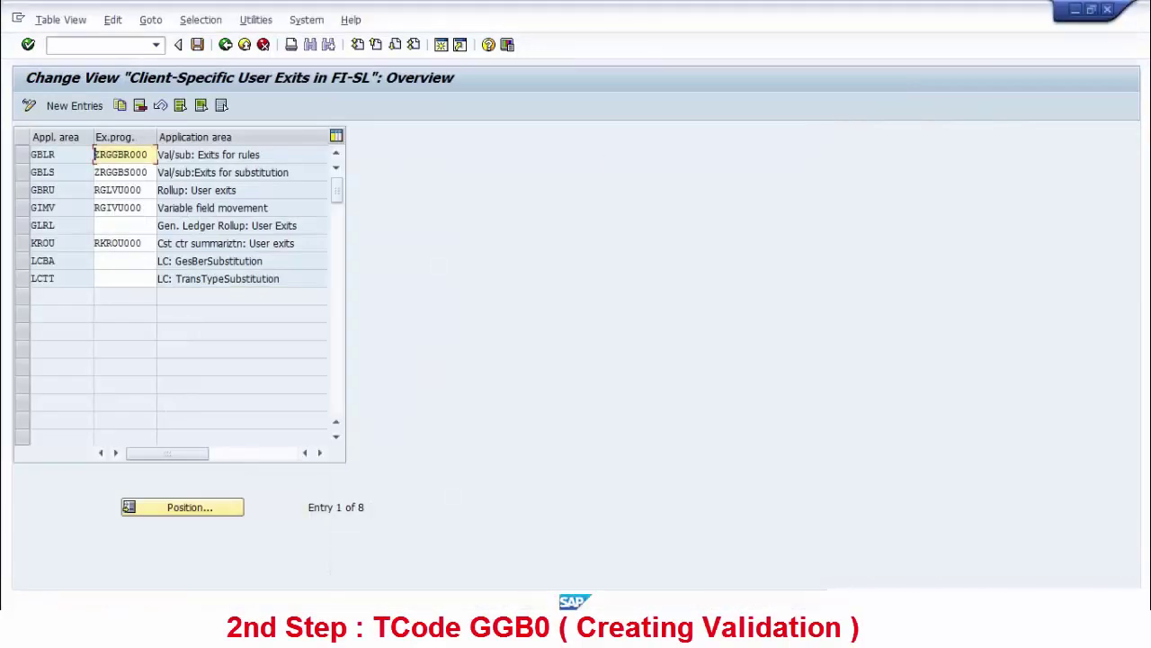
- Leave the user exits overview and open transaction GGB0 for maintaining validations
left_click(101, 45)
type("/")
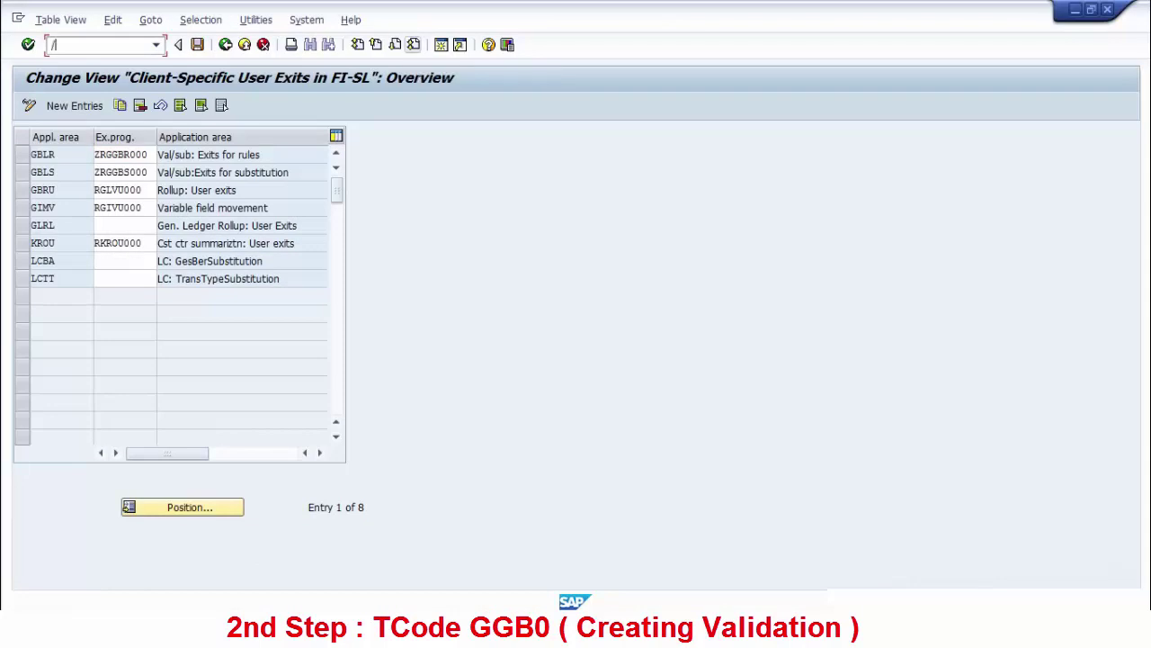
type("NGGB0")
key("Return")
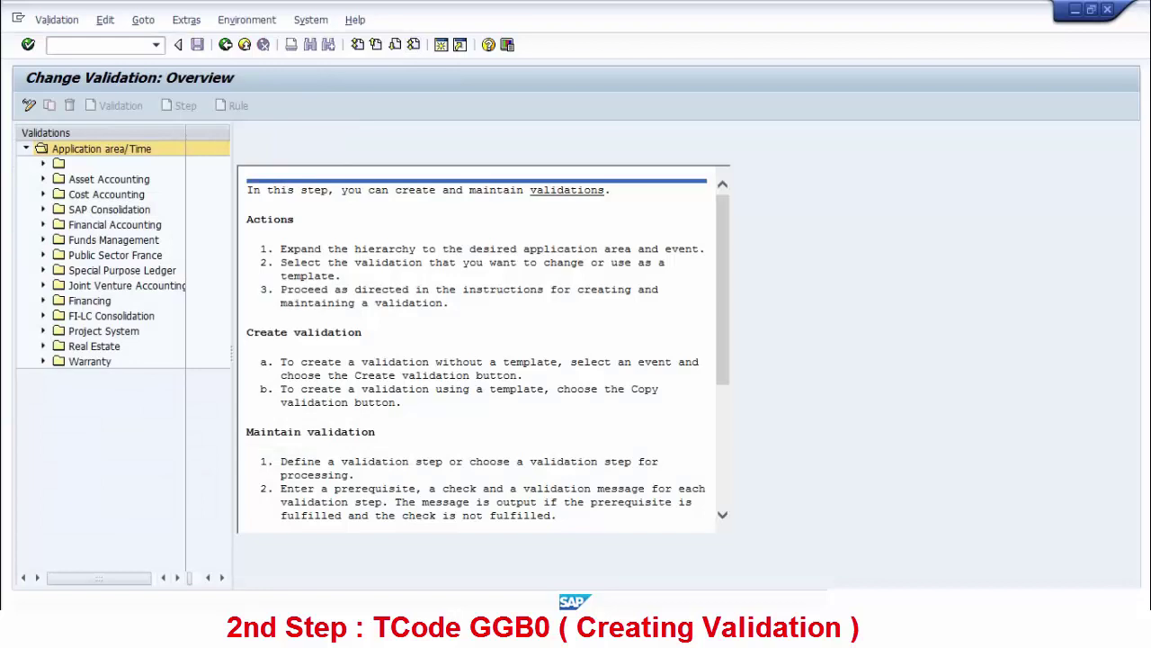
- Open the Financial Accounting line item validation ZFILSAR and expand its list of steps
left_click(43, 225)
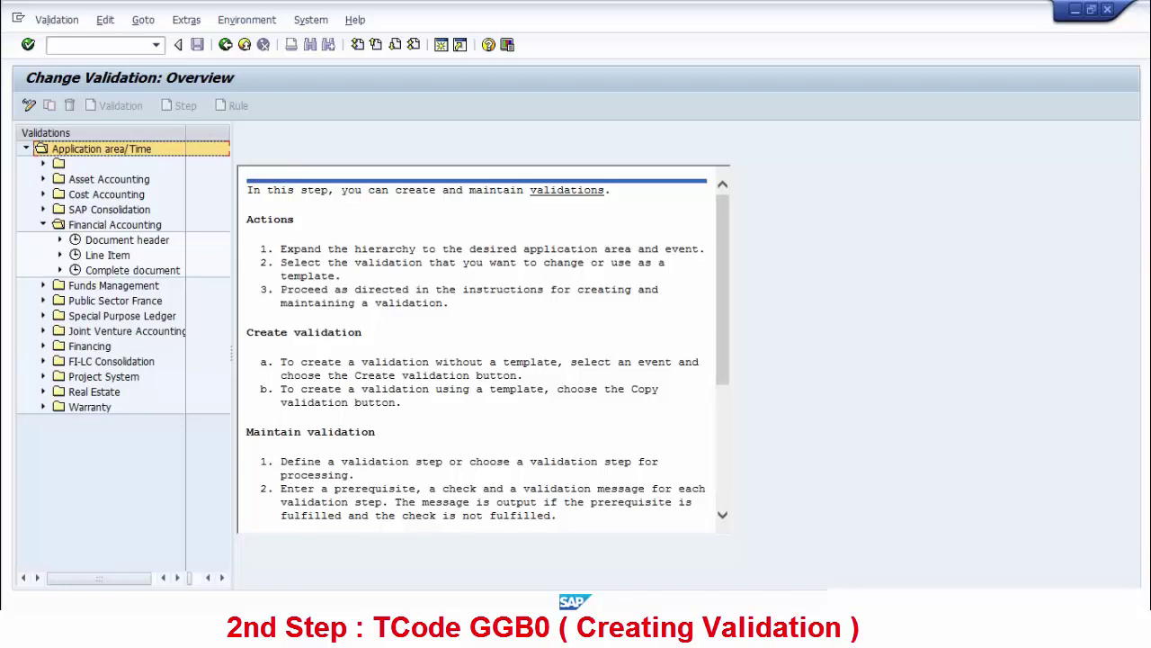
left_click(61, 255)
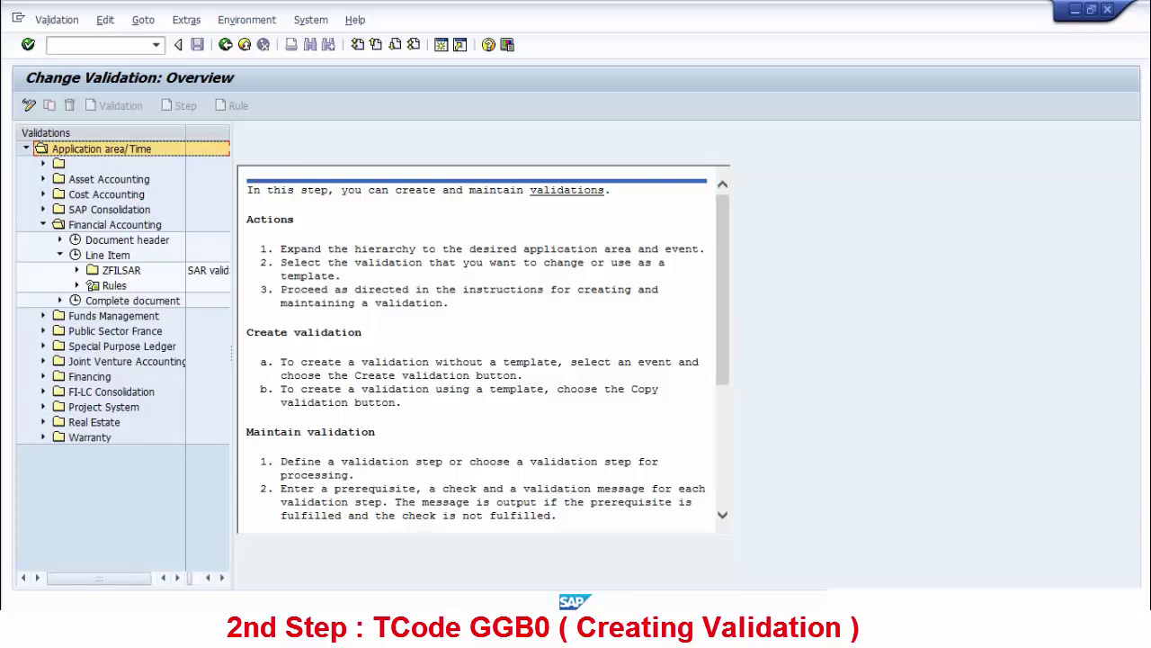
double_click(121, 270)
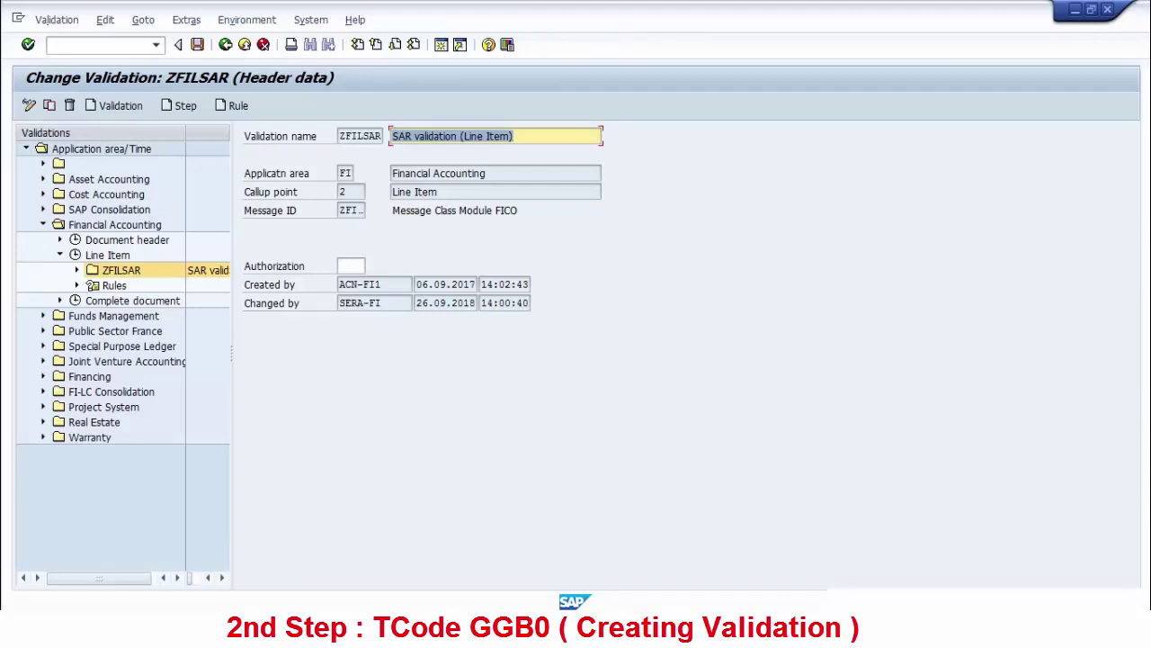
left_click(78, 270)
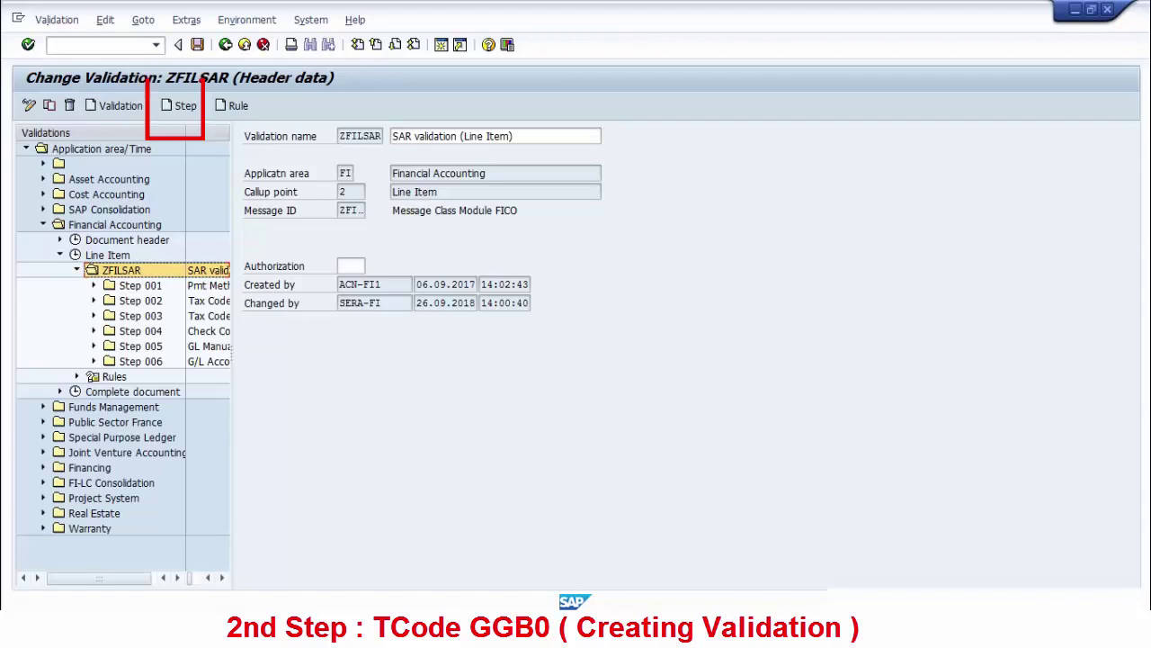
- Create a new step in validation ZFILSAR with the description "test step"
left_click(180, 105)
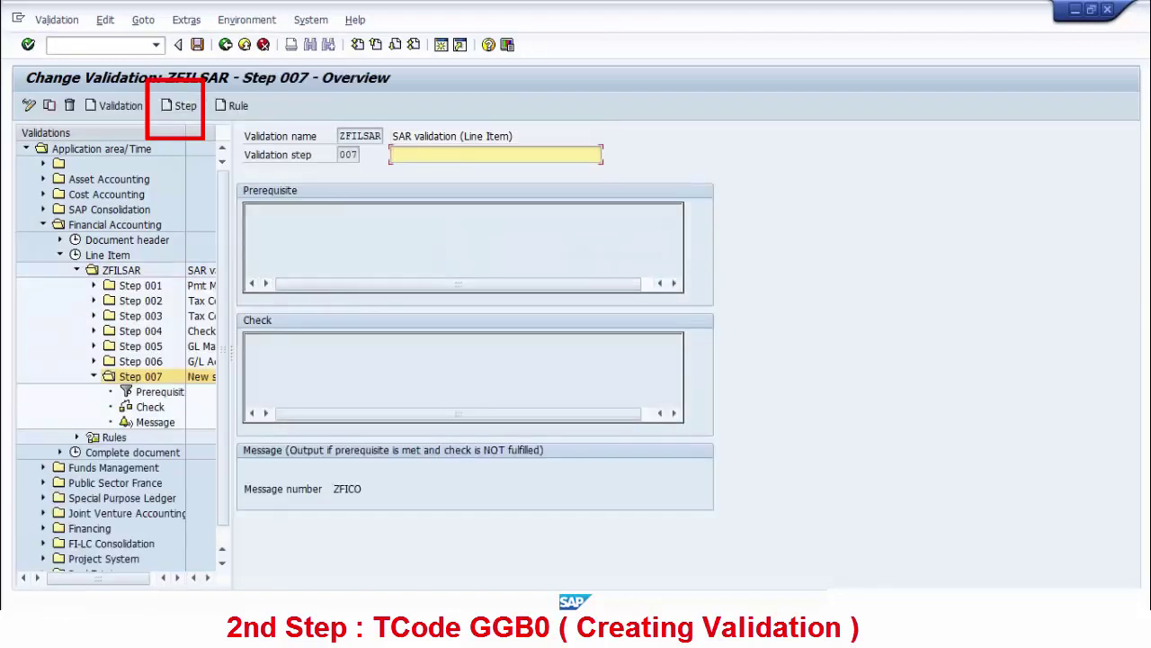
type("tEST")
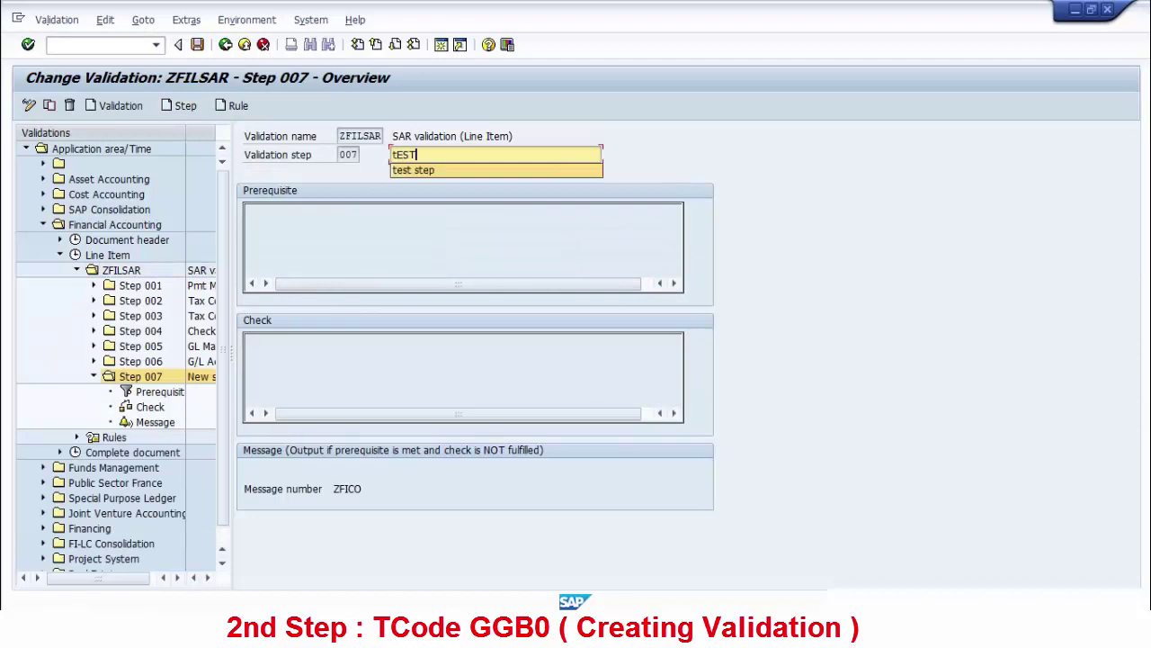
key("BackSpace")
key("BackSpace")
key("BackSpace")
key("BackSpace")
type("Test Step")
key("Return")
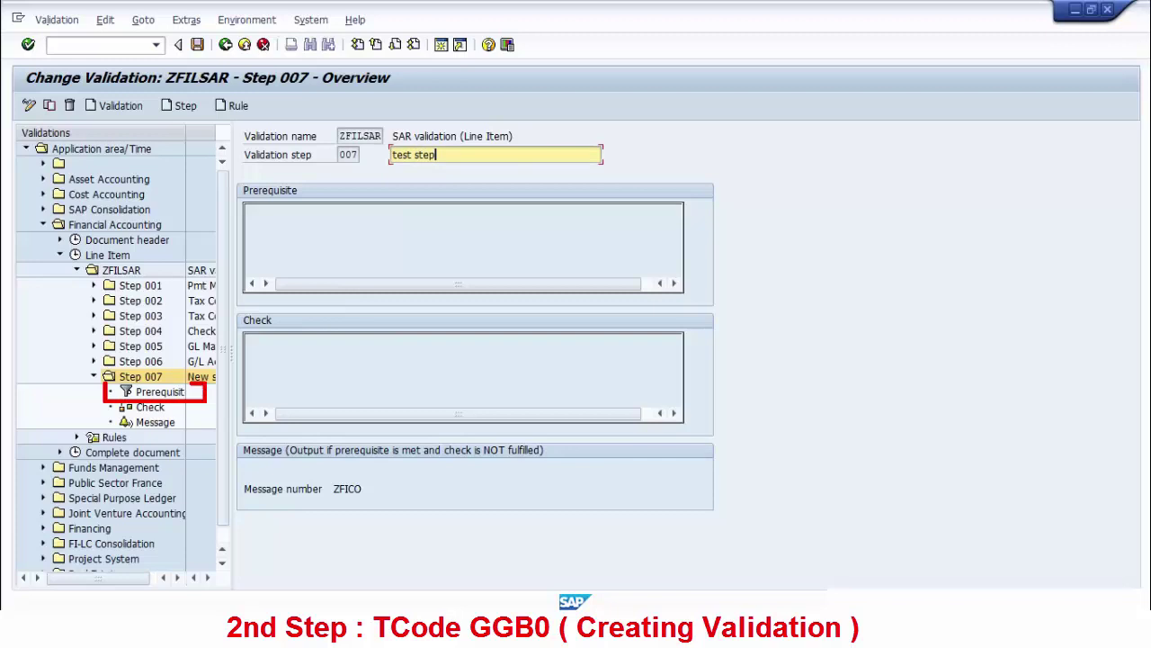
- Open the prerequisite of step 007 and start its condition with the header field BKPF-BLART (Document Type) followed by =
left_click(126, 389)
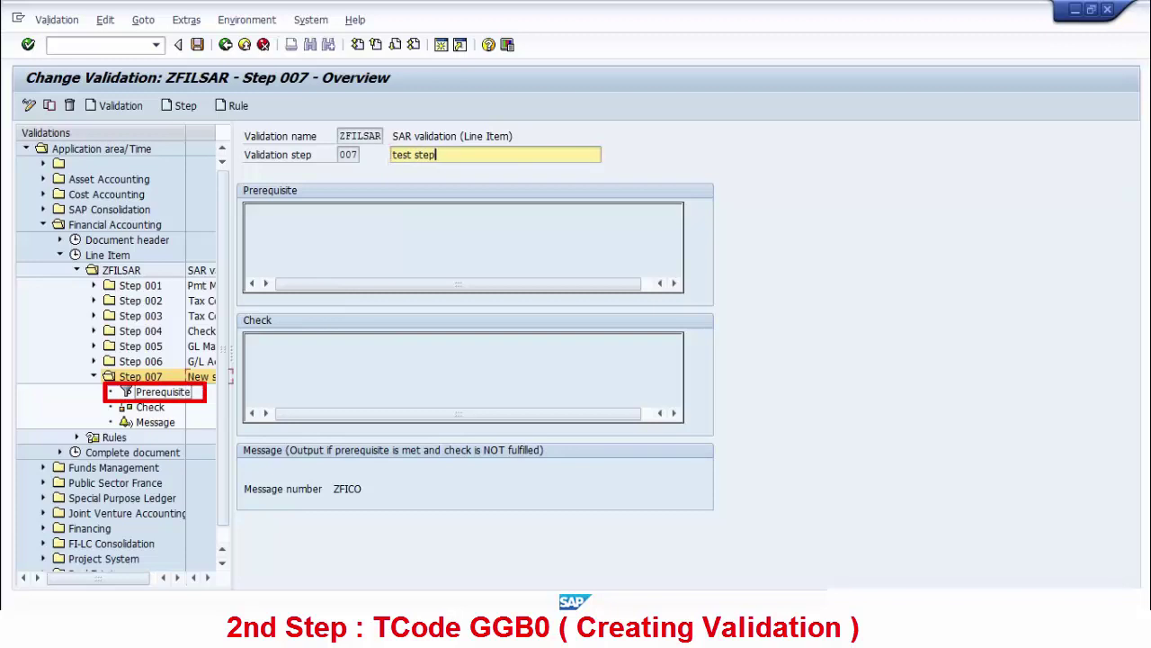
double_click(126, 389)
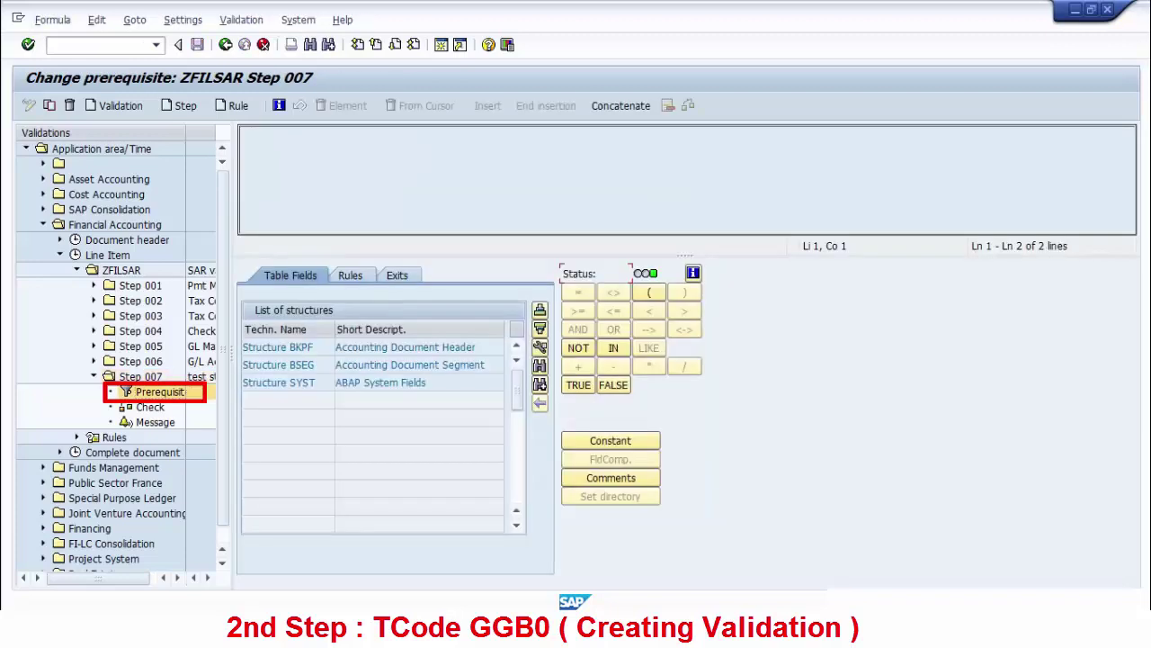
double_click(297, 347)
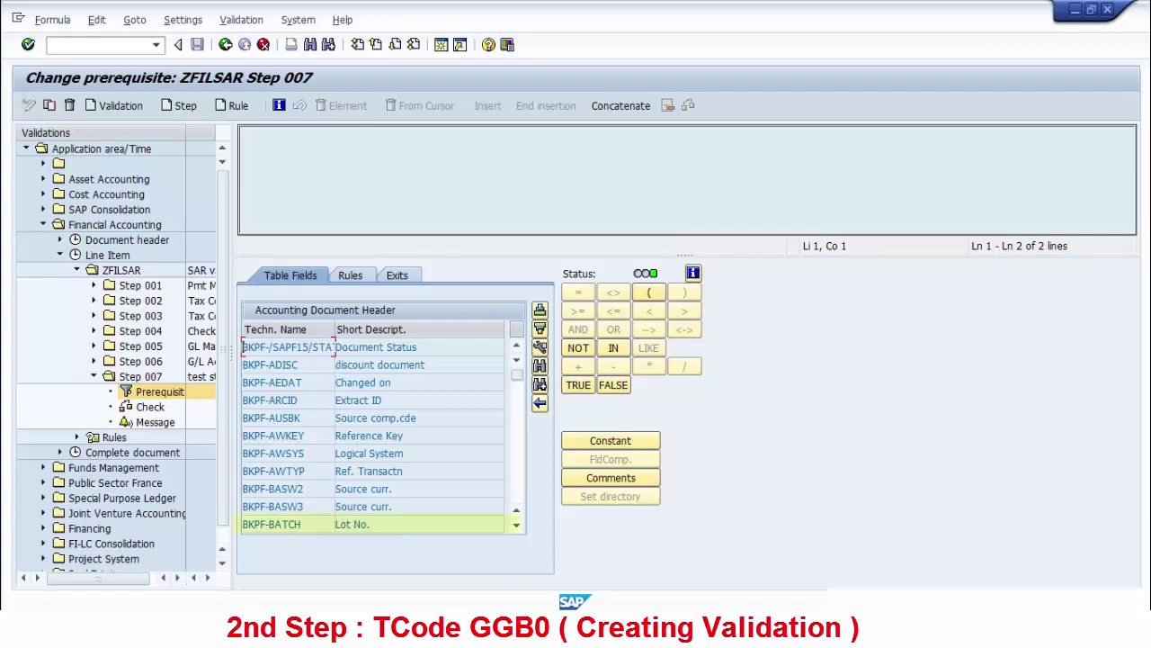
scroll(373, 435, "down", 1)
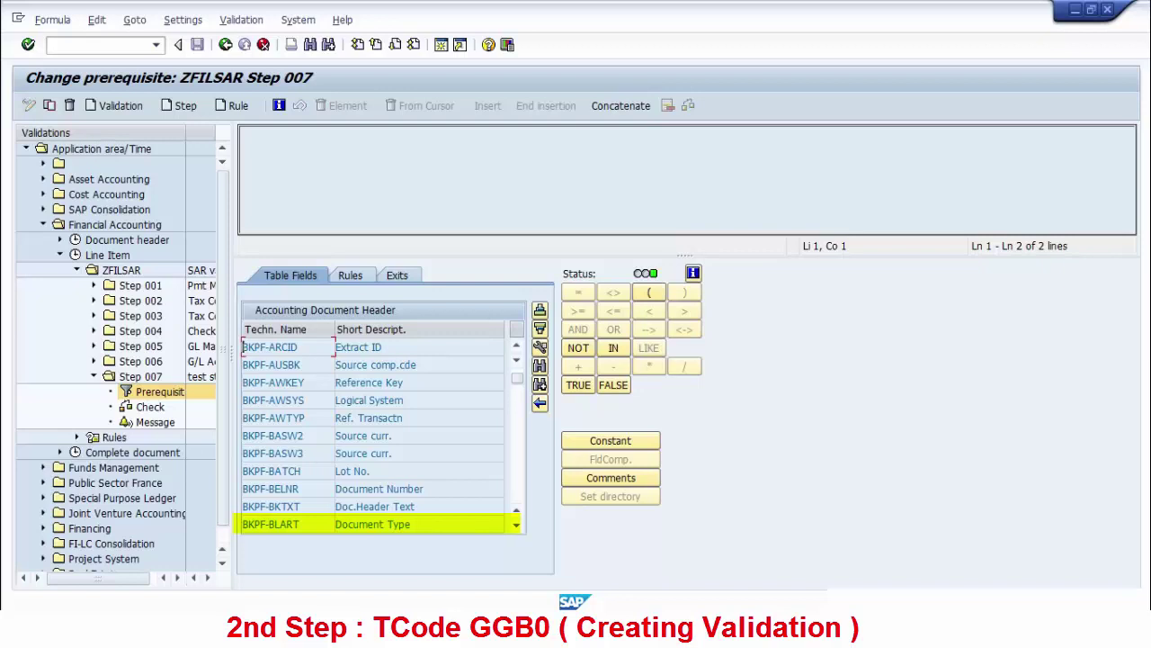
double_click(288, 524)
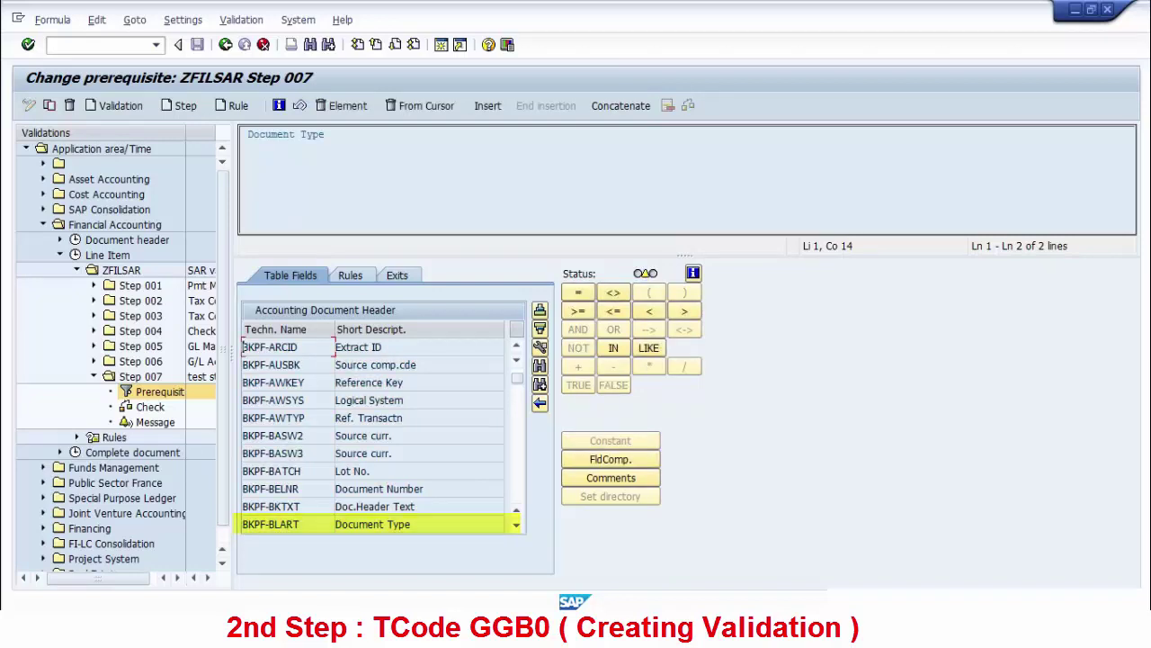
left_click(326, 134)
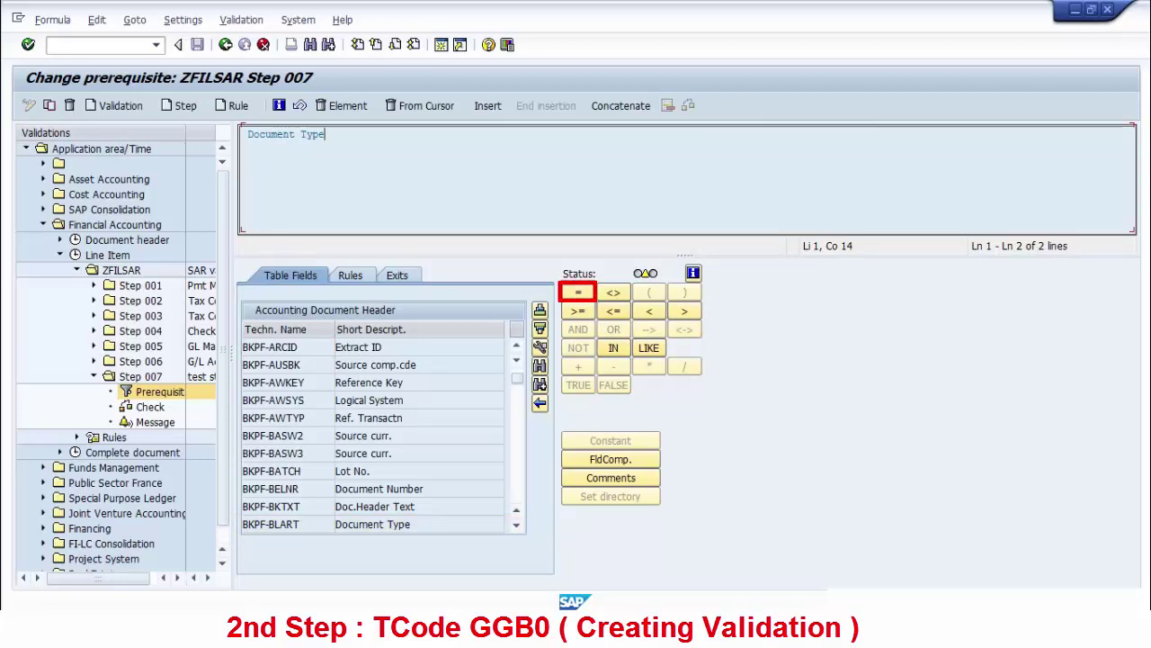
left_click(578, 292)
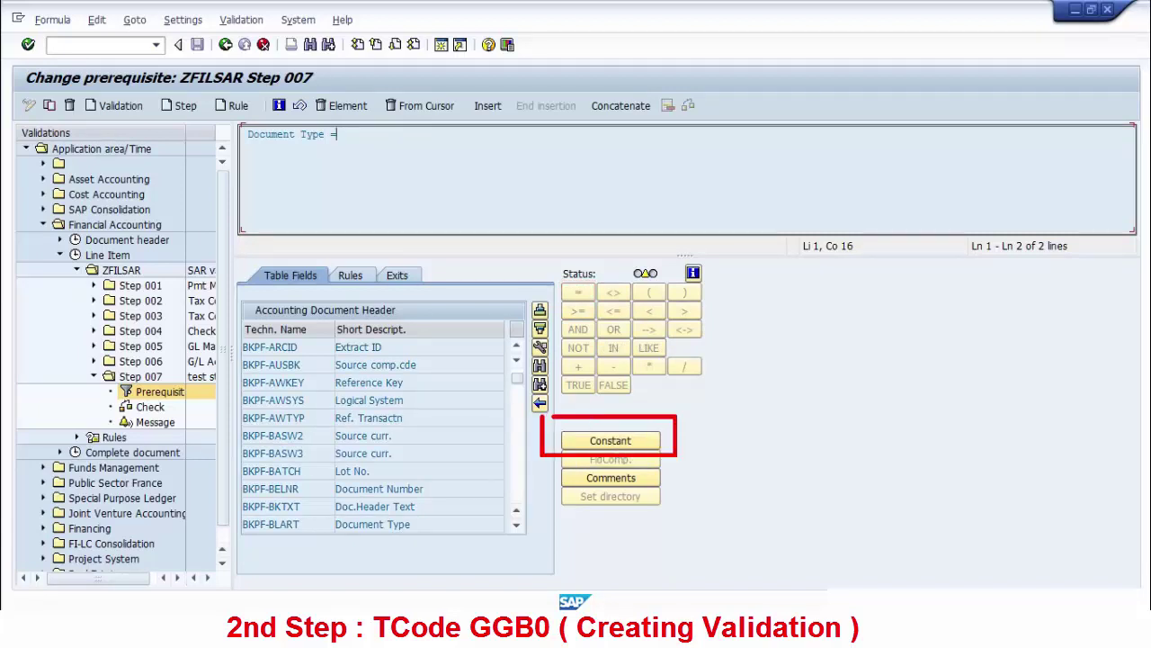
- Complete the prerequisite of step 007 with the constant DZ so the condition reads Document Type = 'DZ'
left_click(612, 440)
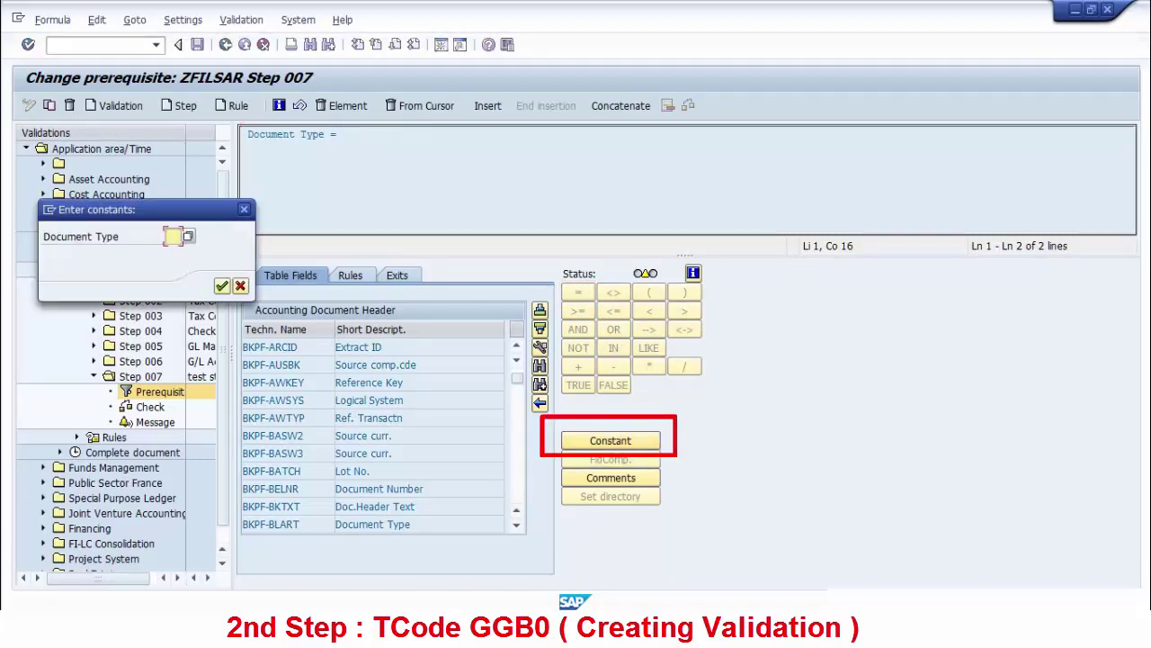
left_click(189, 237)
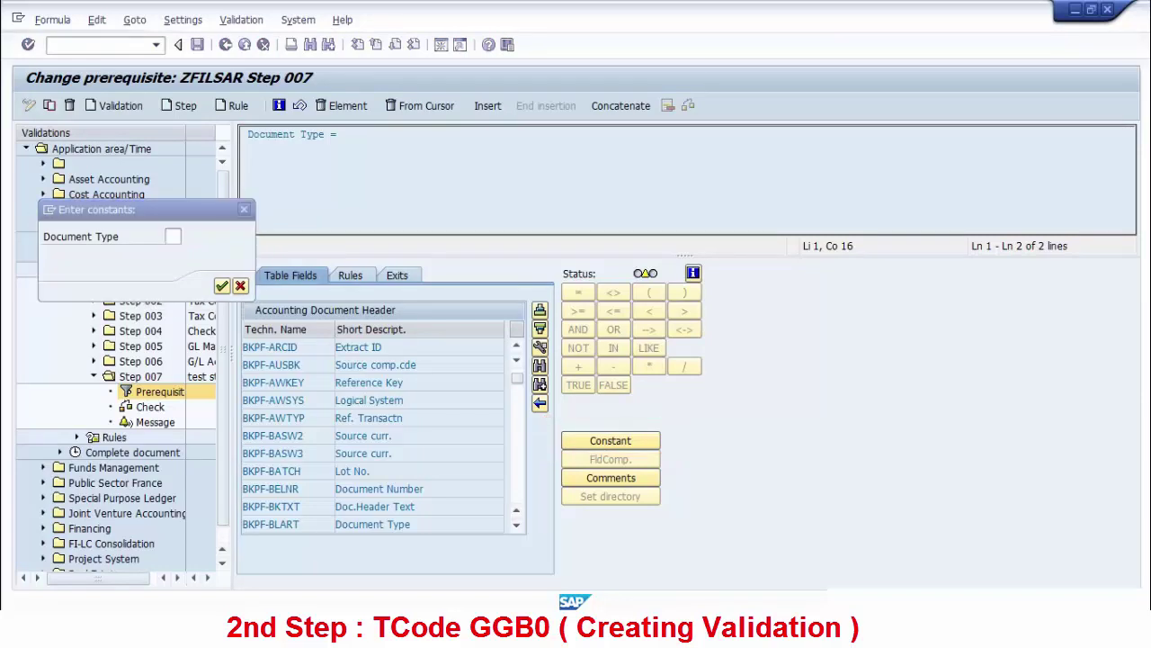
key("F4")
scroll(207, 423, "down", 4)
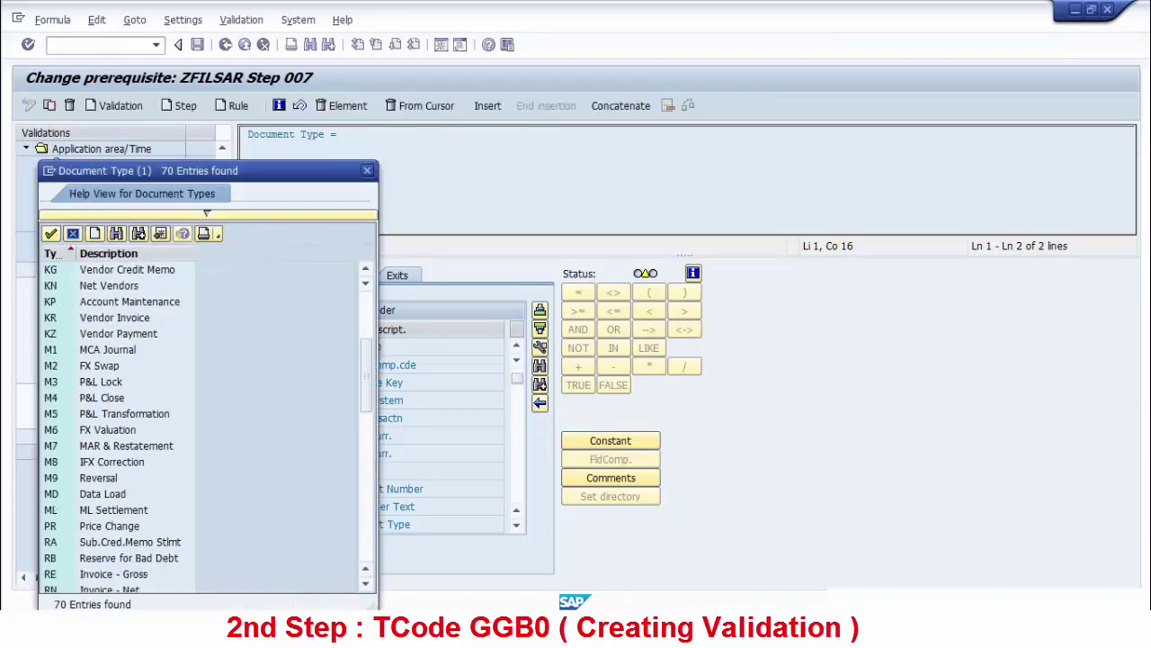
scroll(207, 423, "up", 4)
scroll(207, 423, "down", 6)
scroll(207, 423, "up", 3)
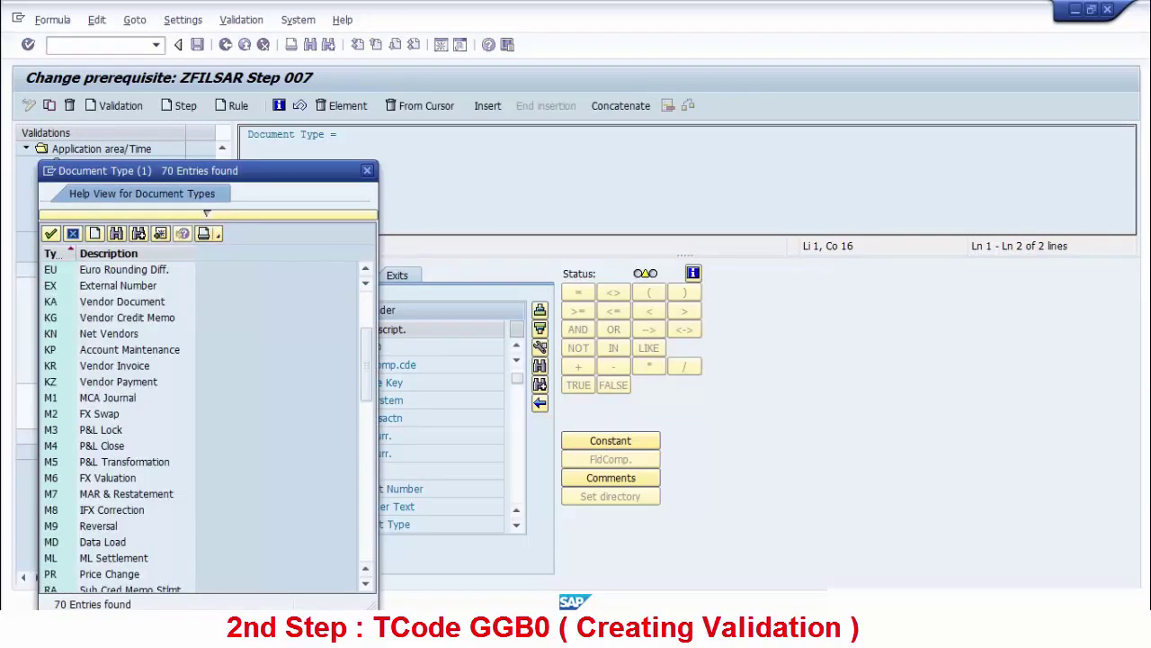
scroll(207, 423, "up", 1)
double_click(123, 302)
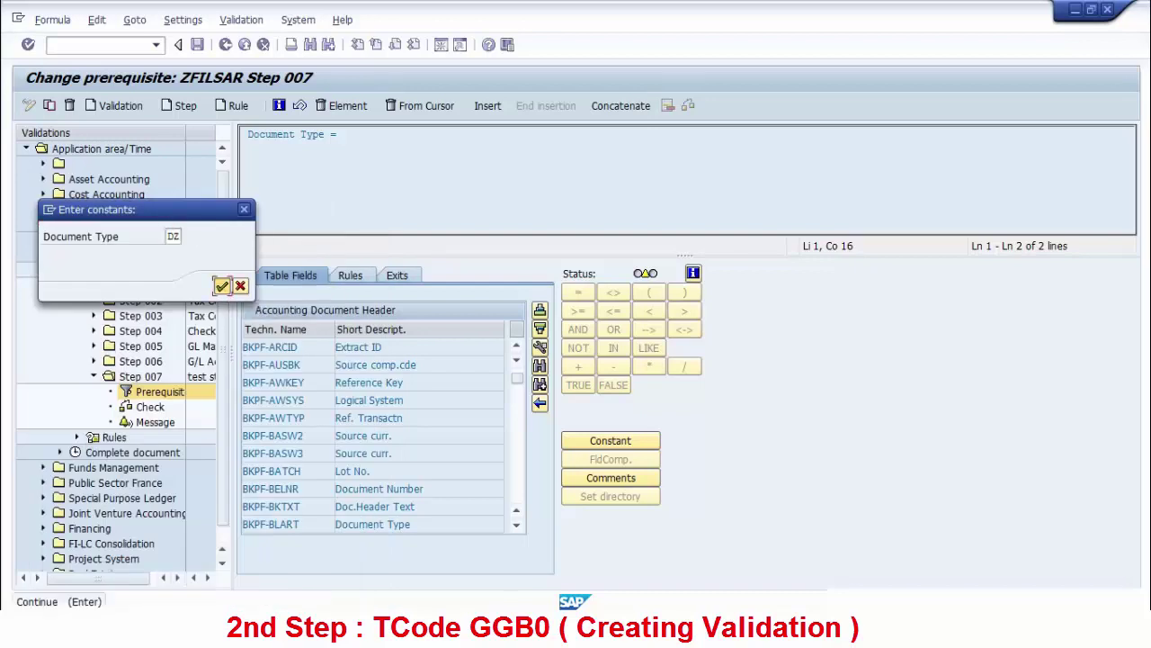
left_click(221, 286)
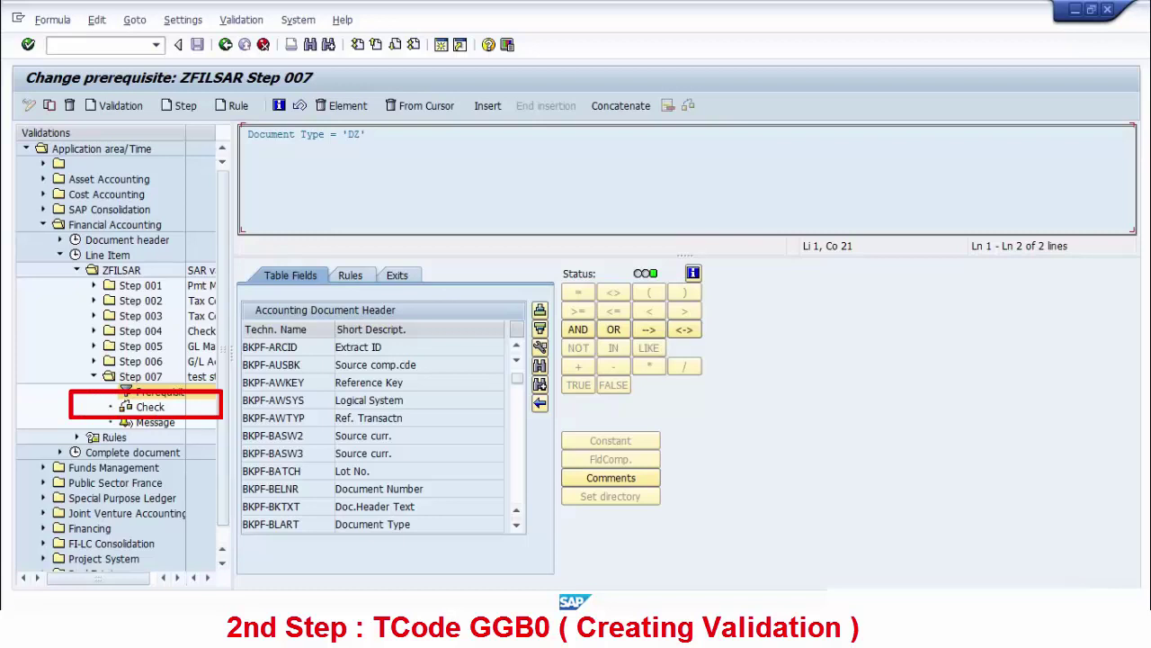
- Open the check of step 007 and insert the user exit Z909 (Exit Test) as its condition
double_click(150, 407)
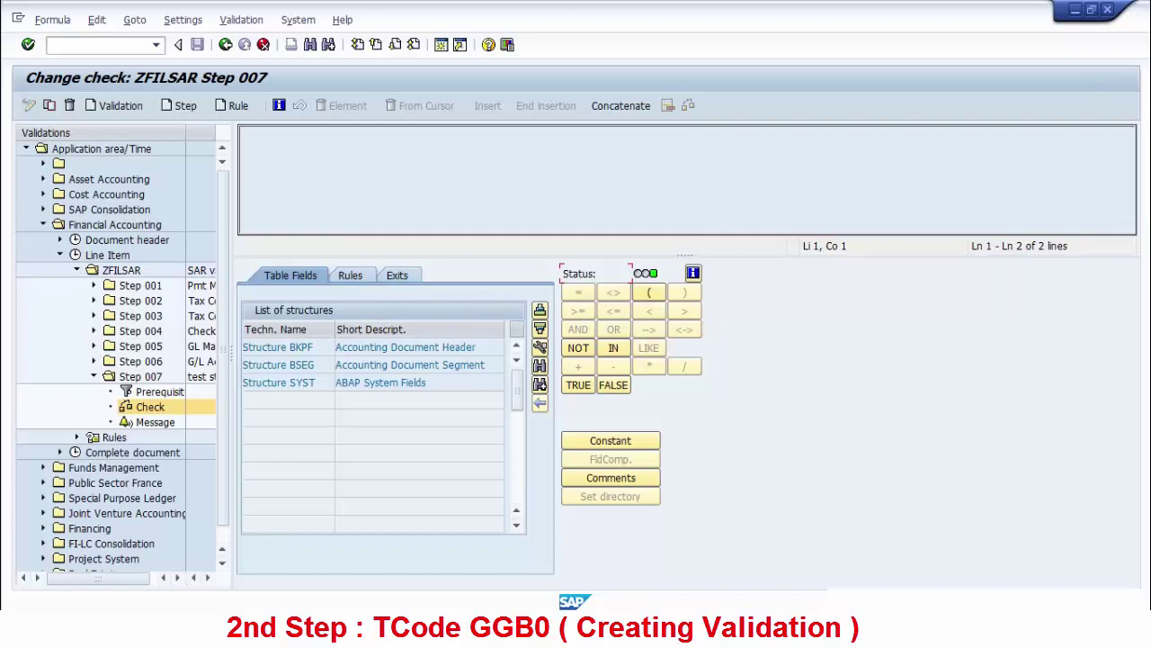
left_click(397, 275)
scroll(373, 431, "down", 5)
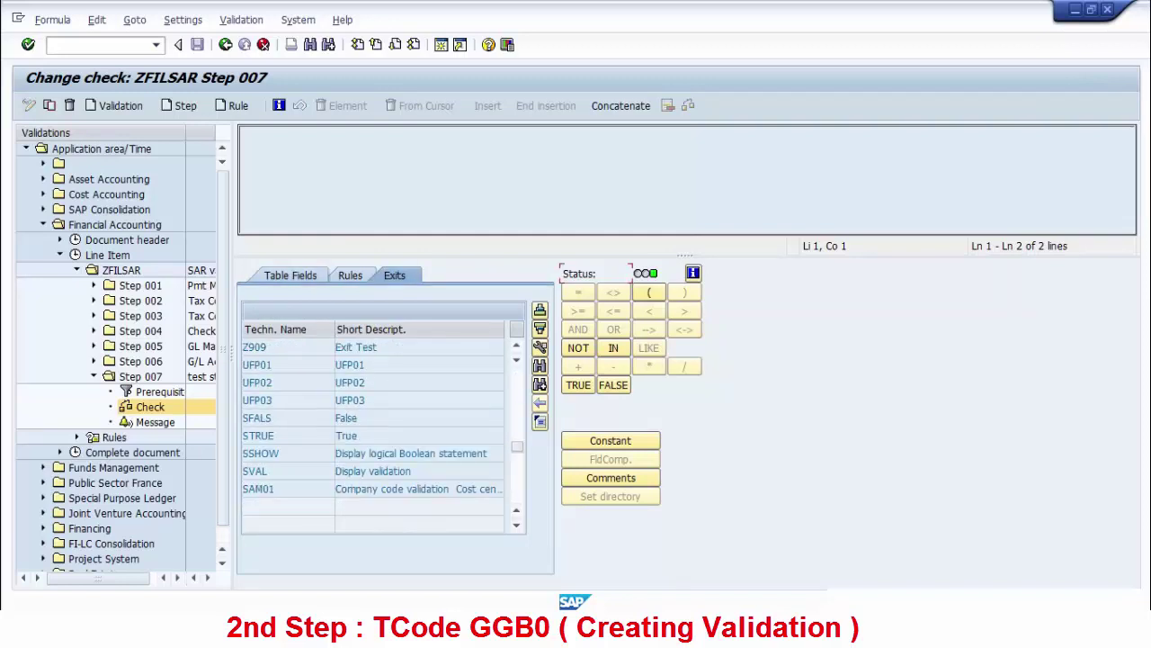
scroll(374, 432, "up", 1)
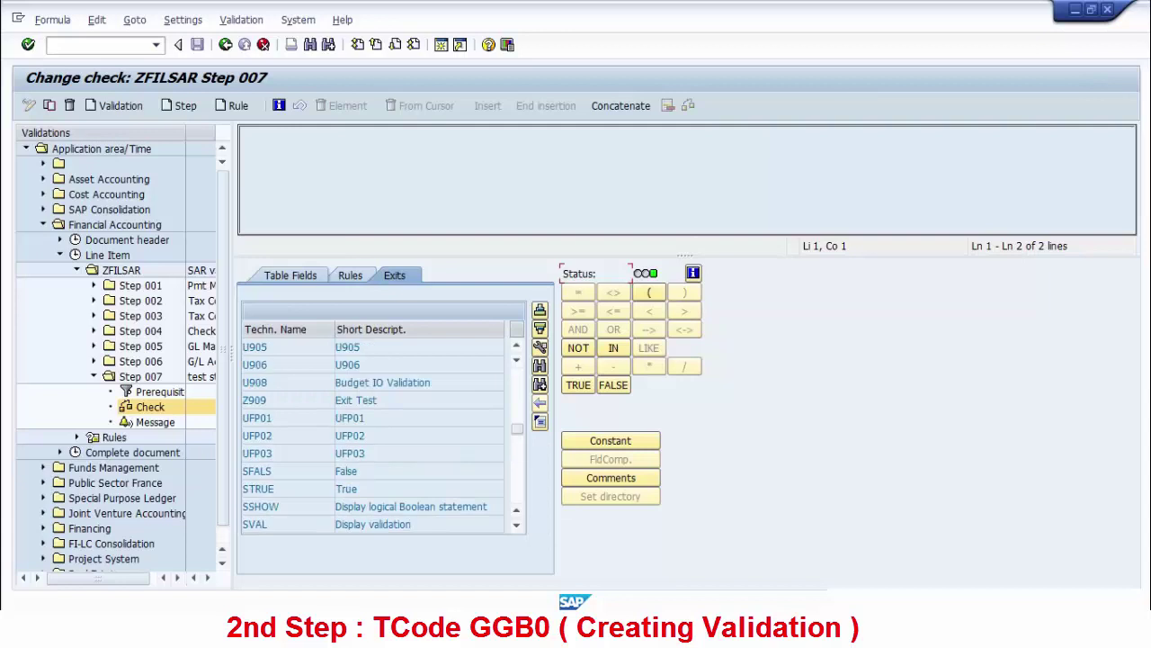
left_click(260, 401)
double_click(261, 400)
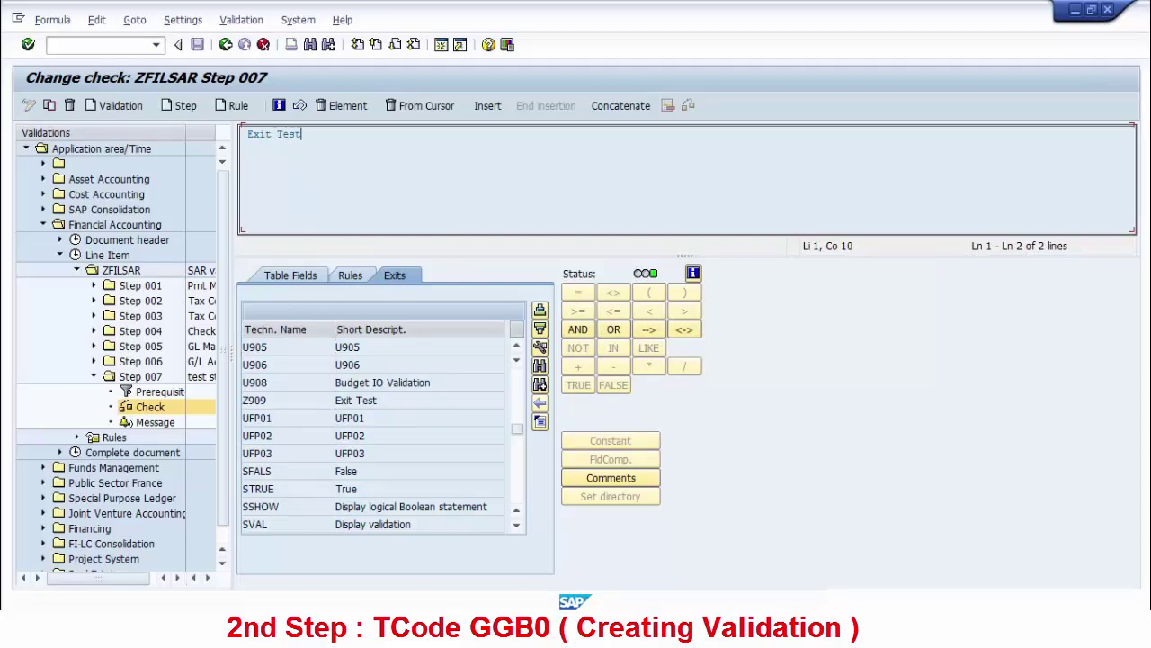
- Open the message definition of step 007, and open message class ZFICO for changing in transaction SE91 in a new session
double_click(155, 422)
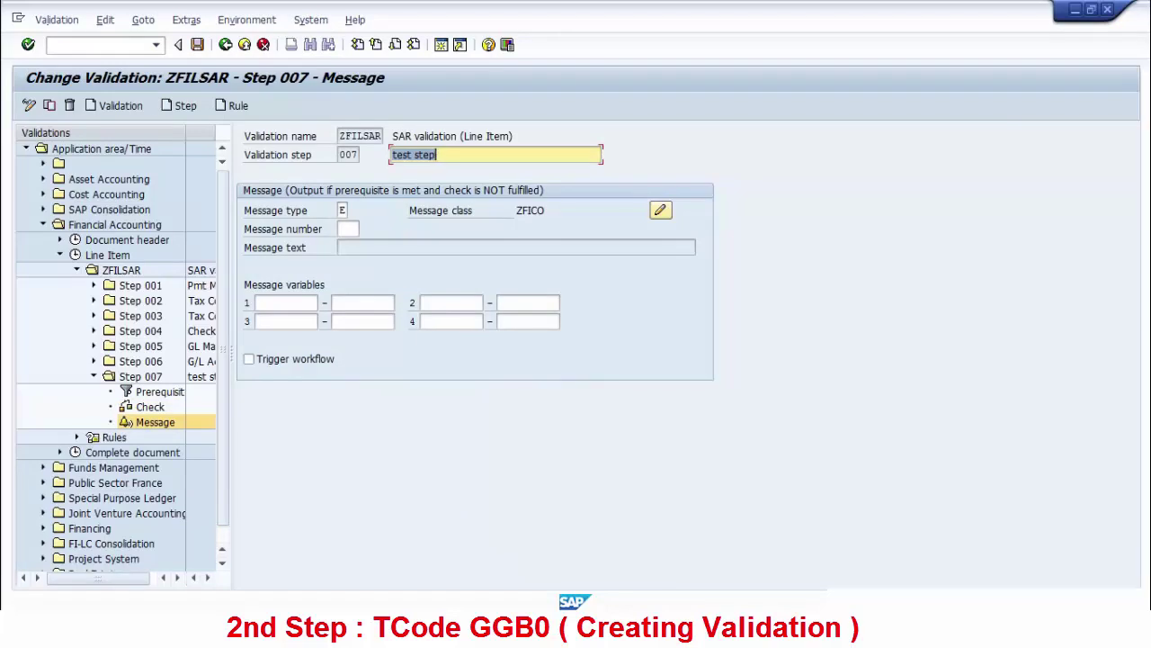
left_click(97, 45)
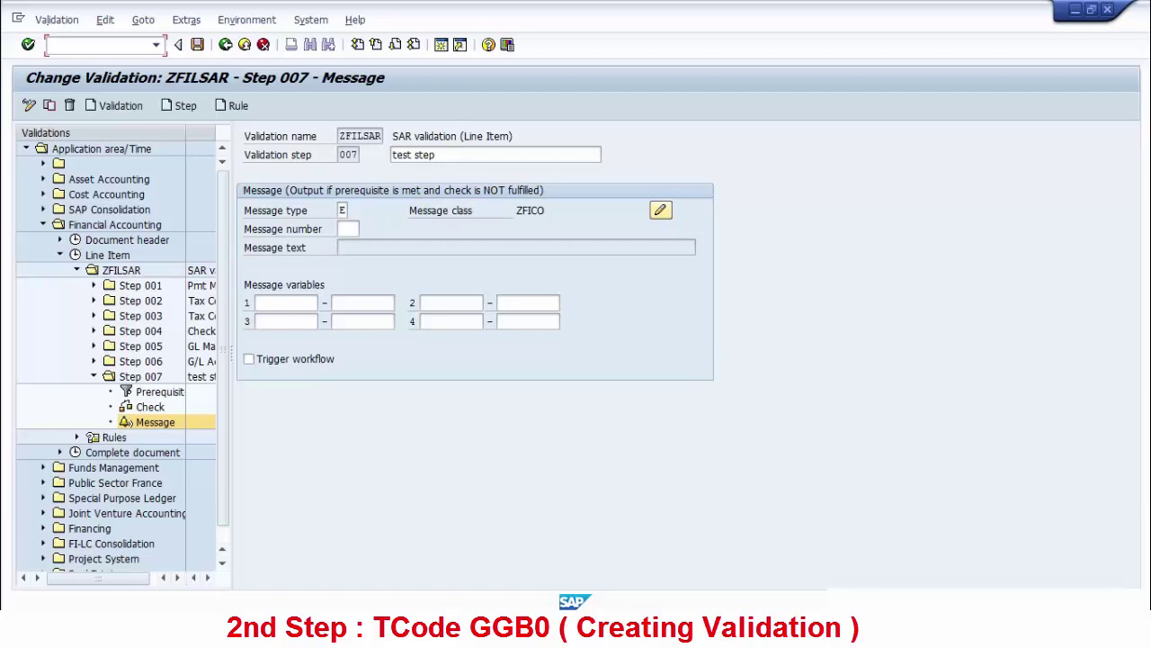
type("/ose91")
key("Return")
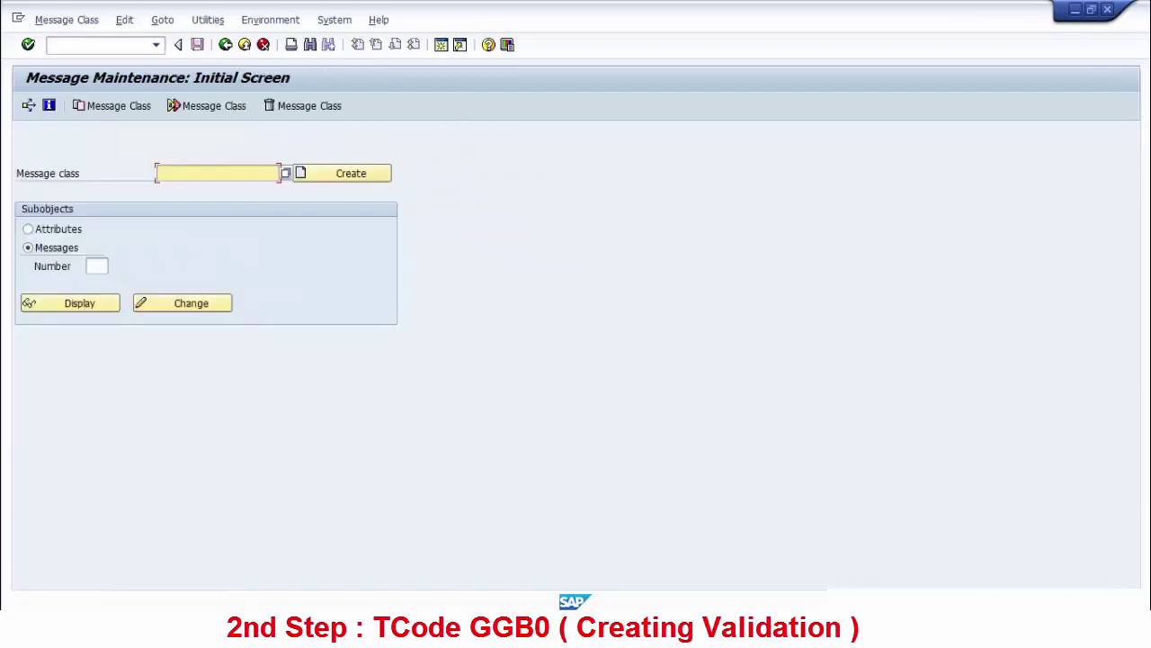
type("zfico")
left_click(183, 303)
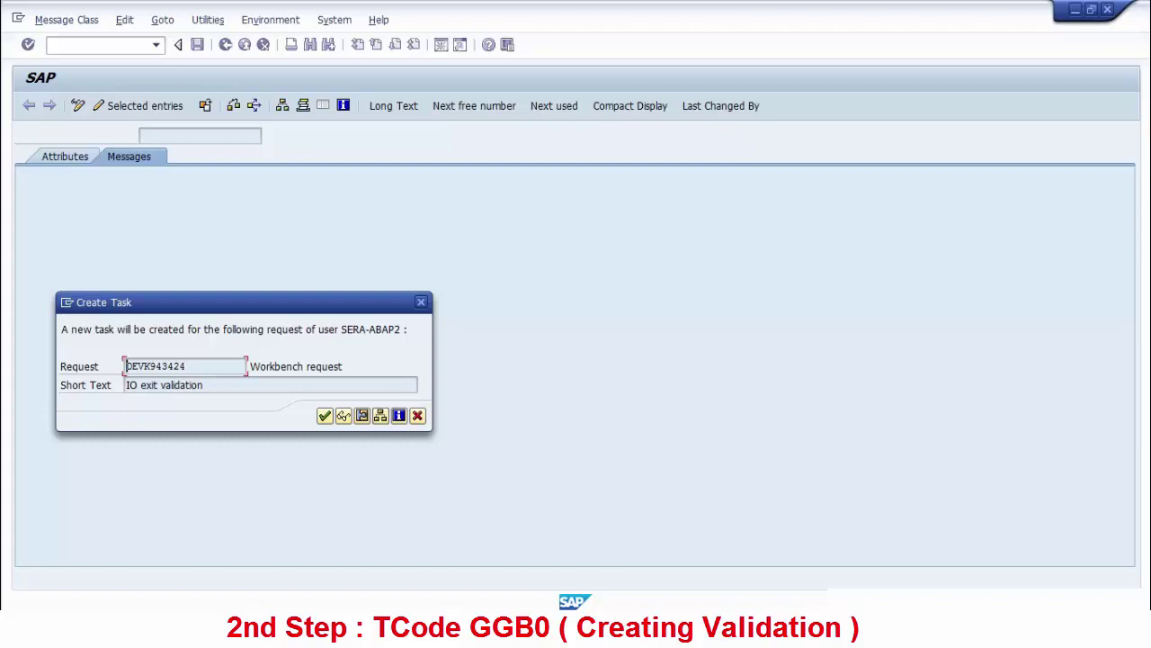
key("Return")
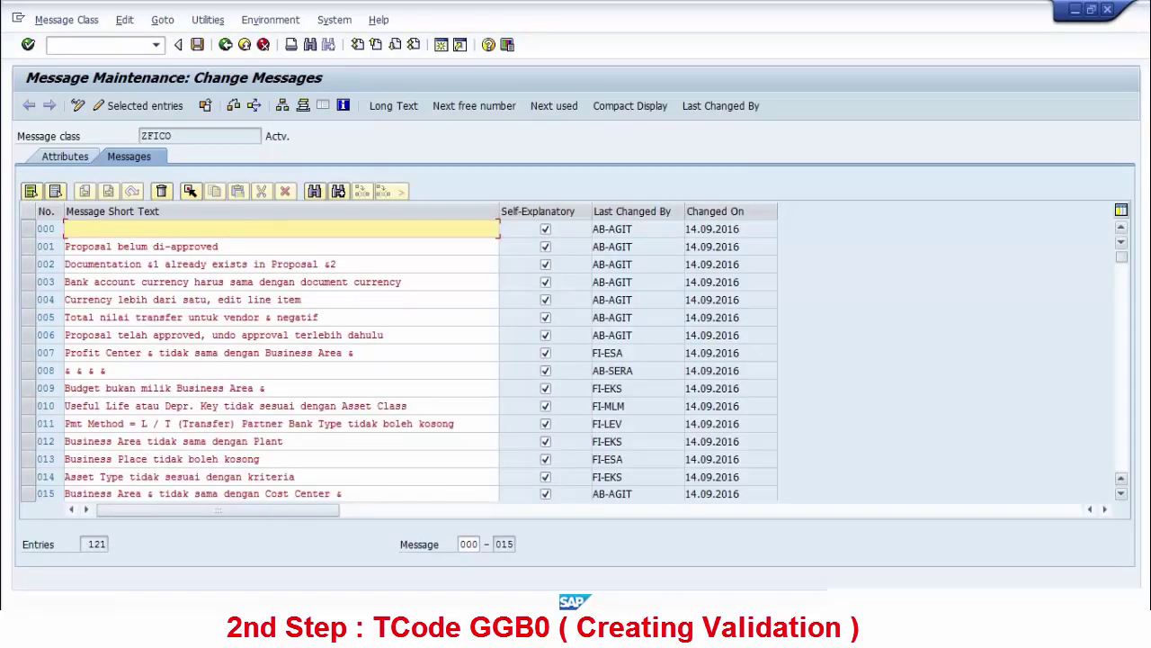
- Enter the short text "Please fill more than 5 chareacter to field SGTXT" for the free message number 118 in class ZFICO
key("Page_Down")
key("Page_Down")
key("Page_Down")
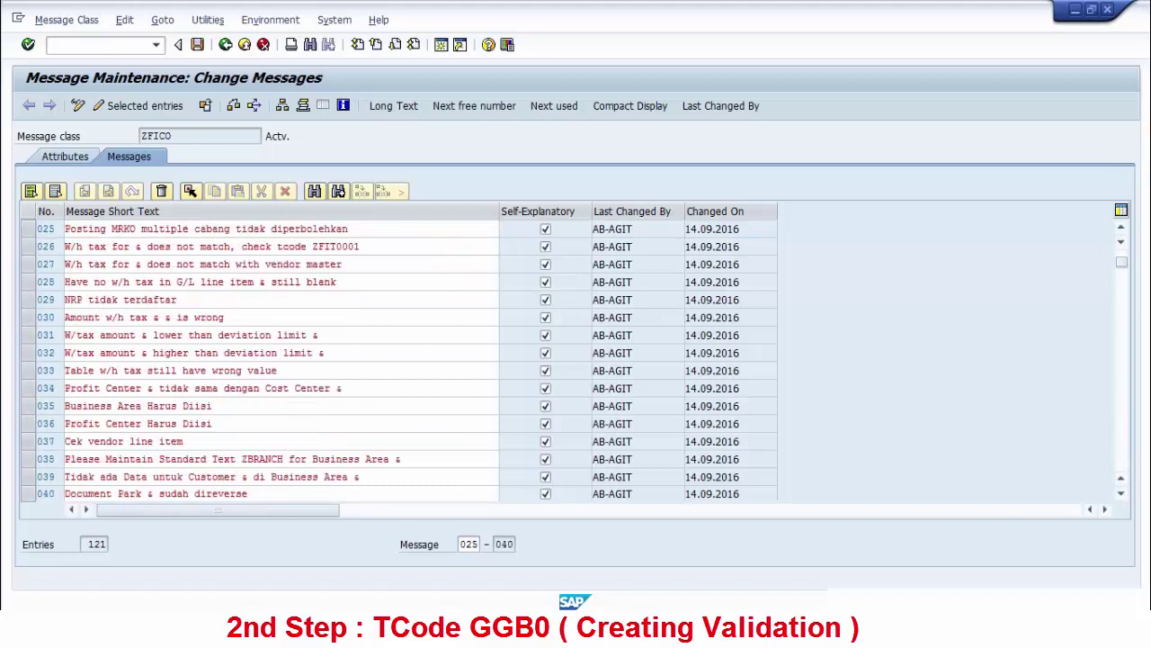
key("Page_Down")
key("Page_Down")
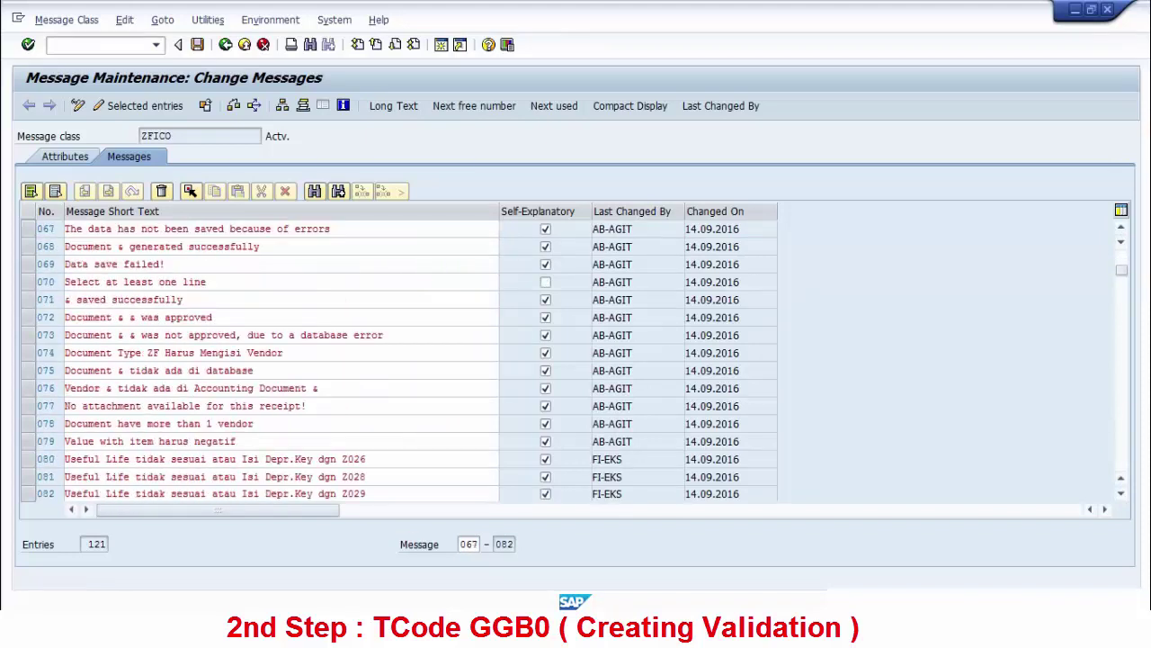
key("Page_Down")
key("Page_Down")
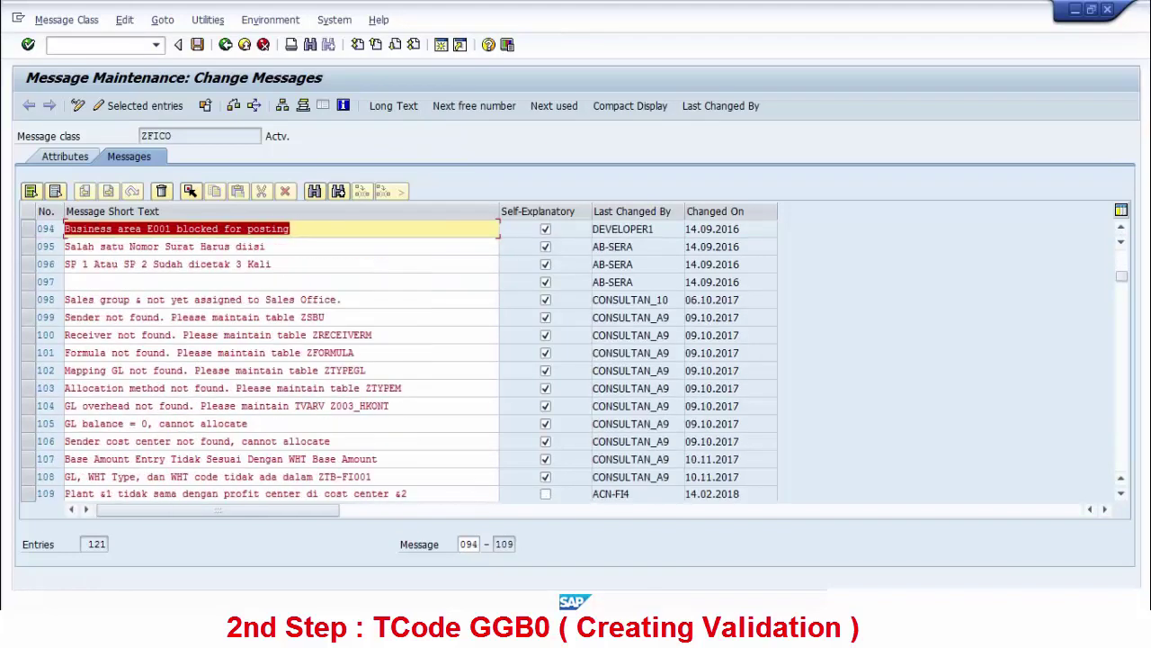
key("Page_Down")
key("Page_Down")
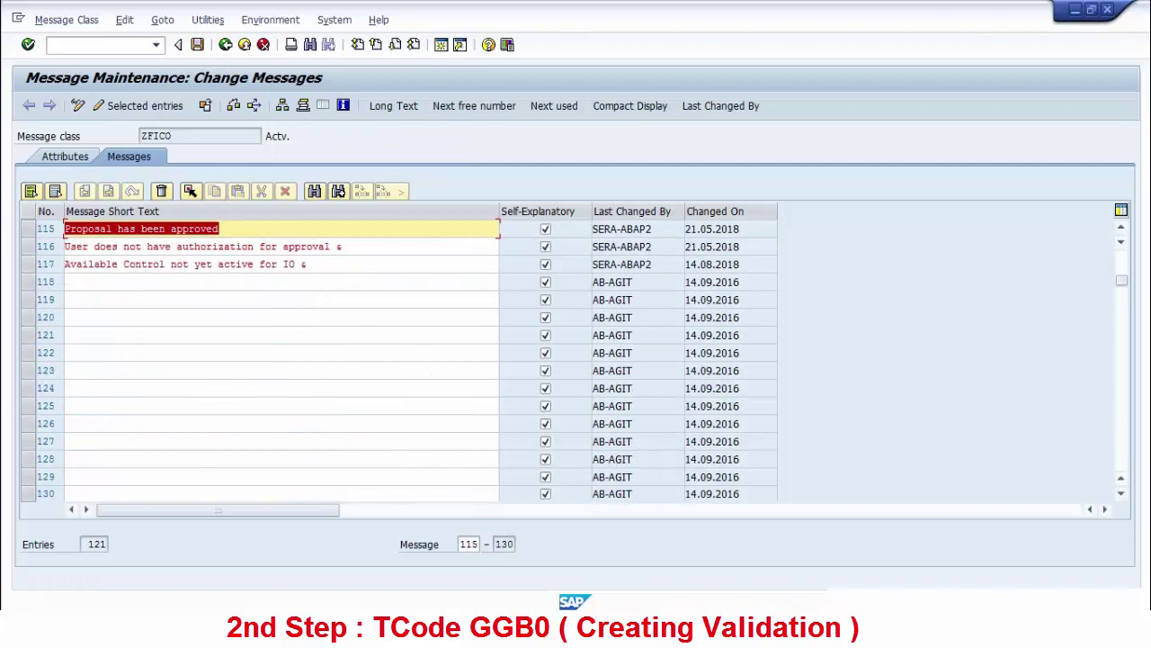
left_click(81, 283)
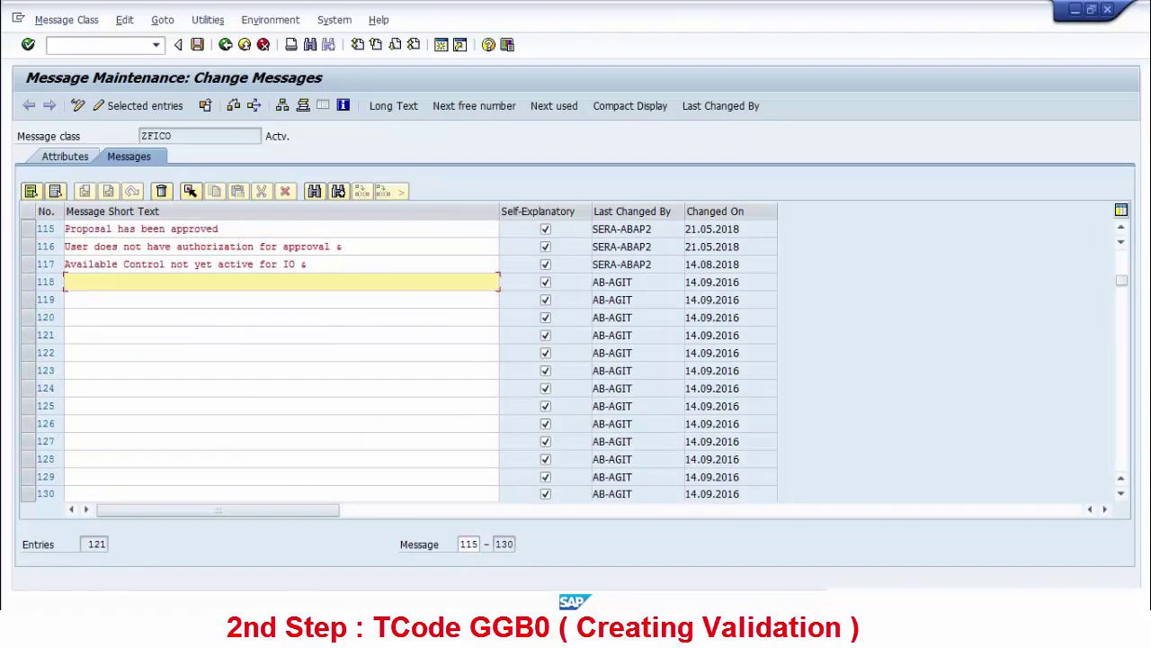
type("Please fill more than 5 chareacter")
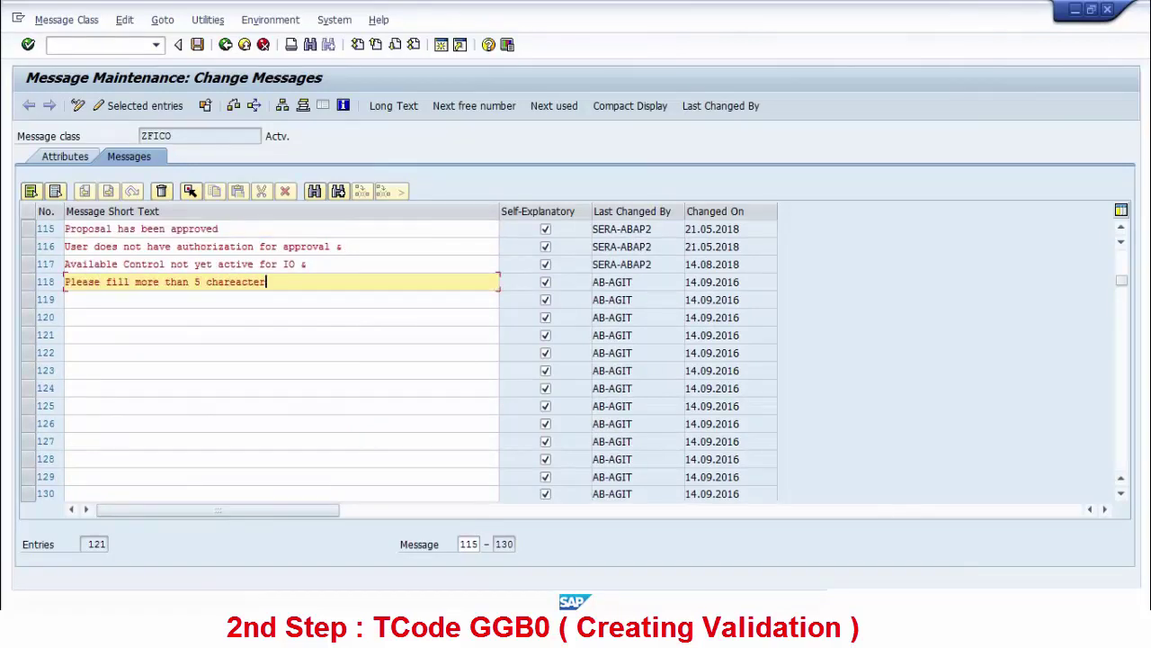
type(" to field SGTXT")
key("Return")
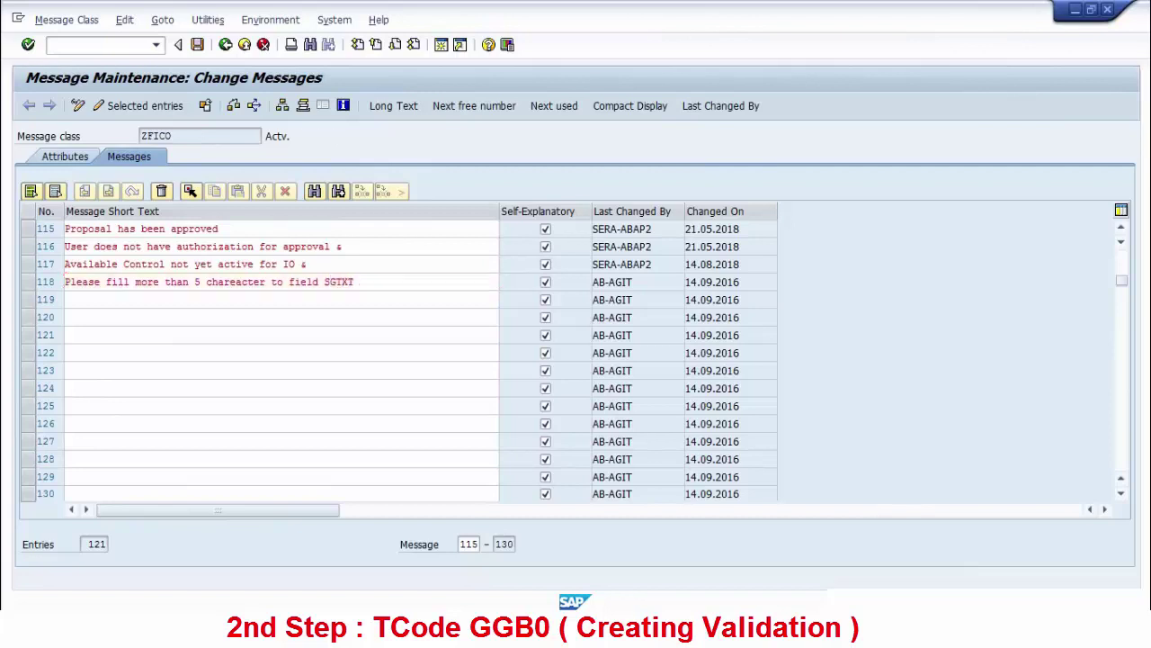
- Save the new ZFICO message to the own Workbench request DEVK943842 (ABAP : validasi fi)
left_click(197, 44)
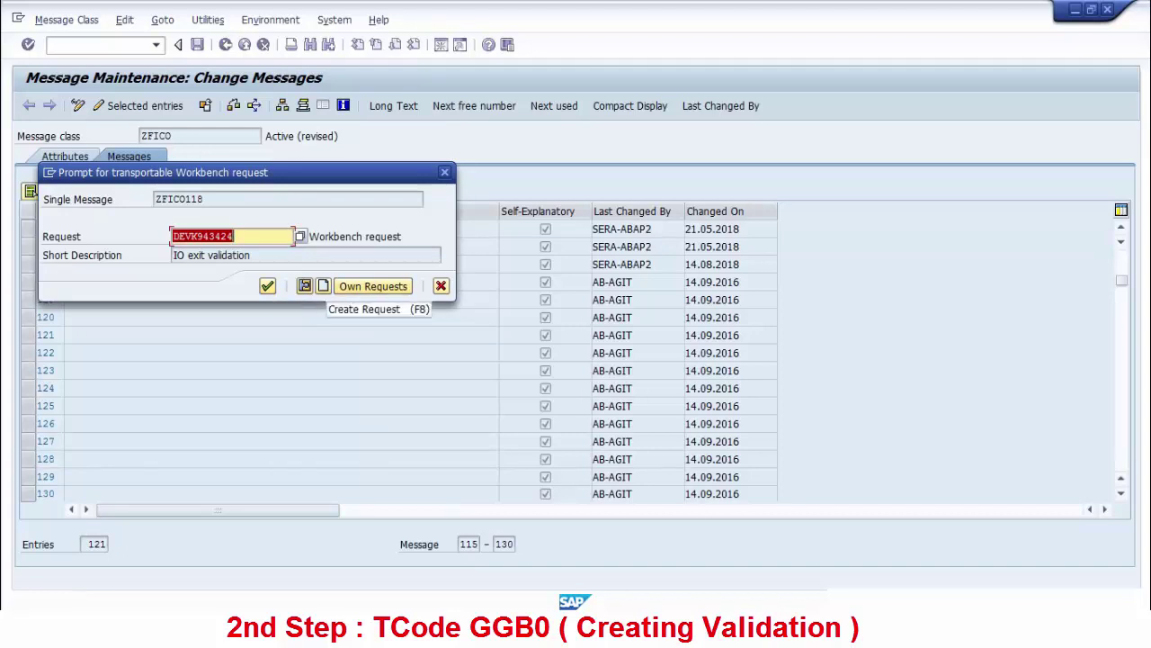
left_click(369, 286)
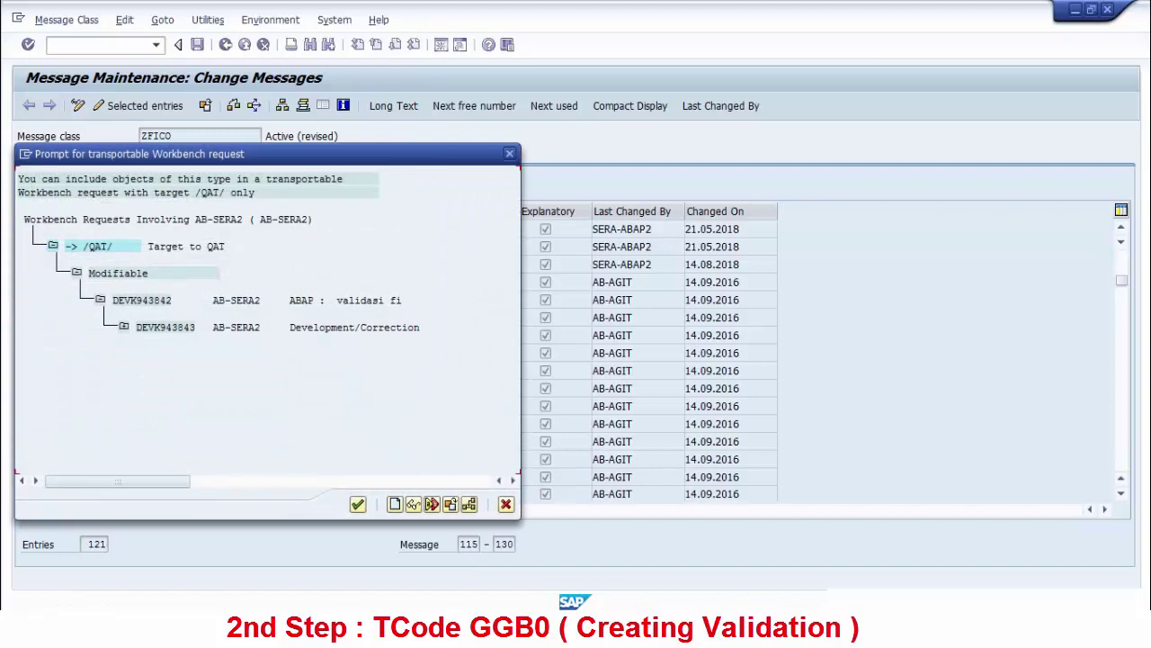
double_click(142, 300)
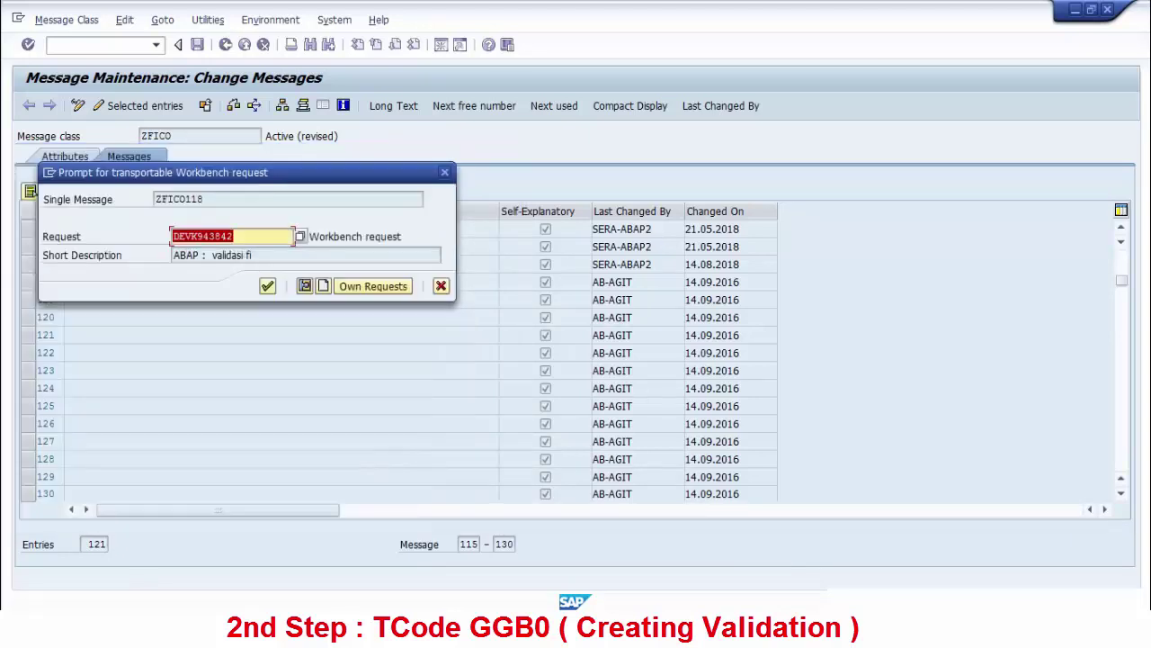
left_click(267, 286)
key("Return")
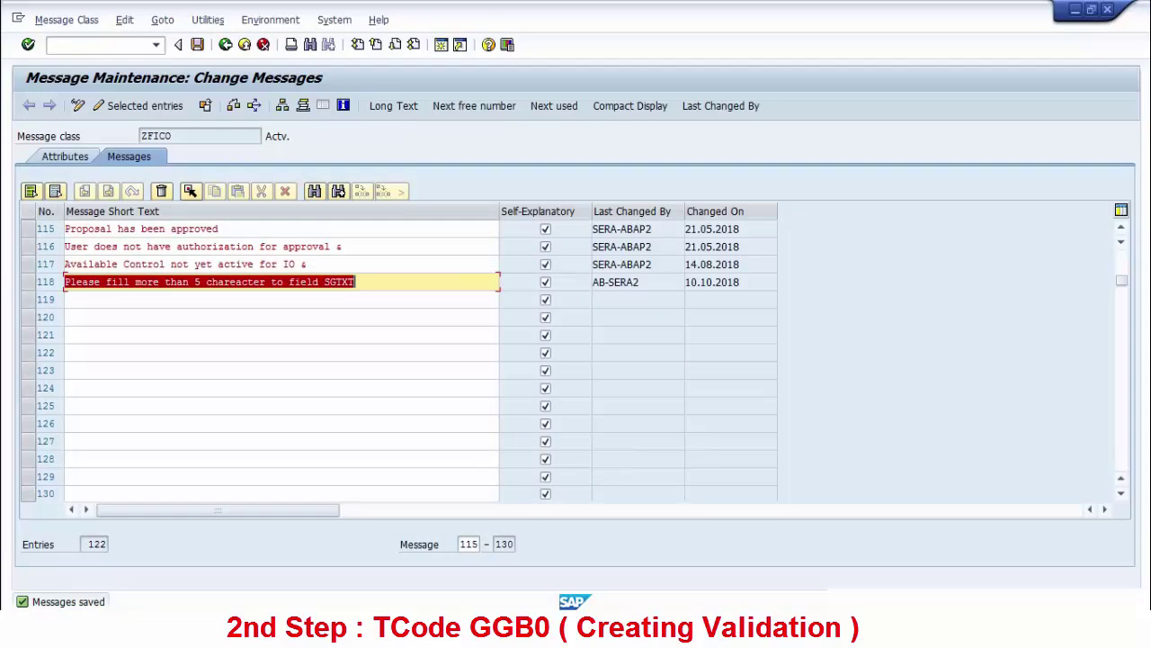
- Return to the ZFILSAR validation session, assign message number 118 to step 007, and save the validation
left_click_drag(56, 283, 38, 282)
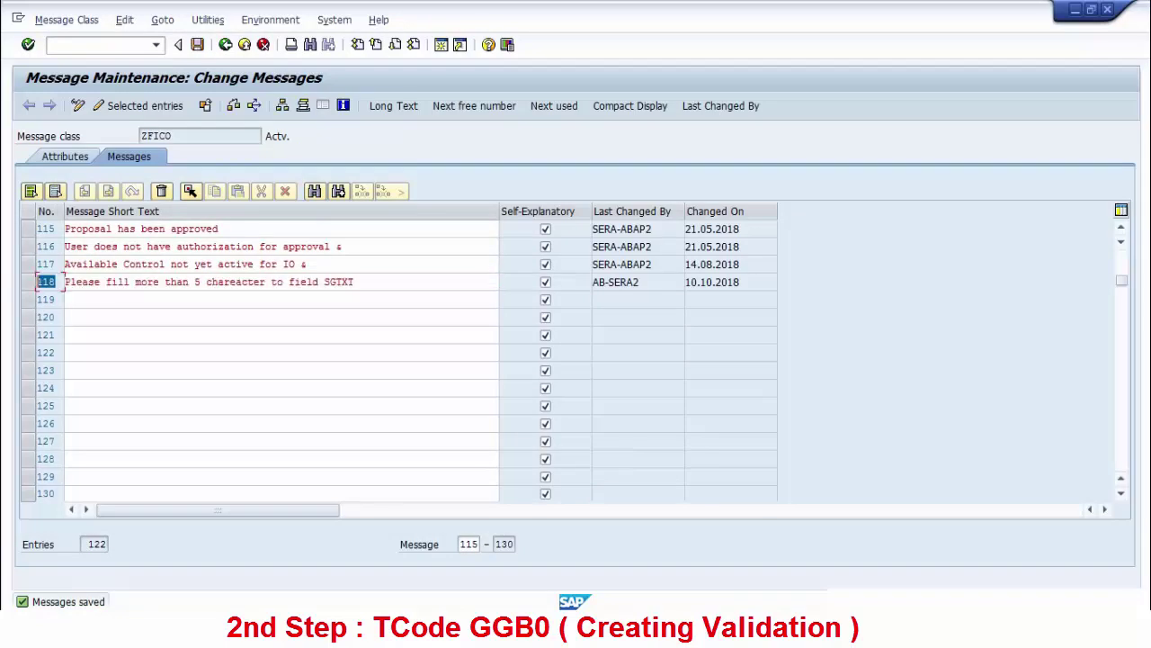
left_click(39, 282)
left_click(1075, 10)
key("alt+Tab")
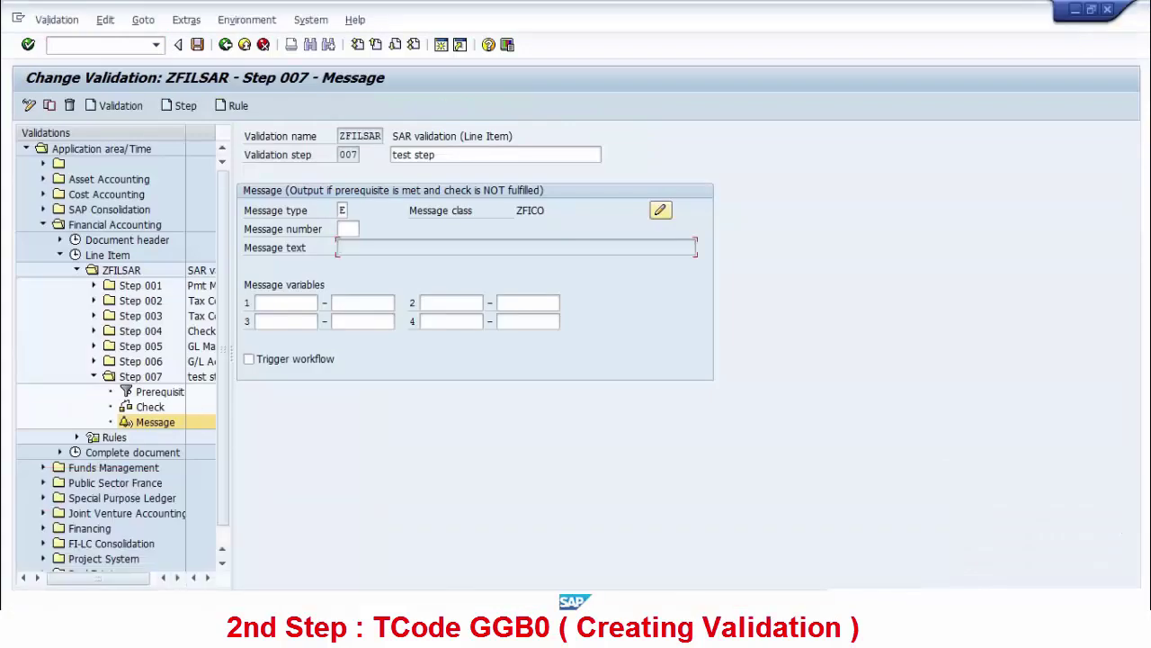
left_click(341, 229)
type("118")
key("Return")
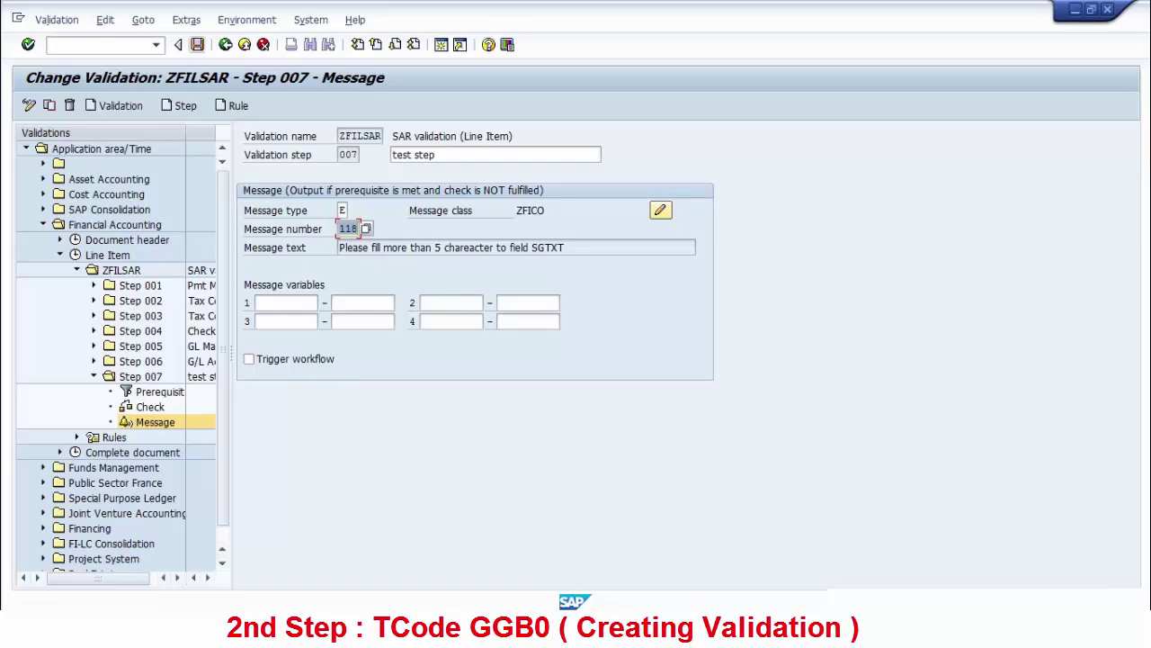
left_click(197, 44)
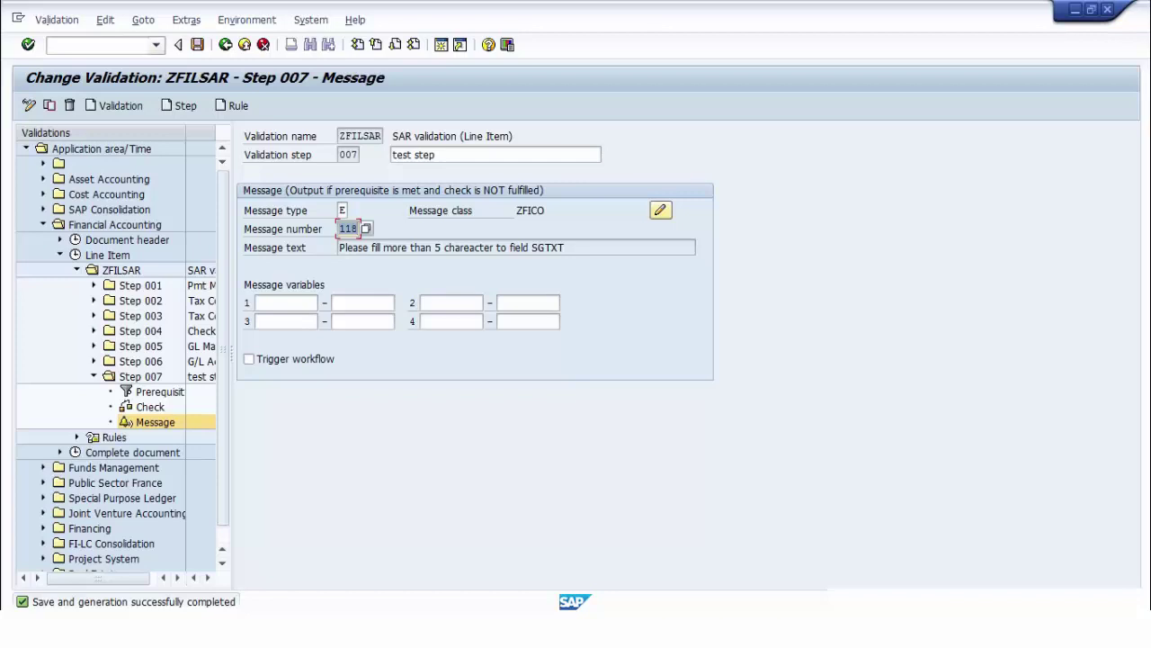
- Open transaction OB28 for the validation of accounting documents in a new session
left_click(157, 44)
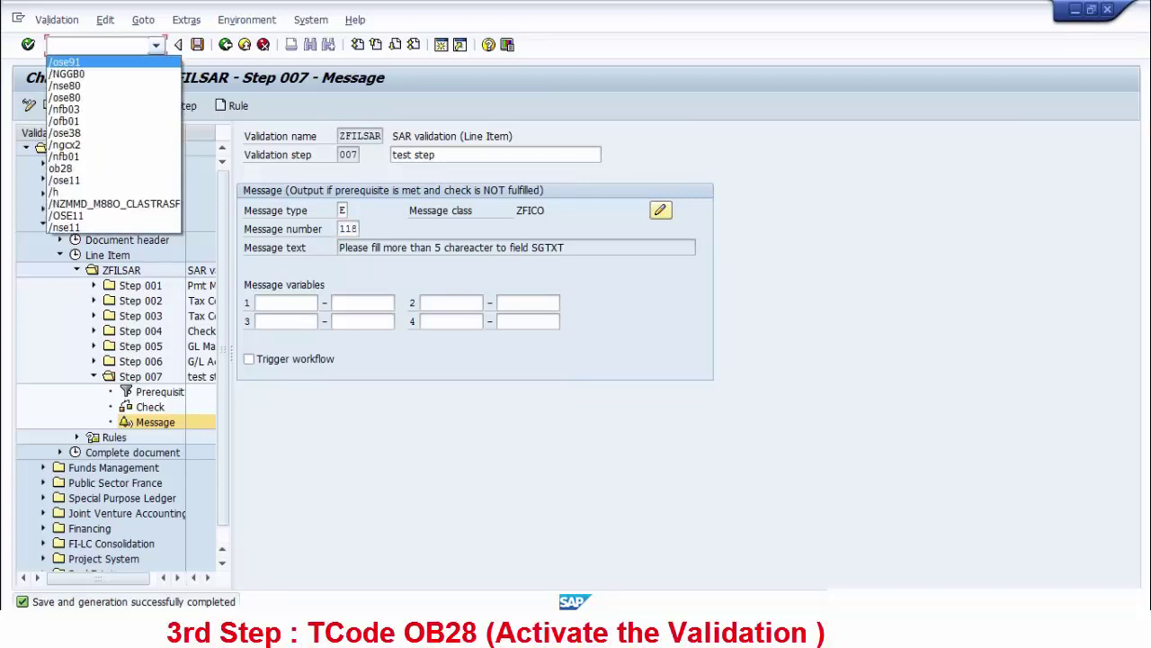
left_click(156, 45)
left_click(100, 45)
type("/oob")
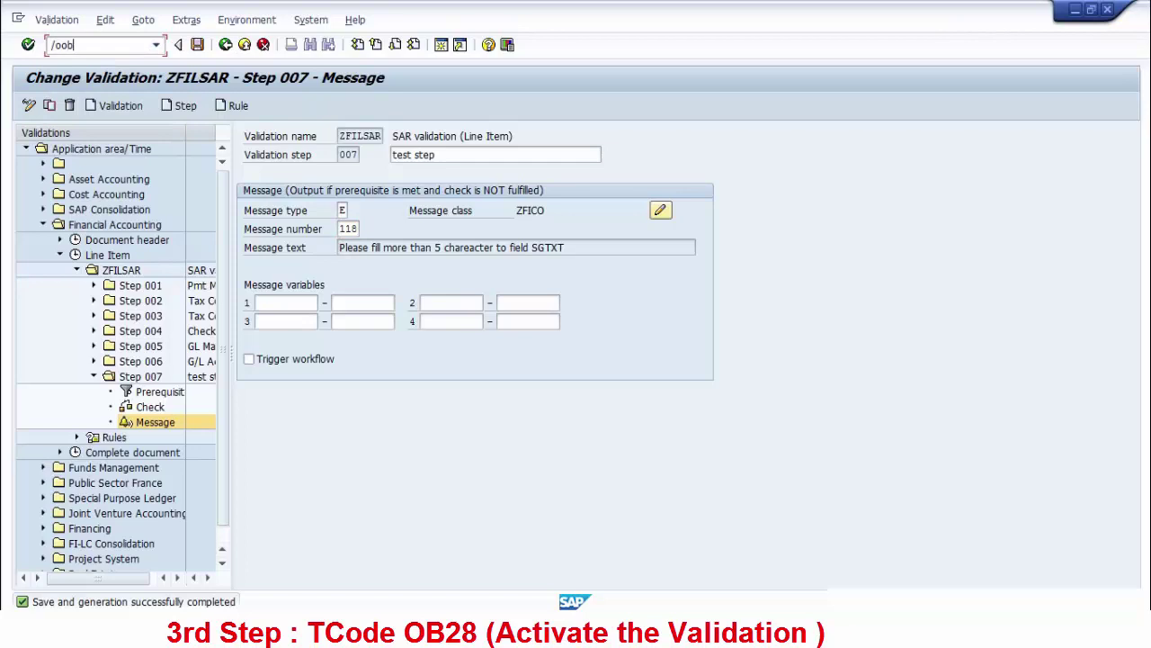
type("28")
key("Return")
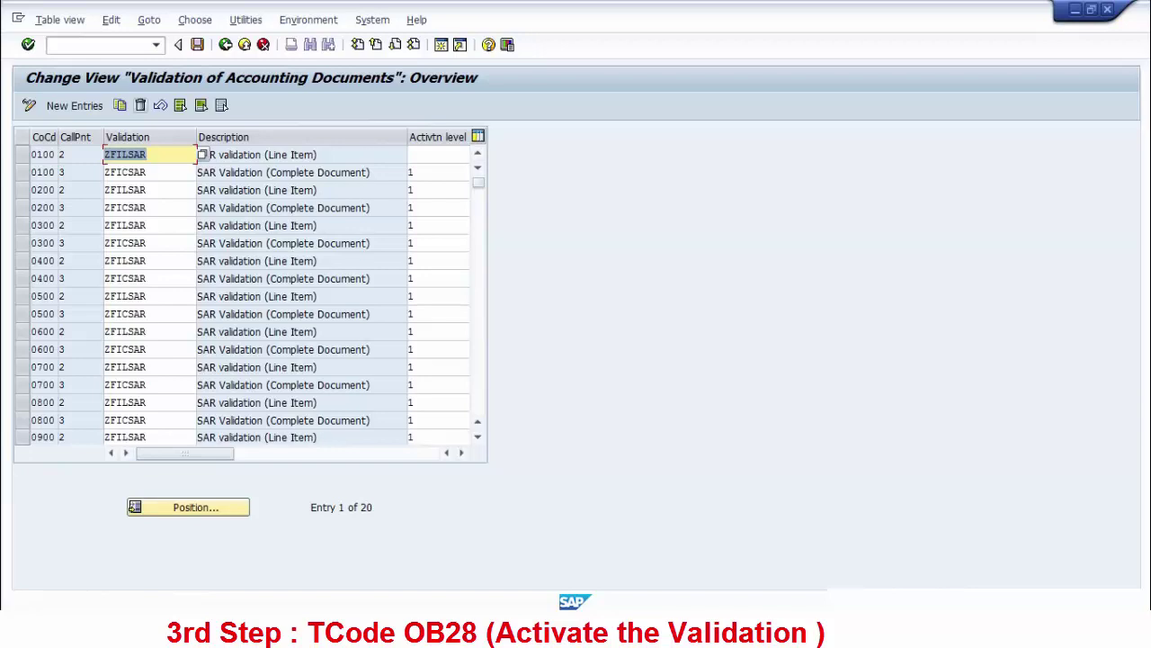
- Set the activation level to 1 for company code 0100, call point 2 with validation ZFILSAR, and save
left_click(438, 155)
type("1")
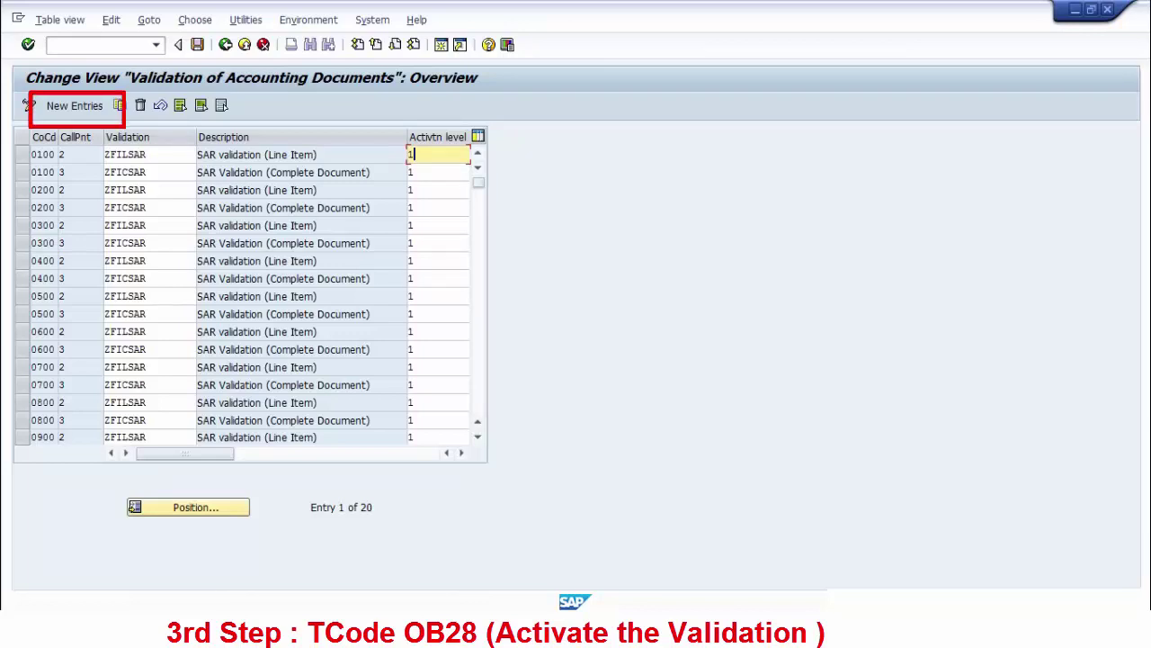
key("ctrl+s")
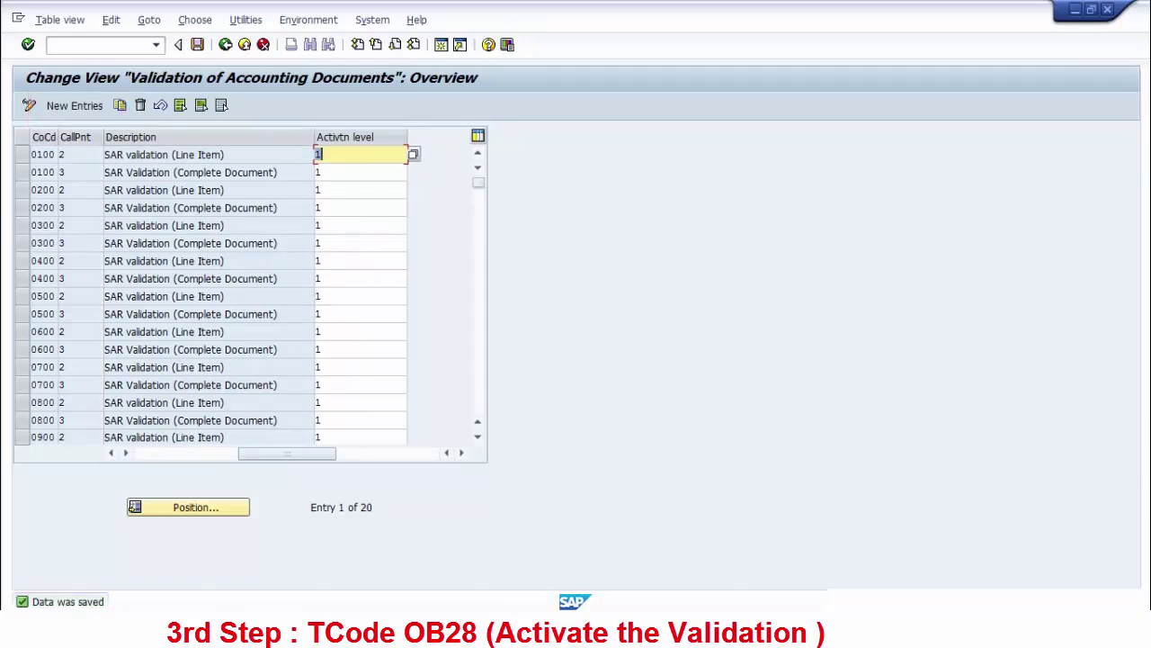
- Open the transaction for posting an accounting document in a new session
left_click(99, 45)
type("/o")
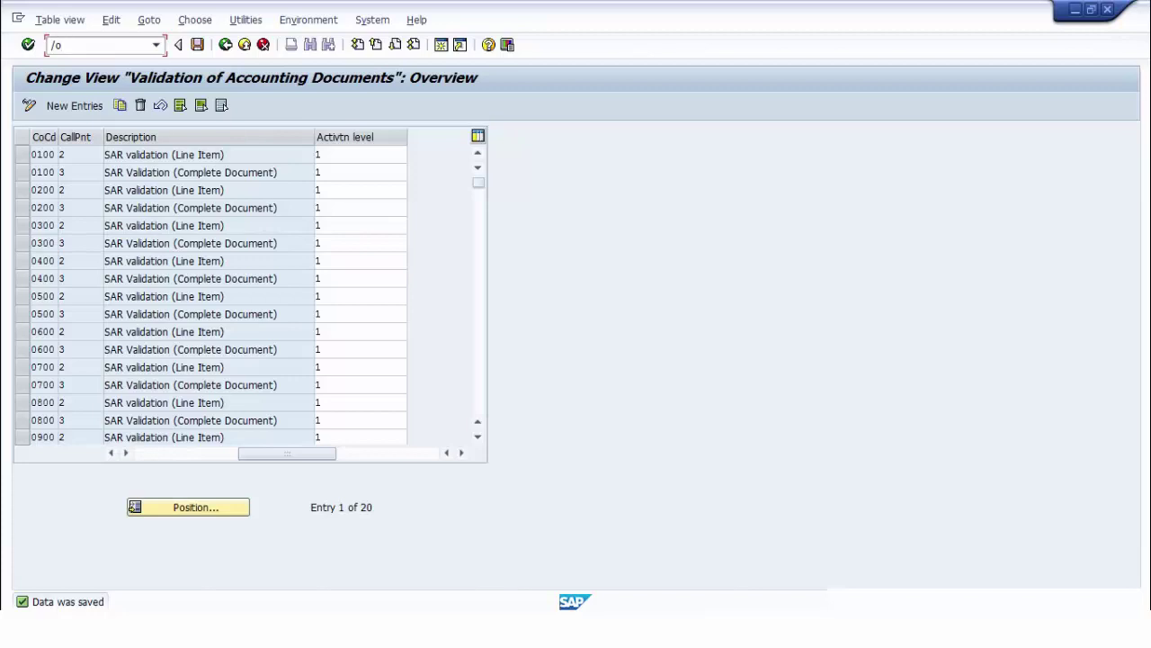
type("ob28")
key("Return")
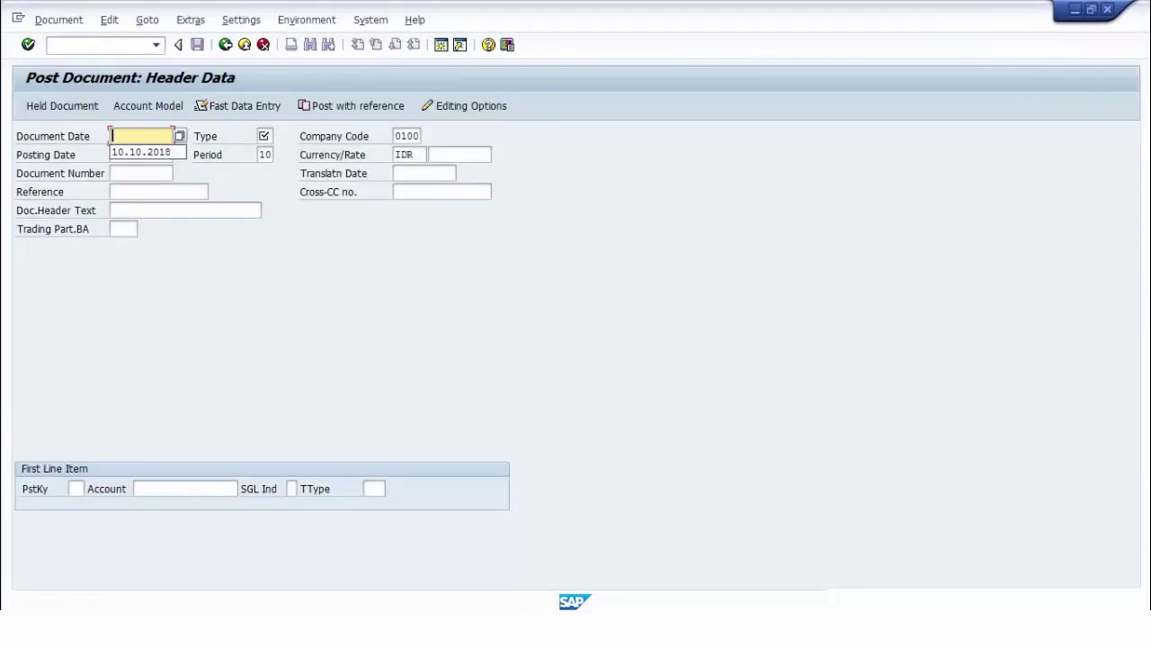
- Fill in the document header with document date 10.10.2018 and document type DZ
type("10.10.2018")
key("Tab")
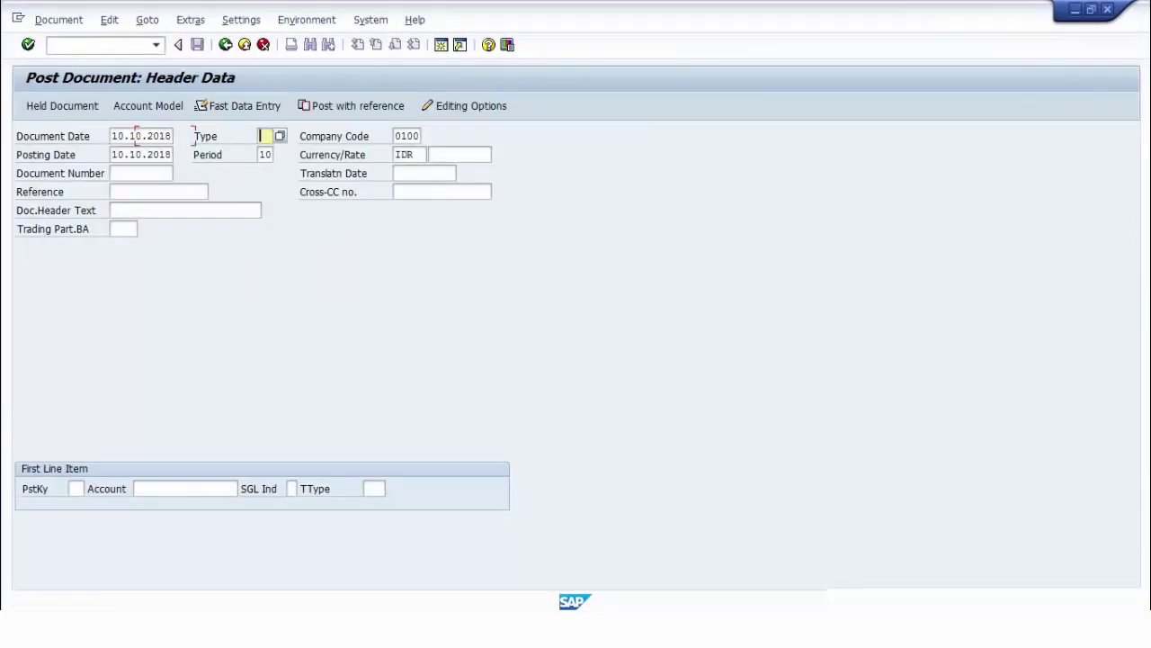
type("DZ")
key("Tab")
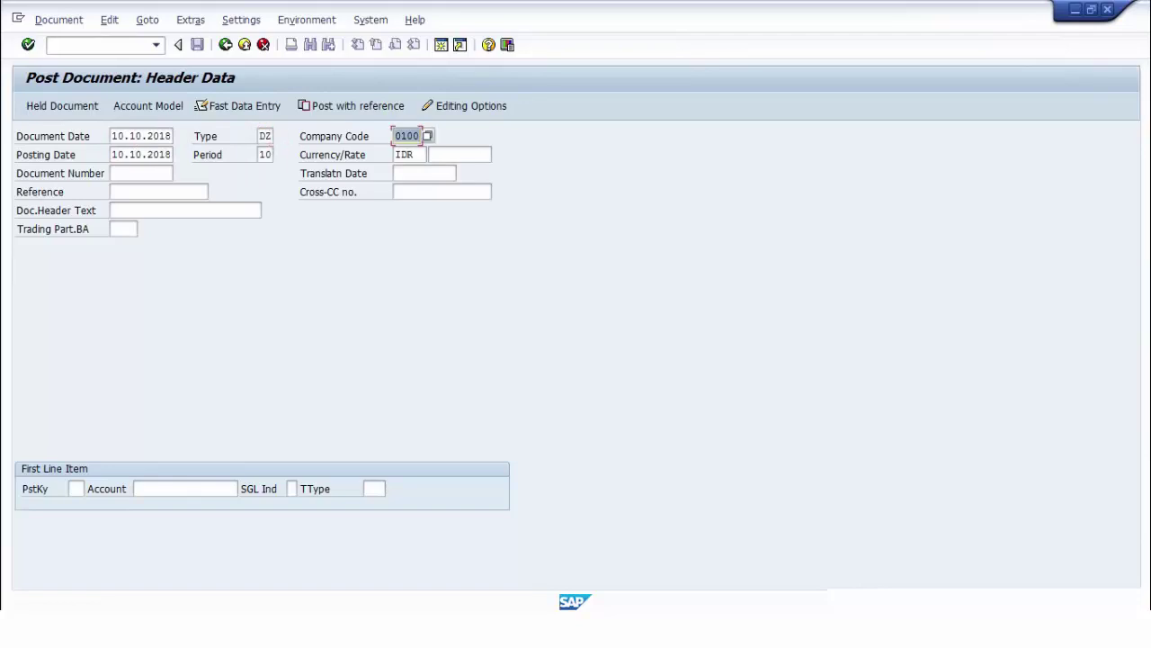
- Enter the first line item with posting key 40 and the SERA - PMT MAIN G/L account, and continue to its details
left_click(75, 488)
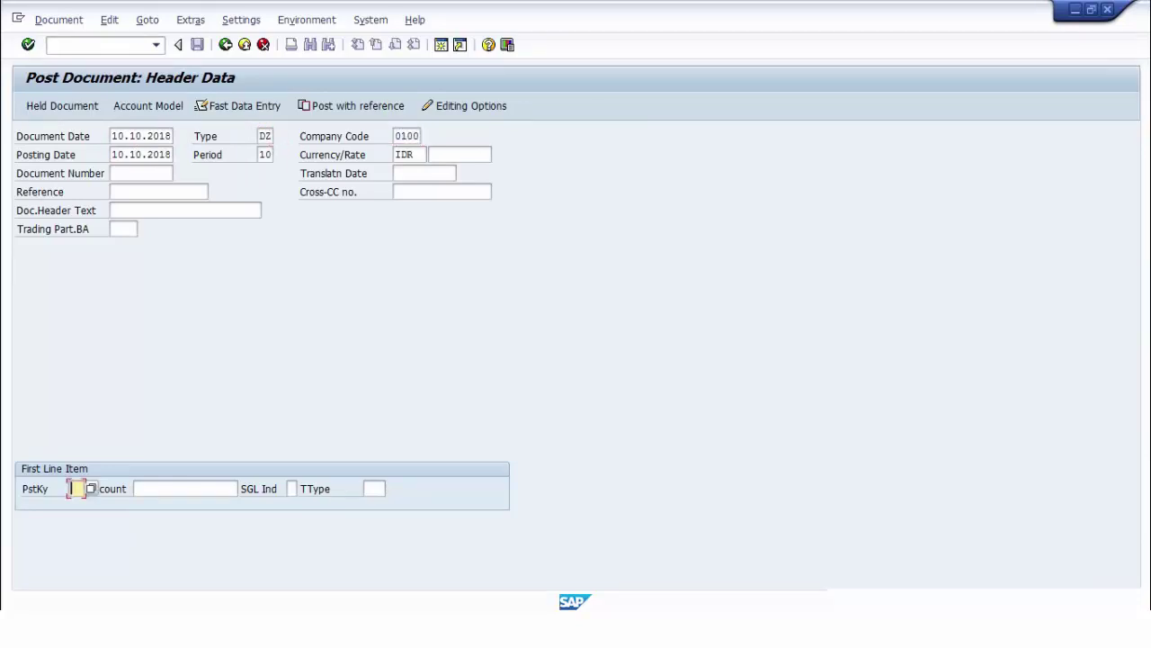
key("Down")
key("Down")
key("Down")
key("Return")
key("Down")
key("Down")
key("Down")
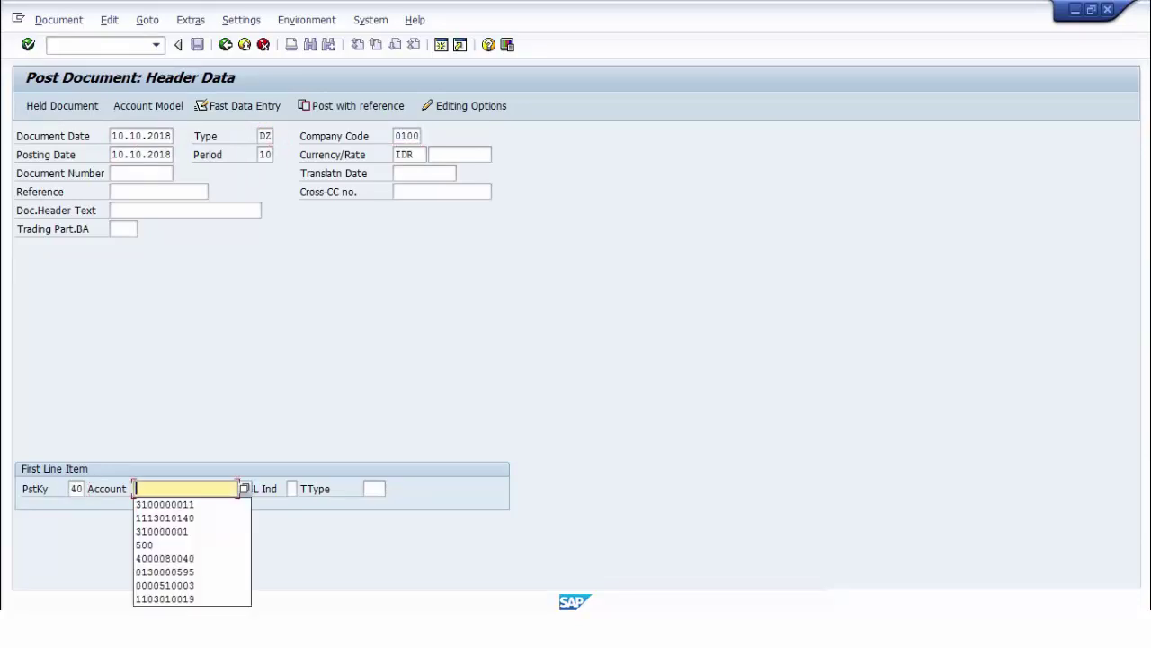
key("Return")
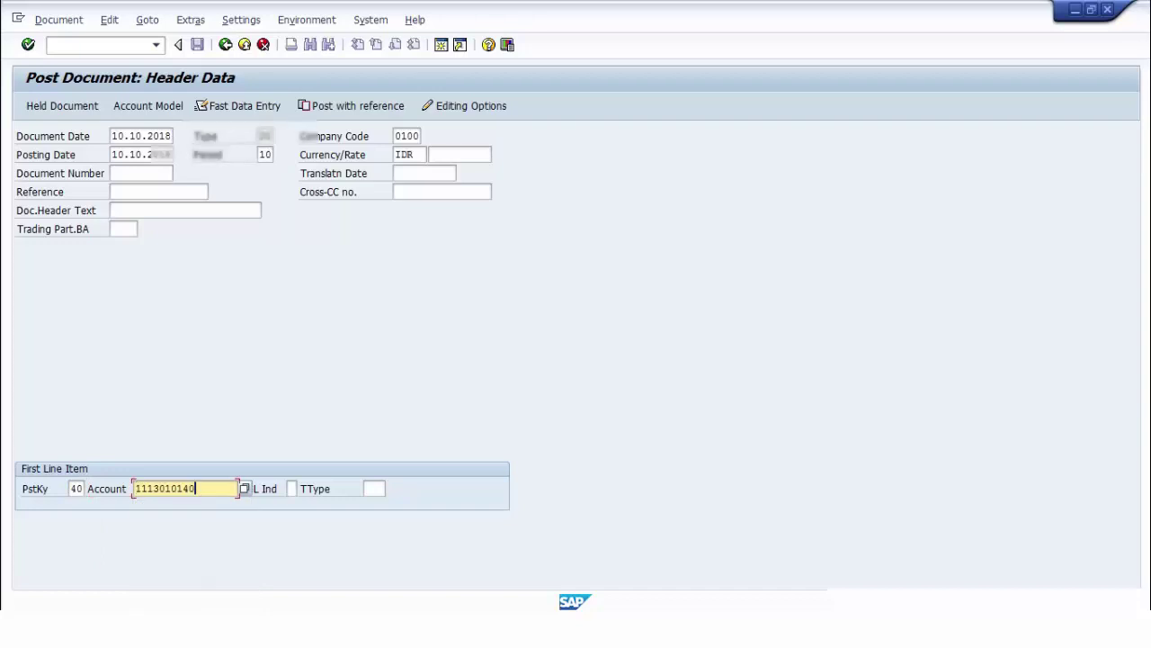
key("Return")
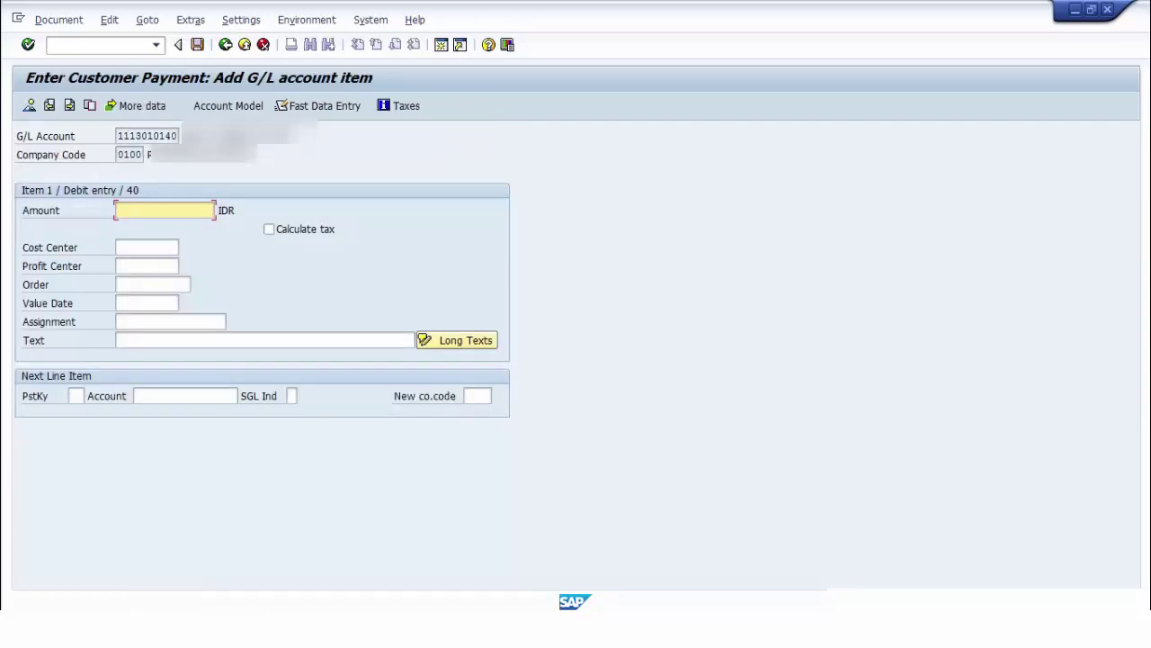
- Set the G/L account item's amount to 50 IDR and its profit center to S000
type("50")
key("Tab")
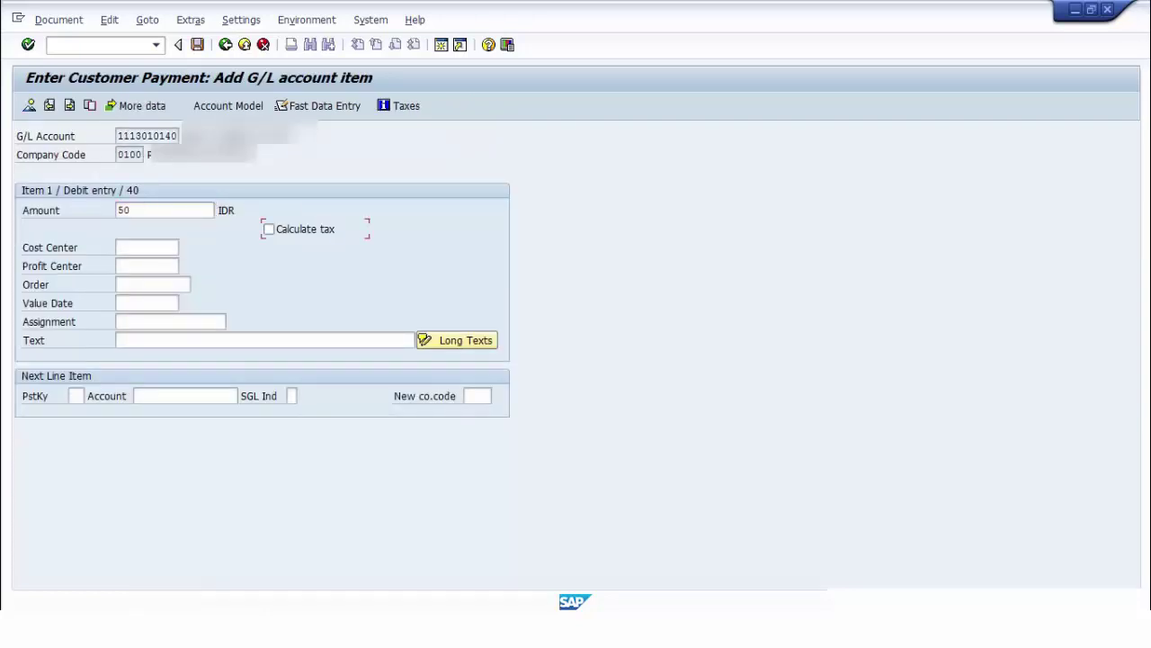
key("Tab")
key("Tab")
key("Down")
key("Tab")
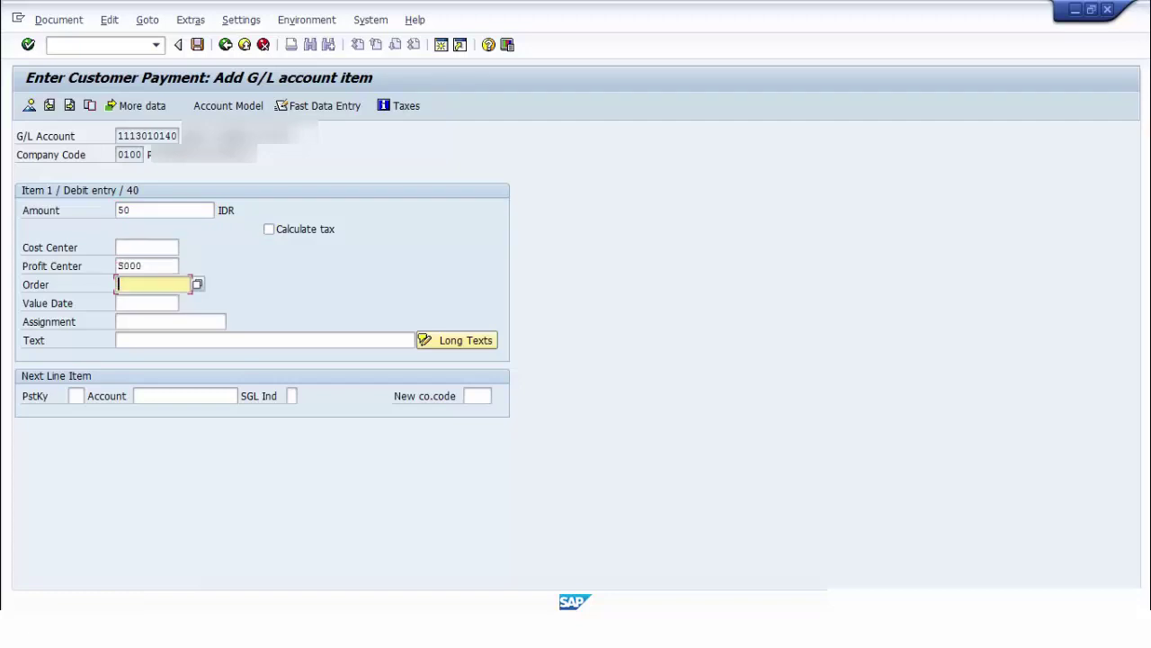
- Enter the next line item with posting key 15 and the customer's account, and submit the G/L item with its text left empty
left_click(76, 396)
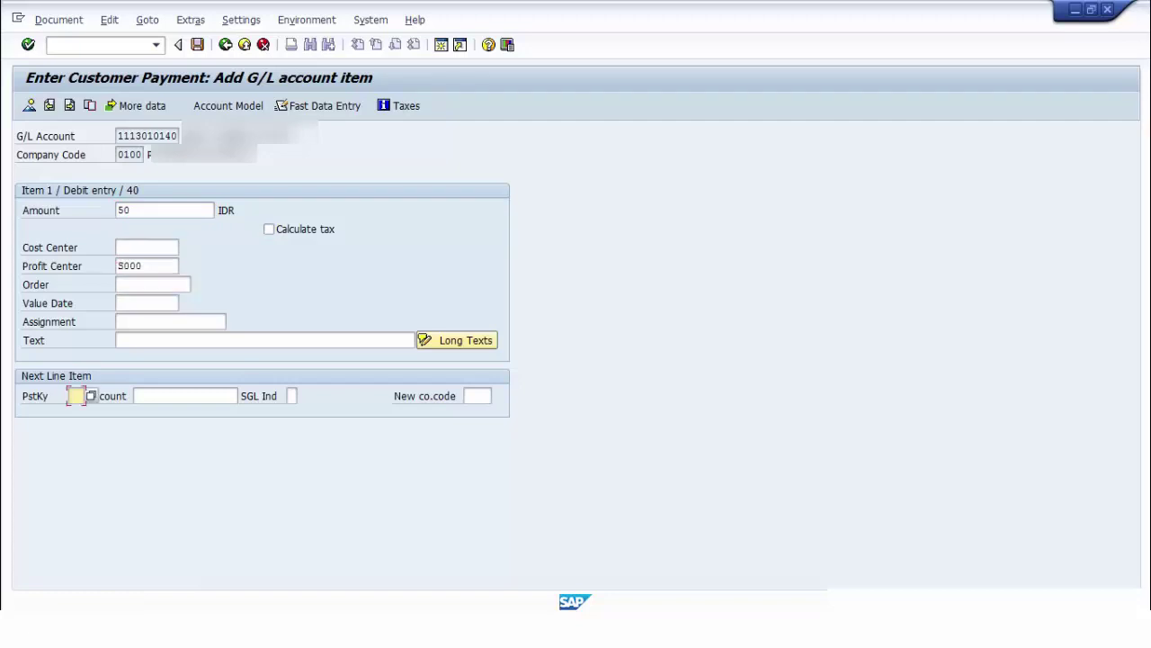
key("Down")
key("Down")
key("Tab")
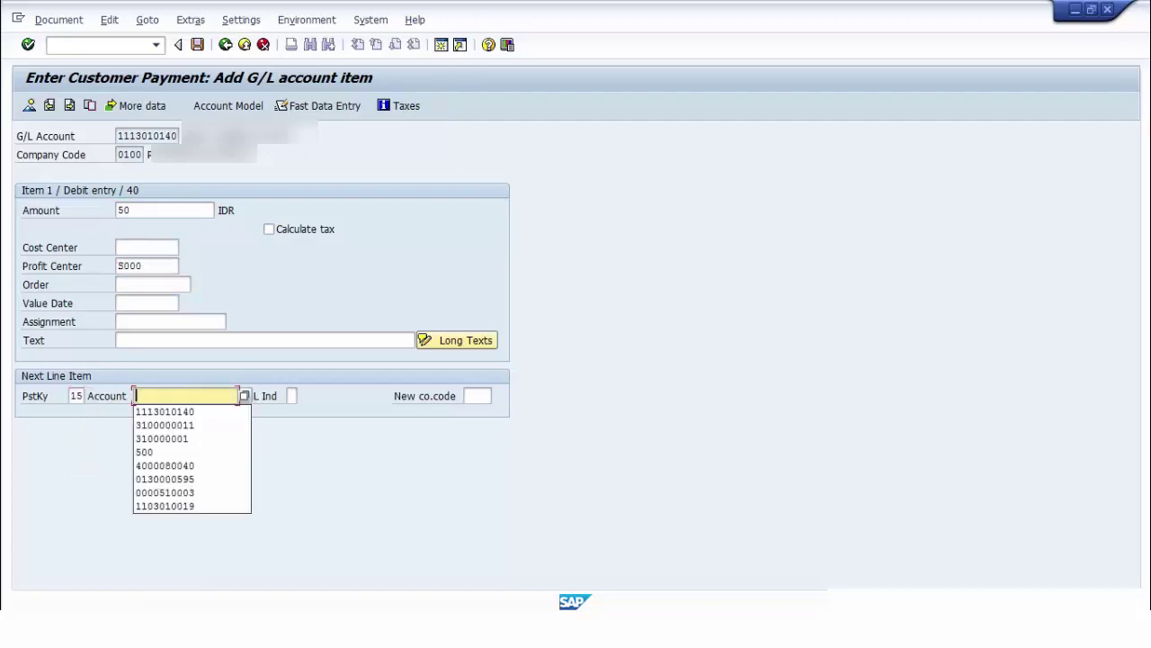
key("Down")
key("Down")
key("Return")
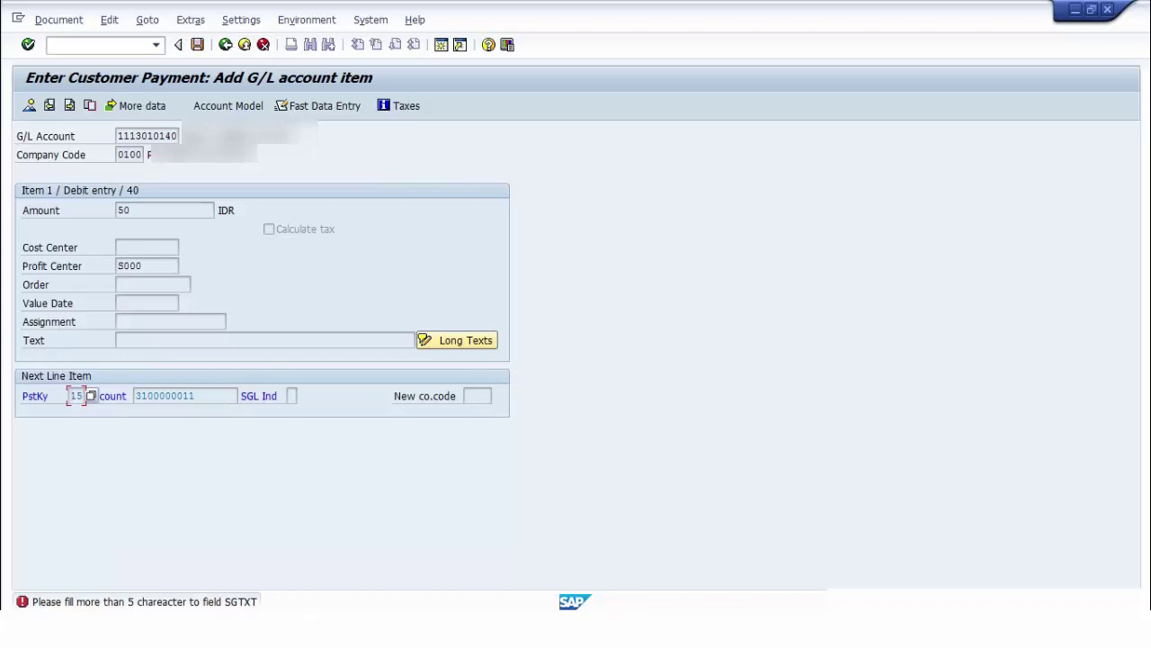
- Return to correcting the G/L account item, enter "Testo" as its text, and continue to the customer item
left_click(224, 44)
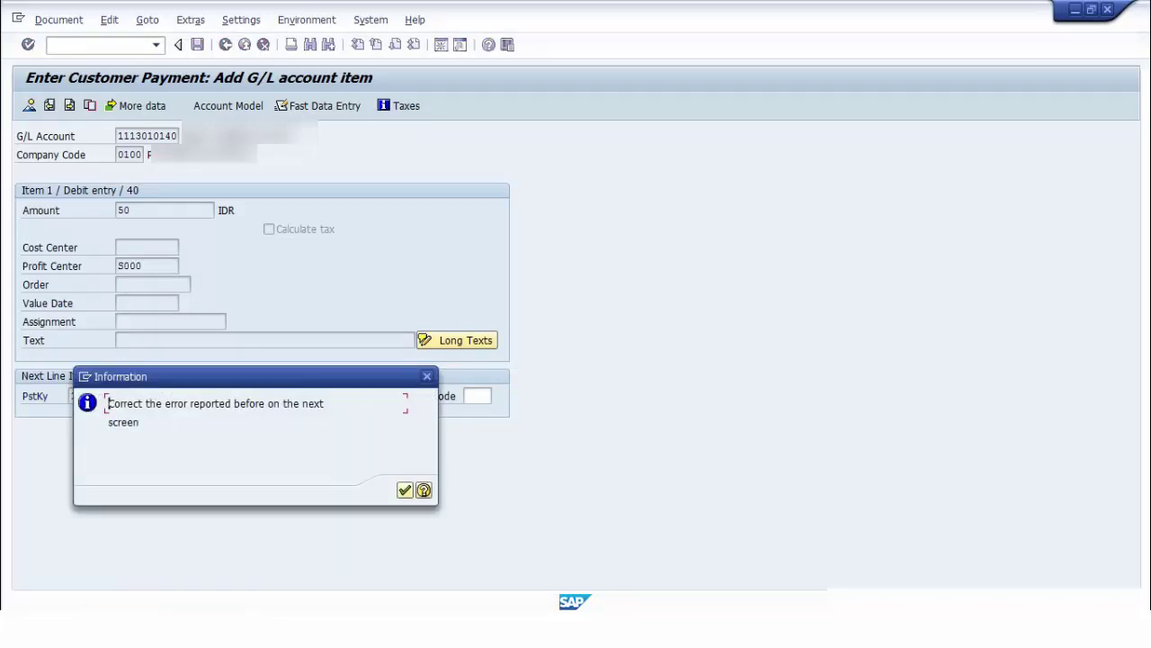
left_click(405, 493)
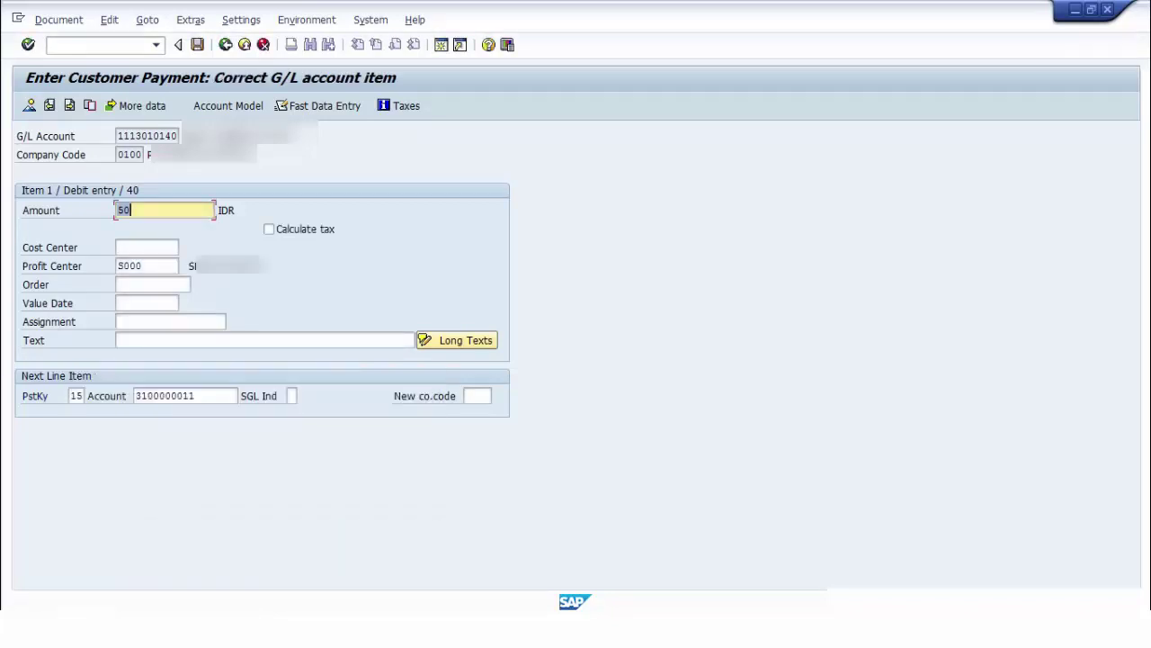
left_click(260, 340)
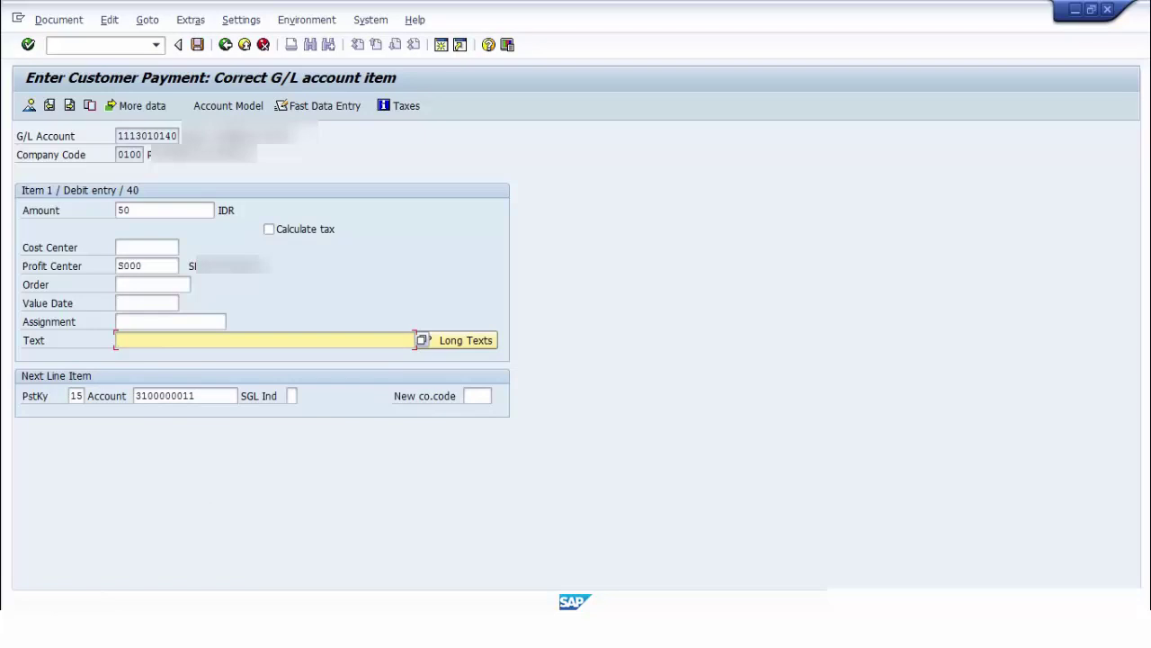
type("Testo")
key("Return")
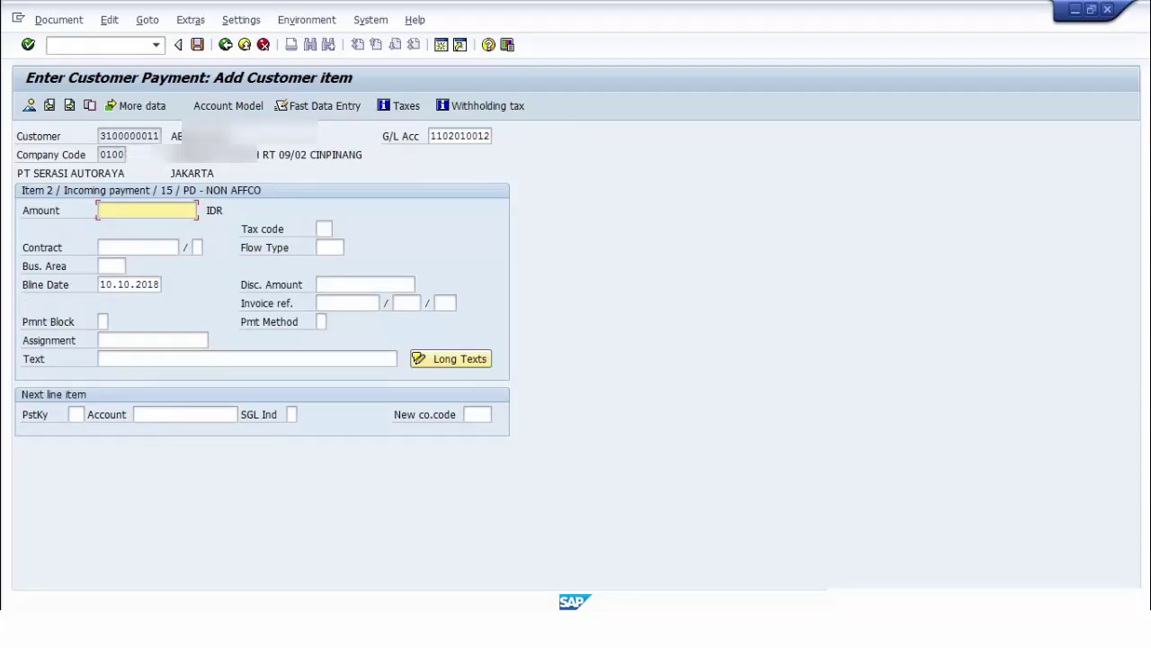
- Set the customer item's amount to 50 IDR, and simulate and post the payment document
type("50")
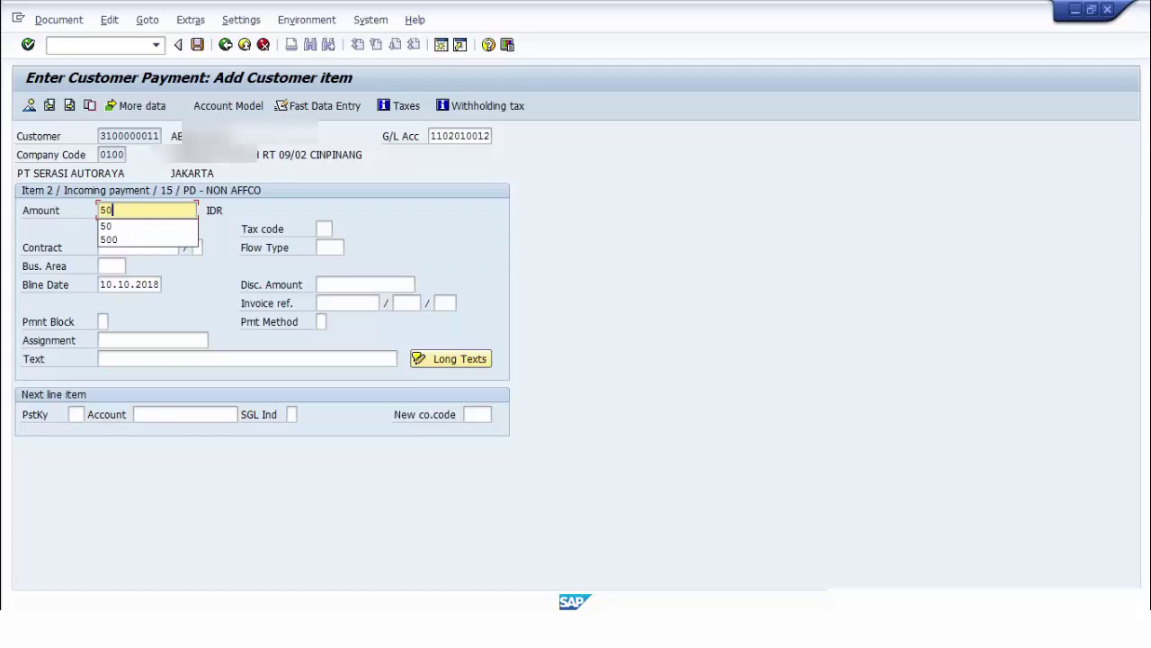
key("Return")
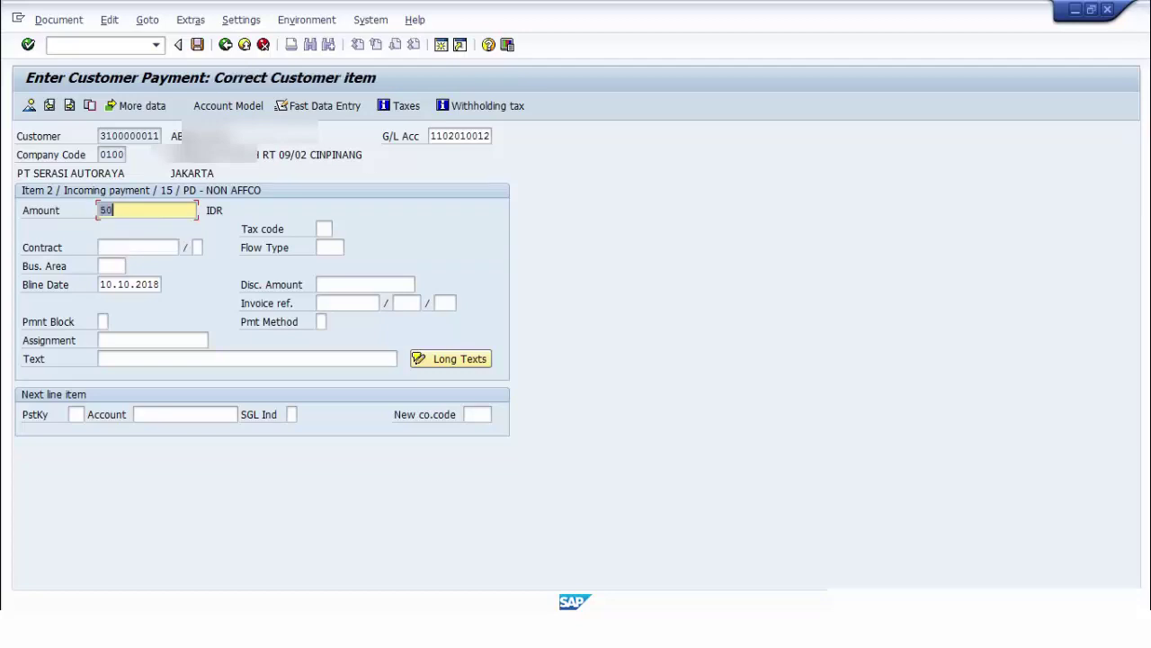
left_click(59, 19)
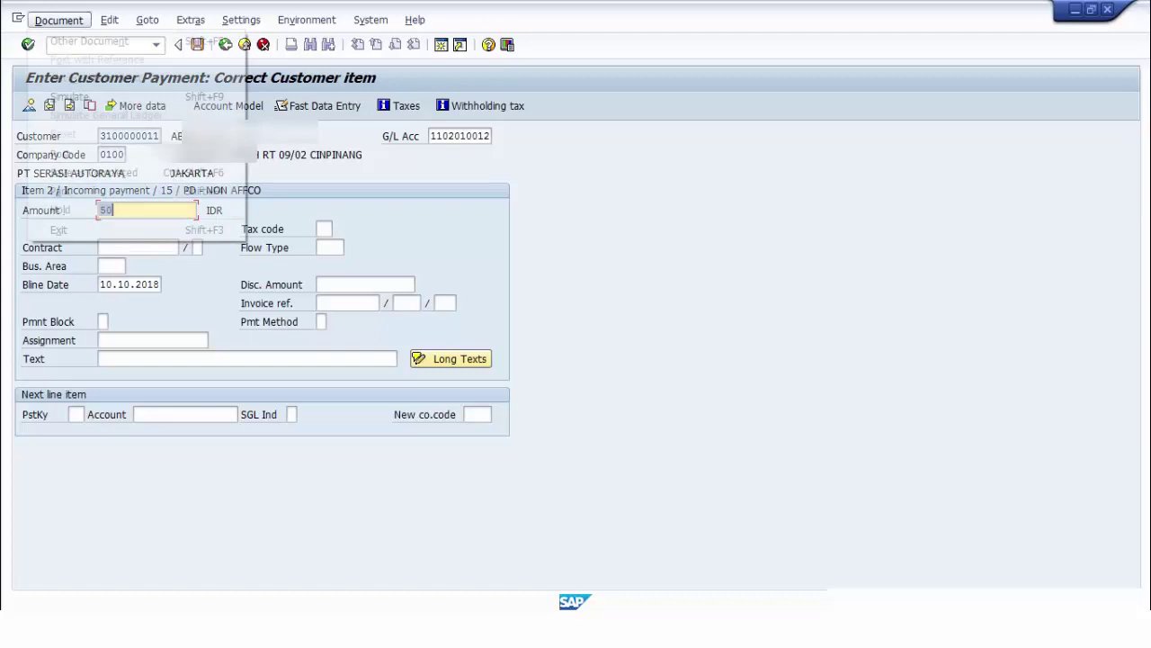
key("Return")
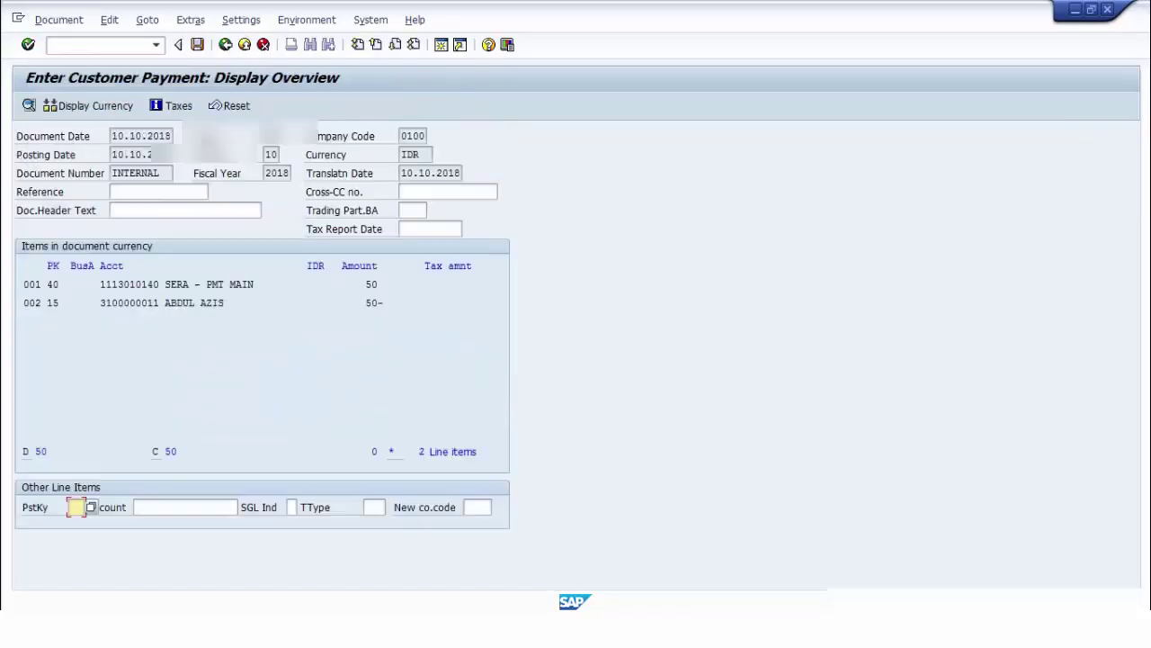
key("ctrl+s")
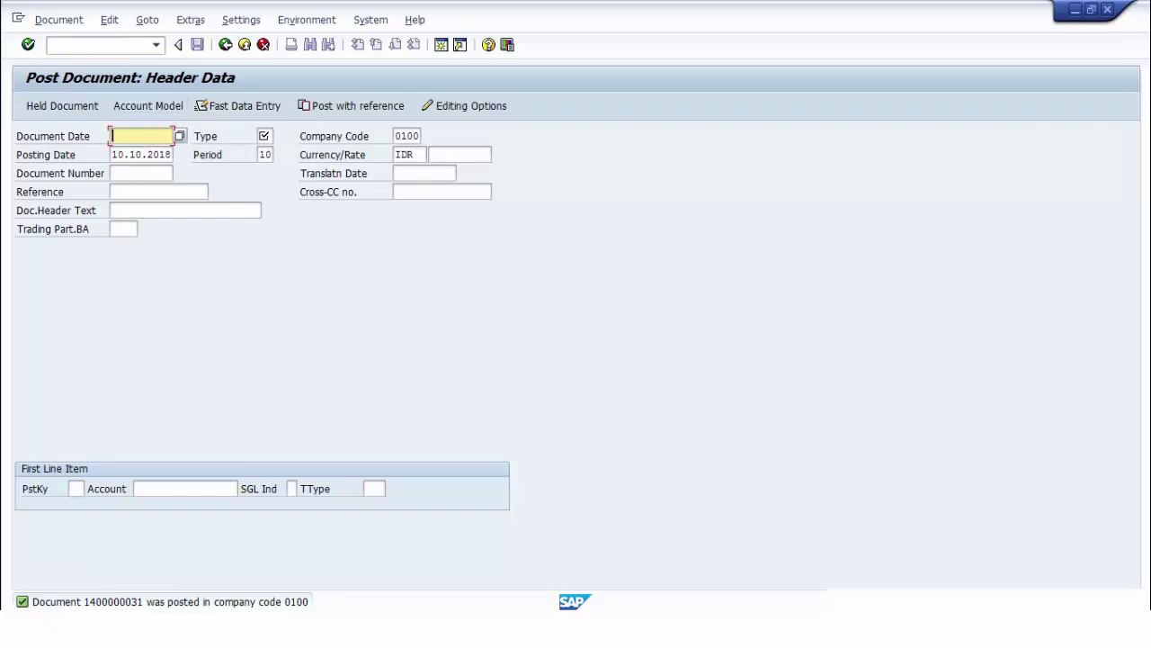
- Begin entering a command to open another transaction
left_click(99, 45)
type("/")
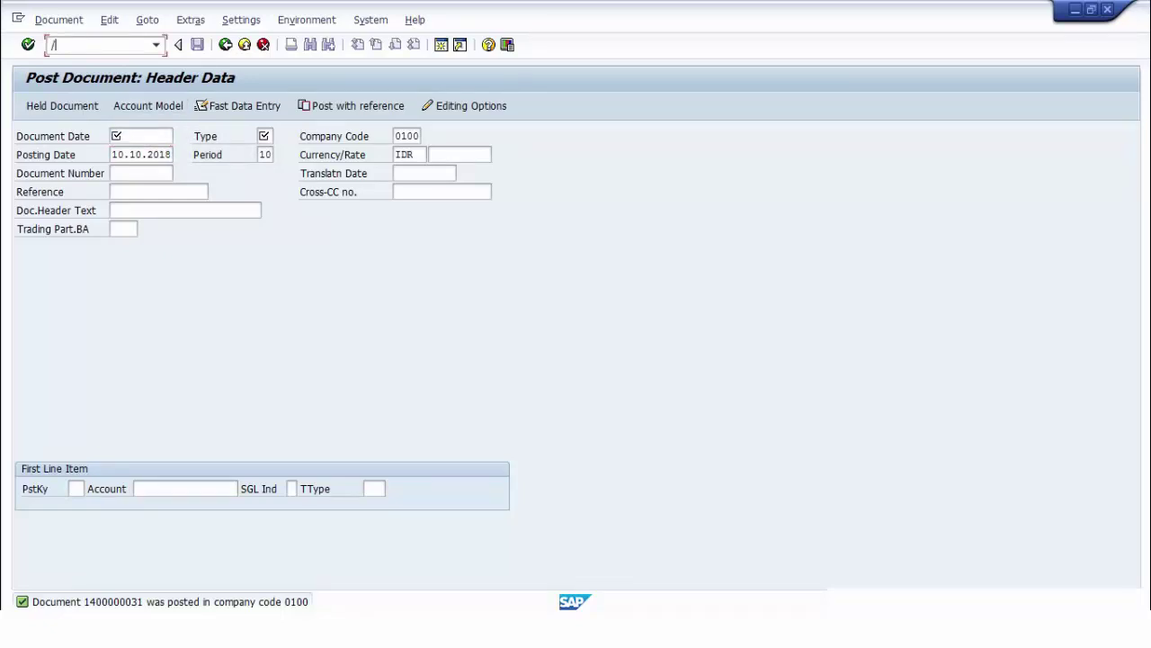